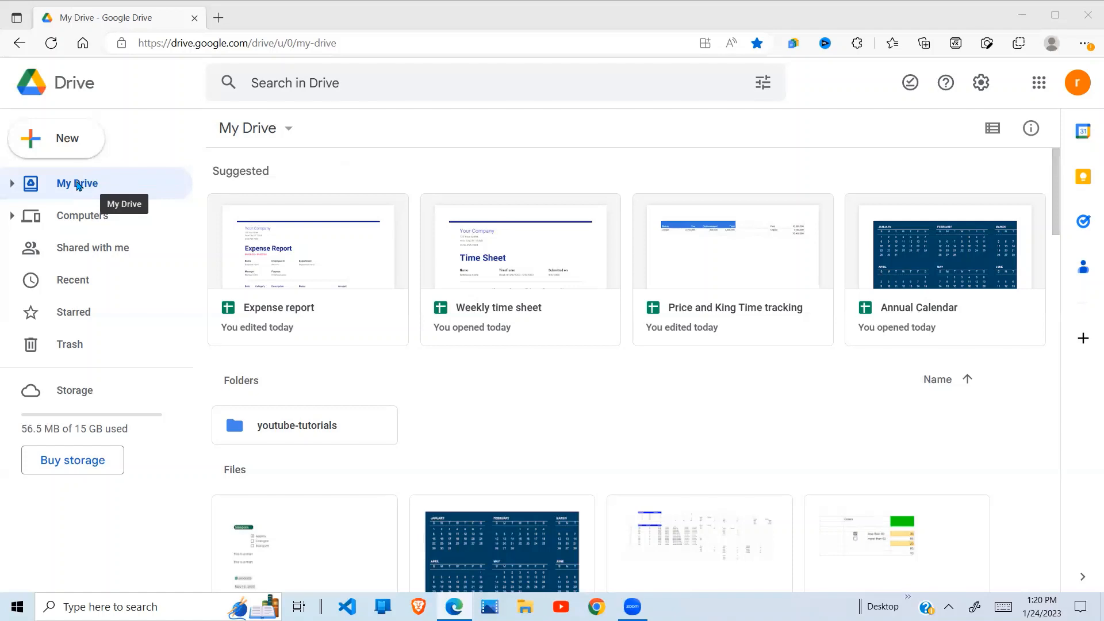
Open the Google Sheets template gallery from My Drive and close the untitled spreadsheet opened by mistake
right_click(78, 185)
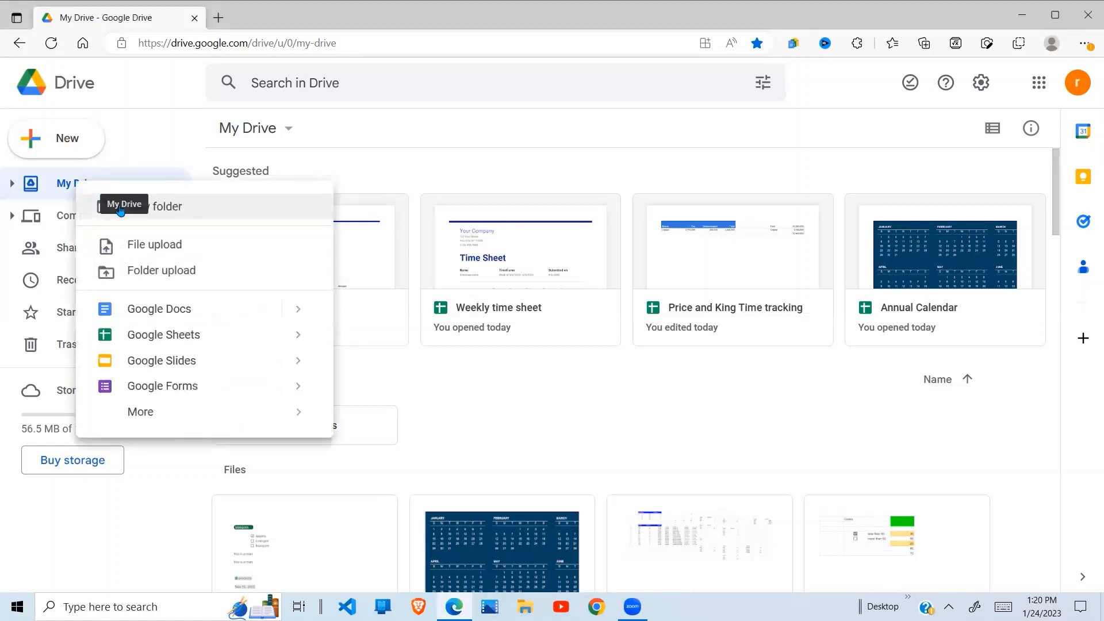
click(157, 337)
click(306, 336)
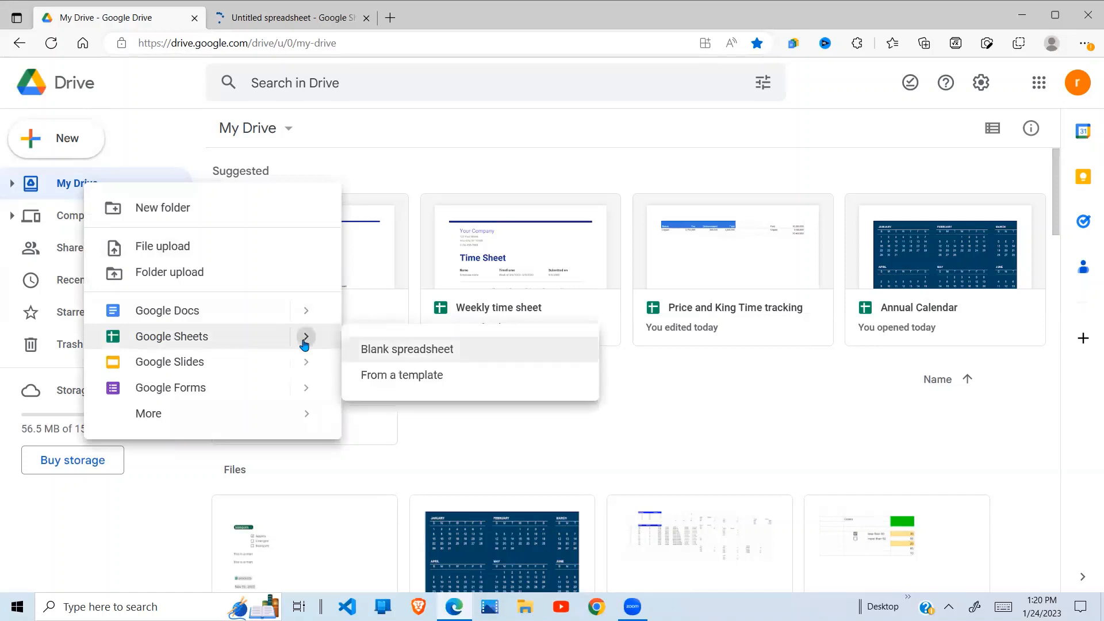
click(397, 379)
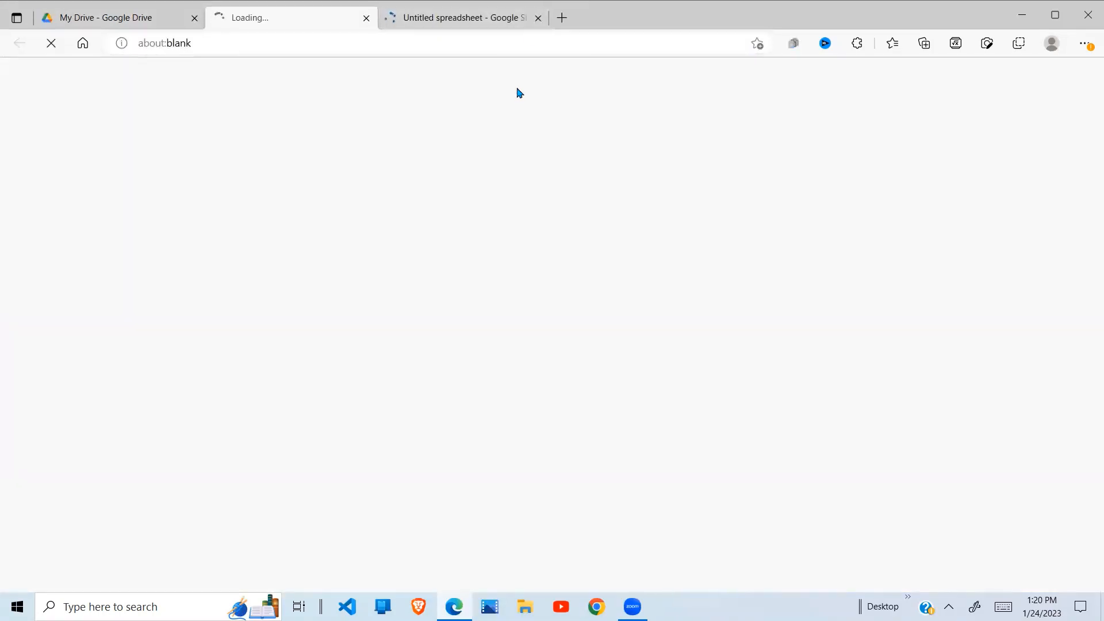
click(539, 18)
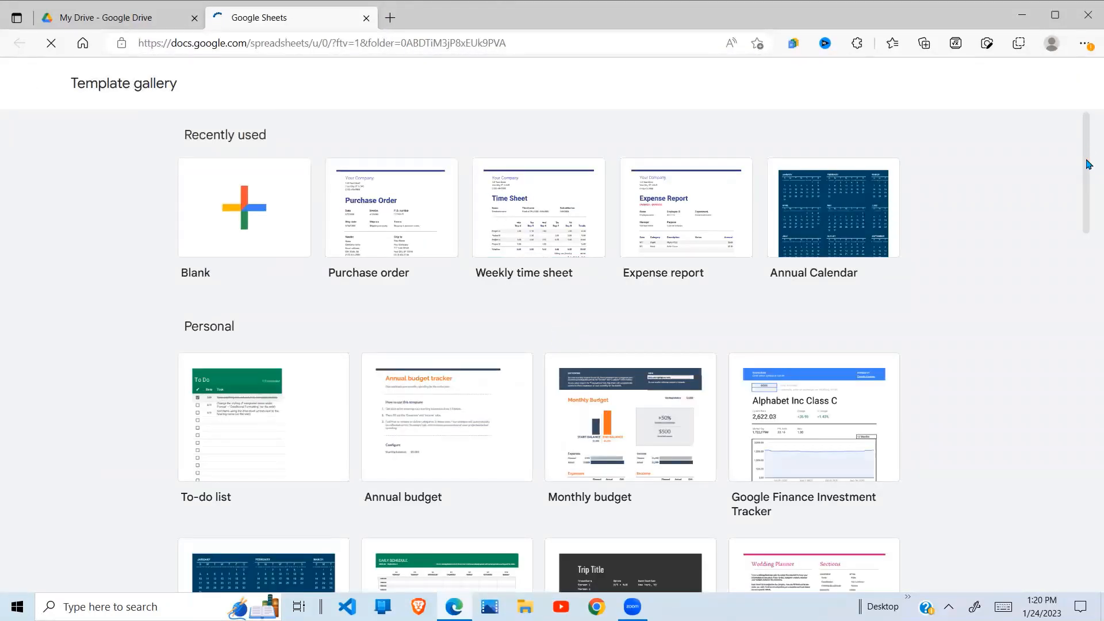
Create a new spreadsheet from the Purchase order template in the gallery
scroll(1089, 201, down, 1)
drag(1089, 201, 1053, 420)
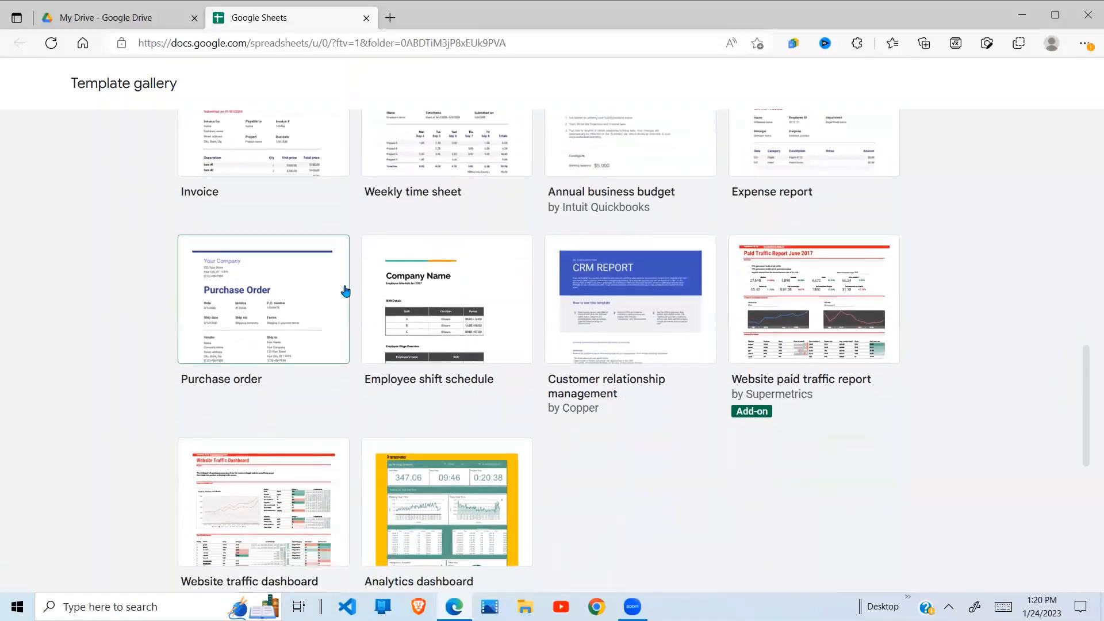
double_click(294, 296)
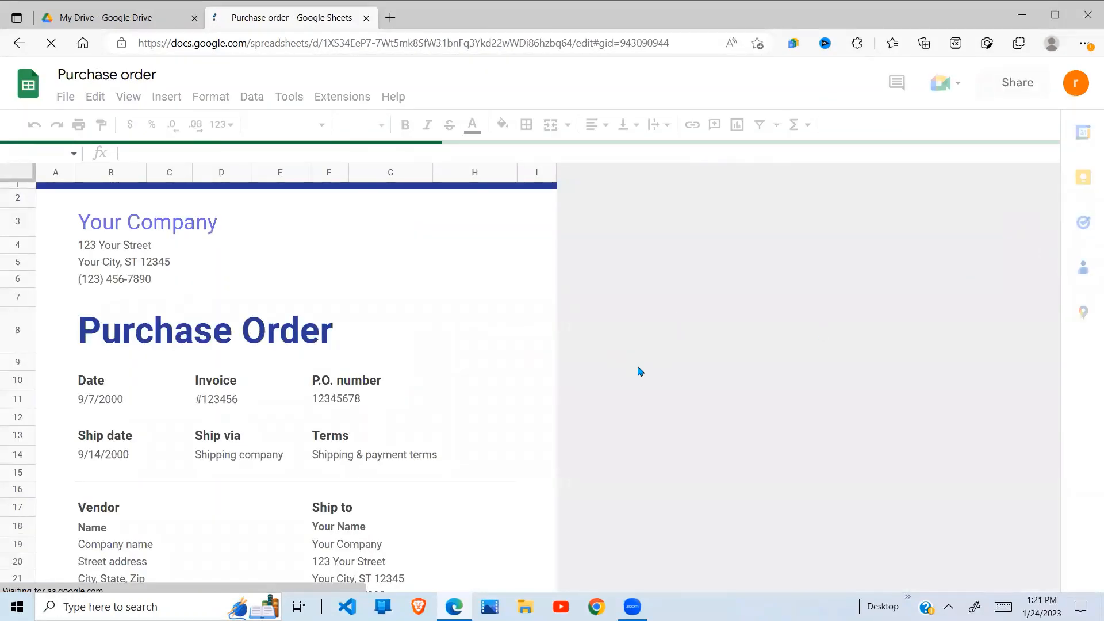
Examine the purchase order's layout, from the title and order details through the vendor and shipping sections
key(ctrl+plus)
key(ctrl+plus)
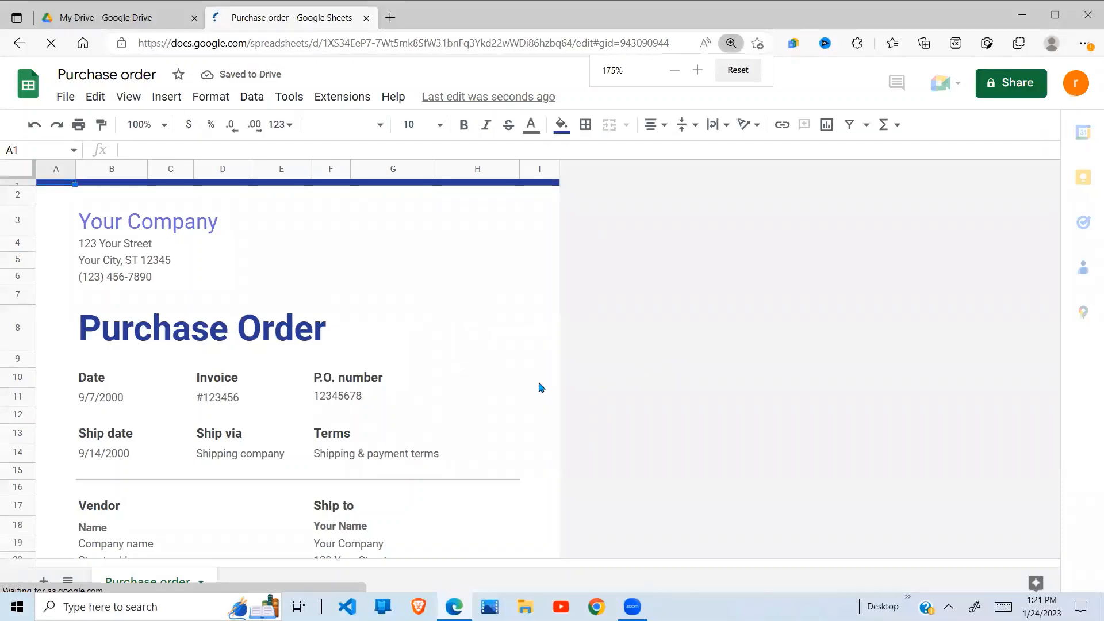
key(ctrl+minus)
key(ctrl+minus)
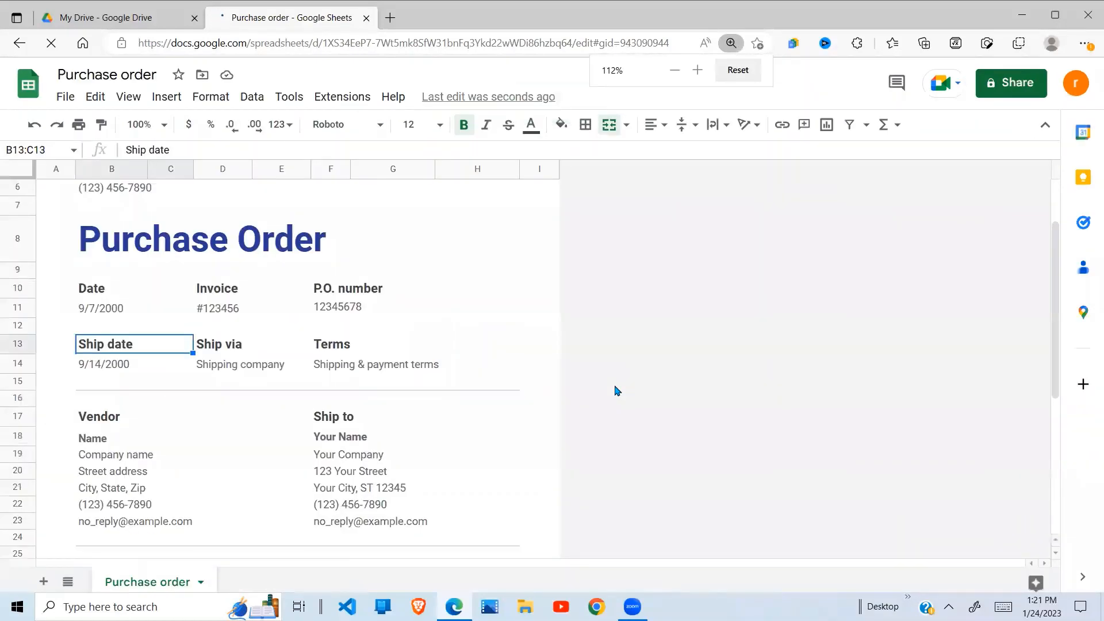
click(400, 425)
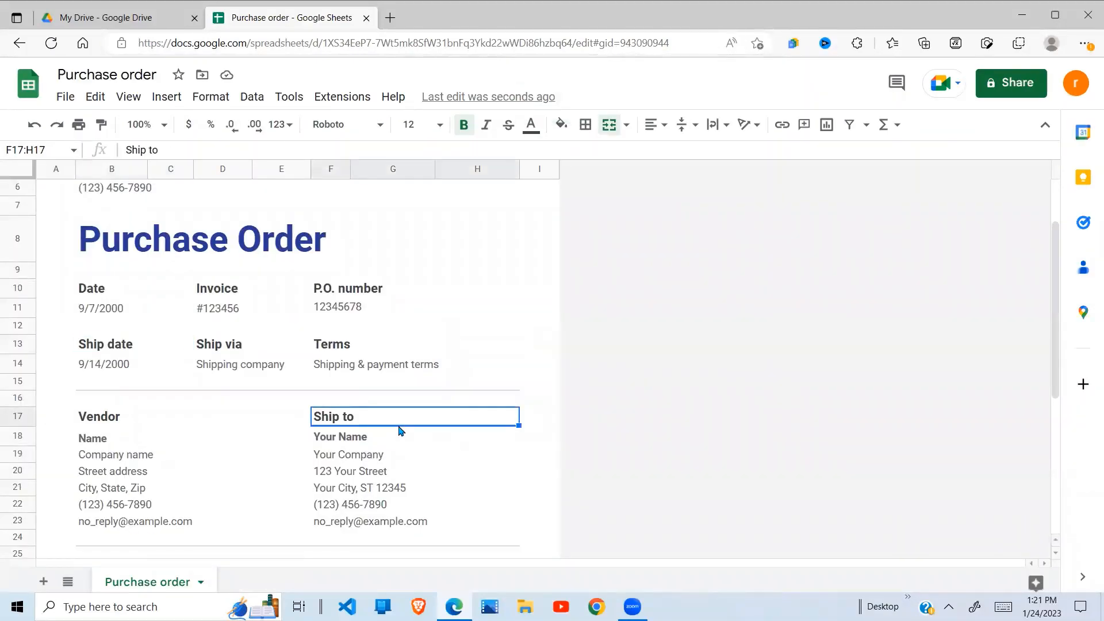
drag(84, 246, 340, 345)
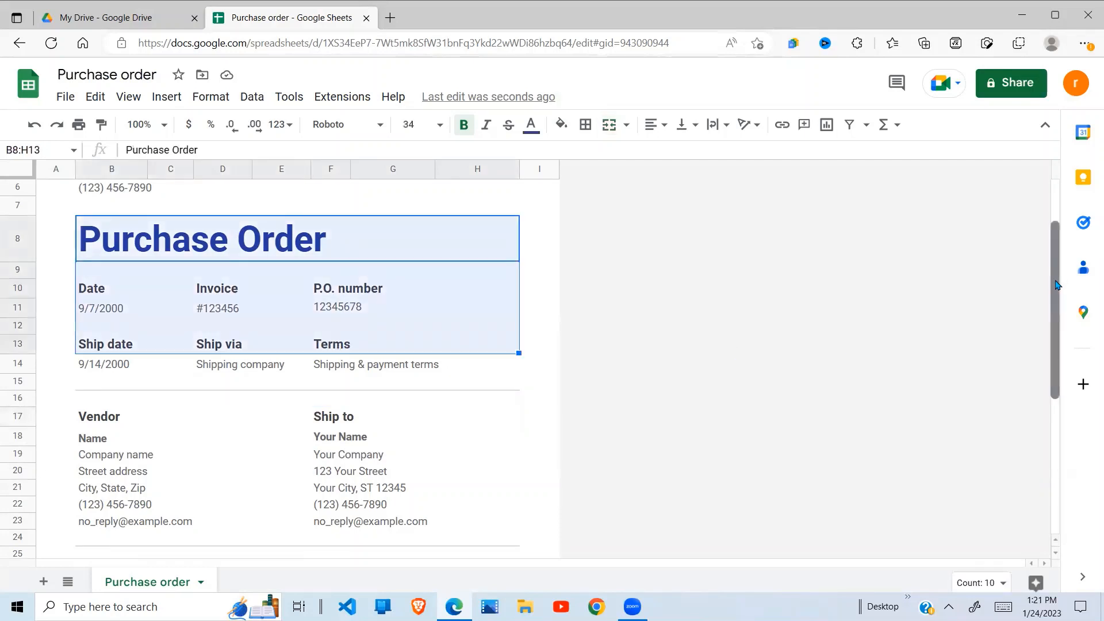
drag(1058, 278, 1056, 245)
drag(181, 244, 389, 286)
click(215, 326)
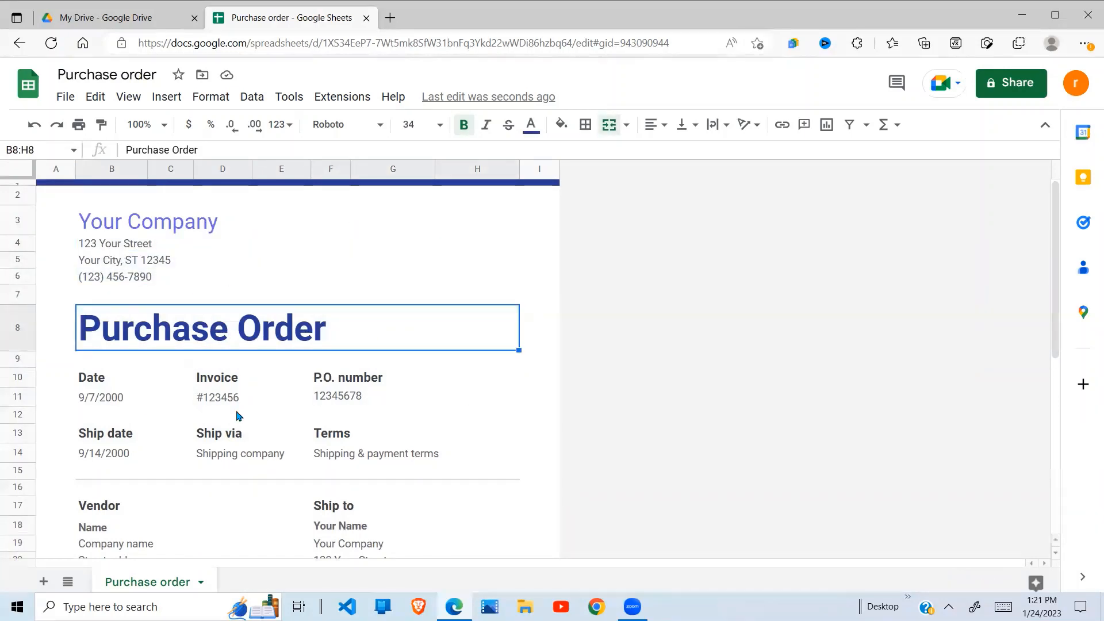
drag(1056, 286, 1043, 445)
Copy the second item's number down to the third item row and change the copy to 12345-C
click(122, 378)
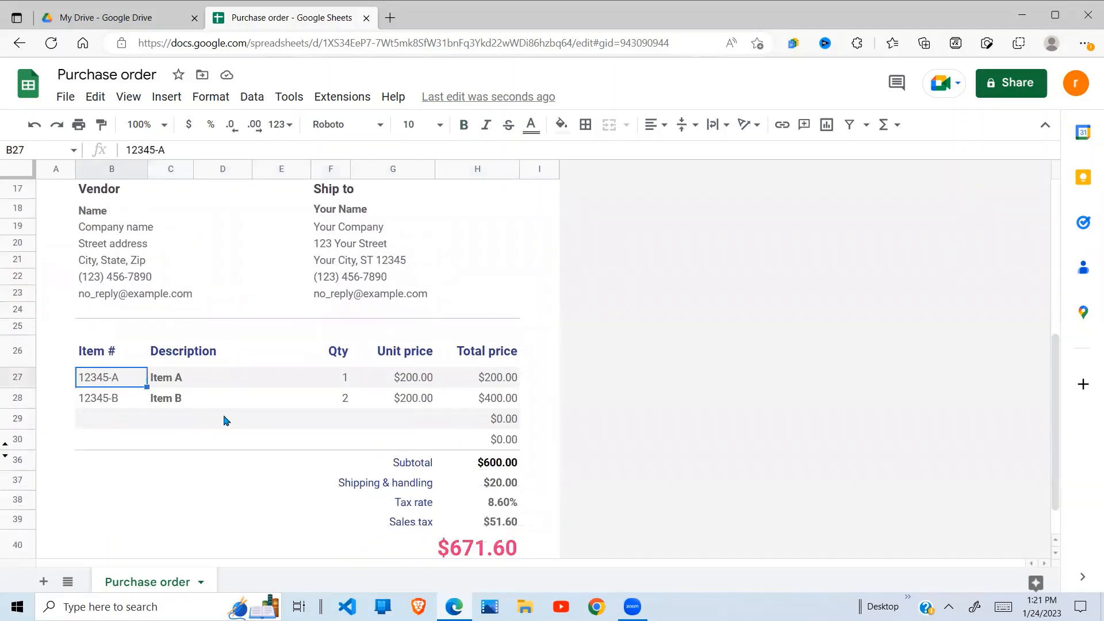
click(202, 424)
click(107, 419)
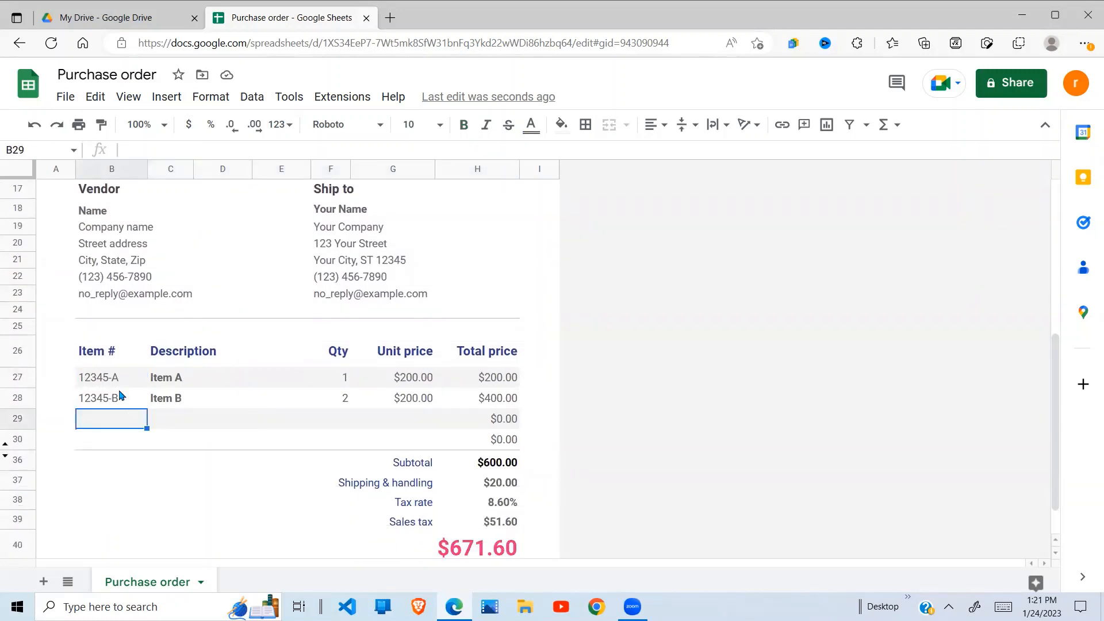
click(122, 397)
drag(147, 410, 145, 426)
click(155, 422)
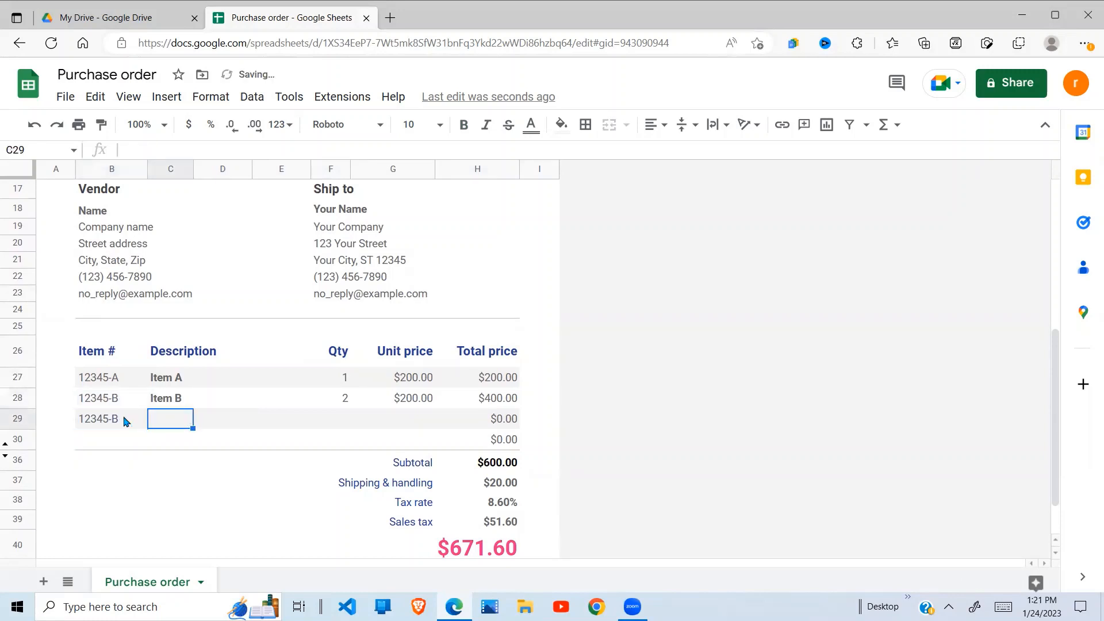
double_click(124, 416)
text(C)
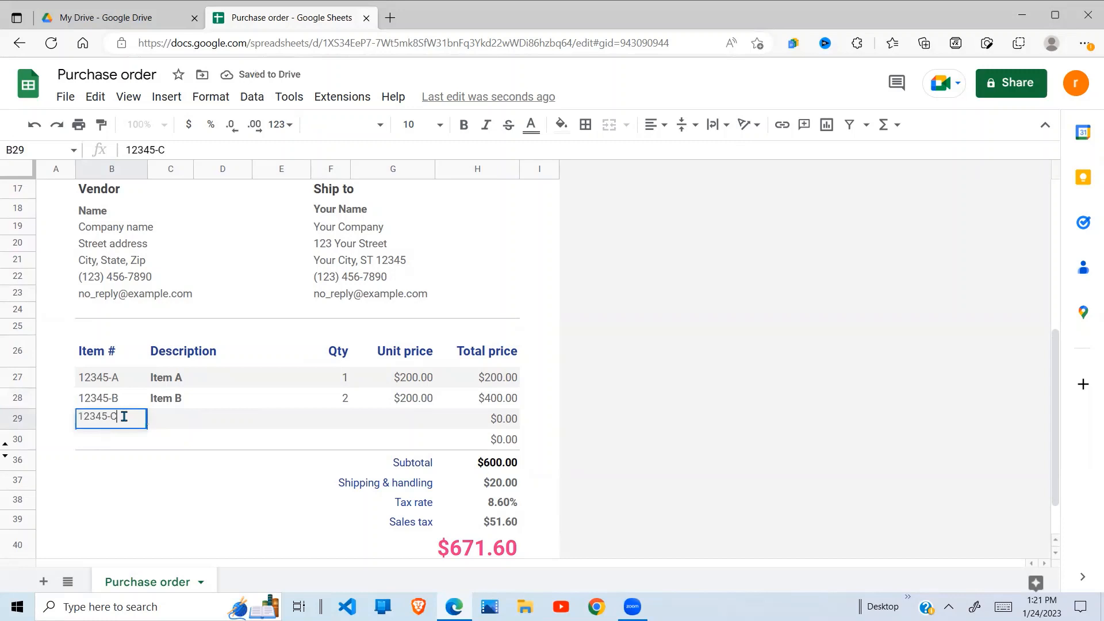
Enter Item C as the description in the third item row
click(175, 431)
text(I)
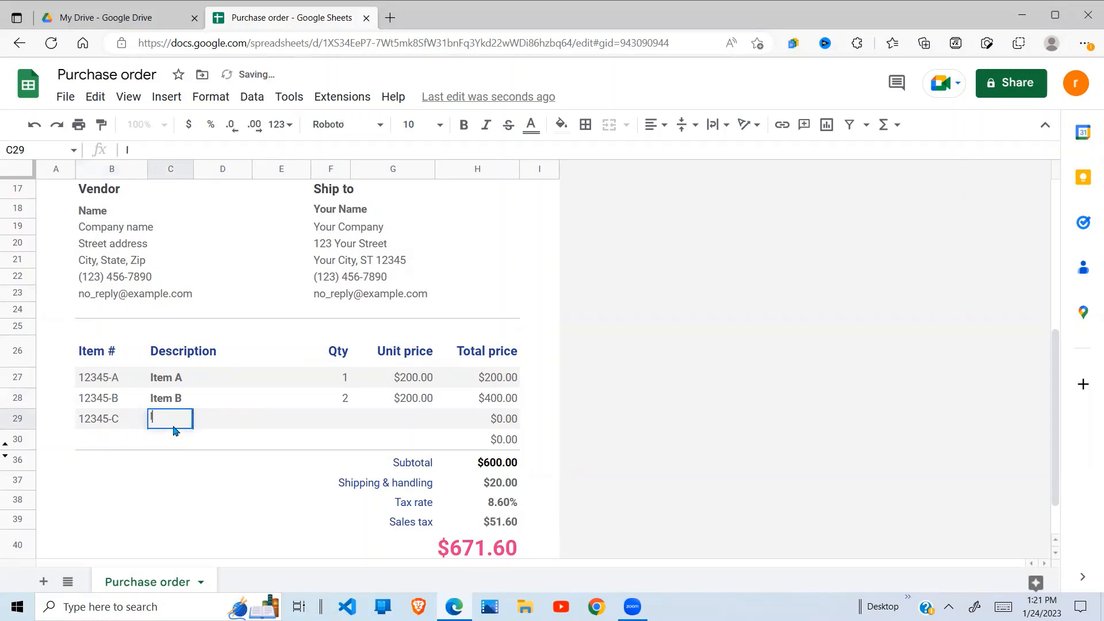
text(tem C)
Set Item C's quantity to 3 and its unit price to 250
click(339, 422)
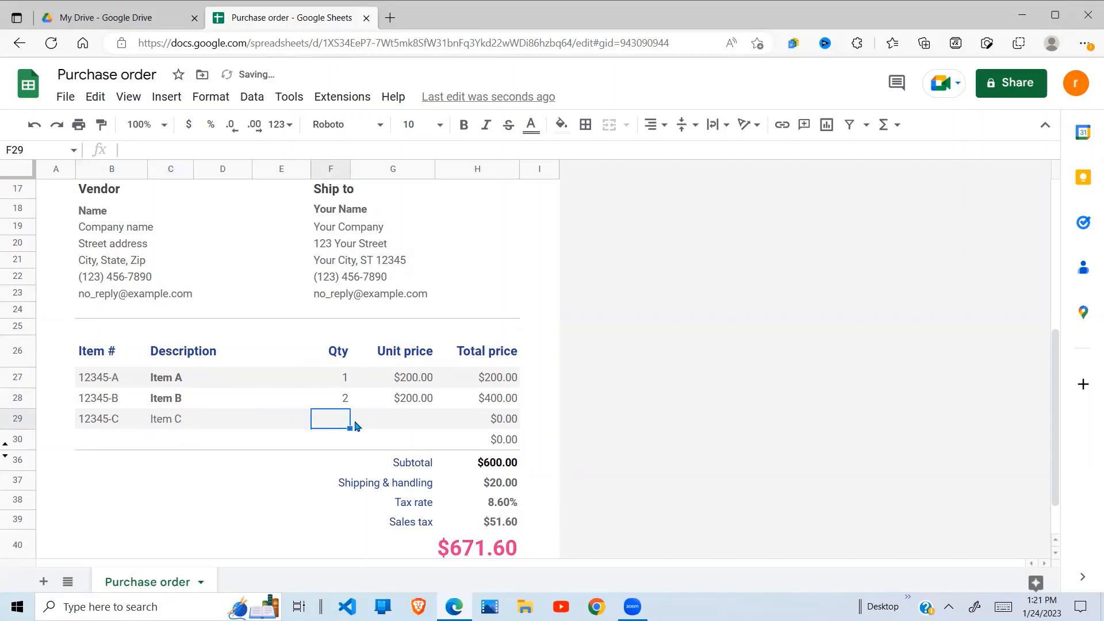
text(3)
click(406, 425)
text(2)
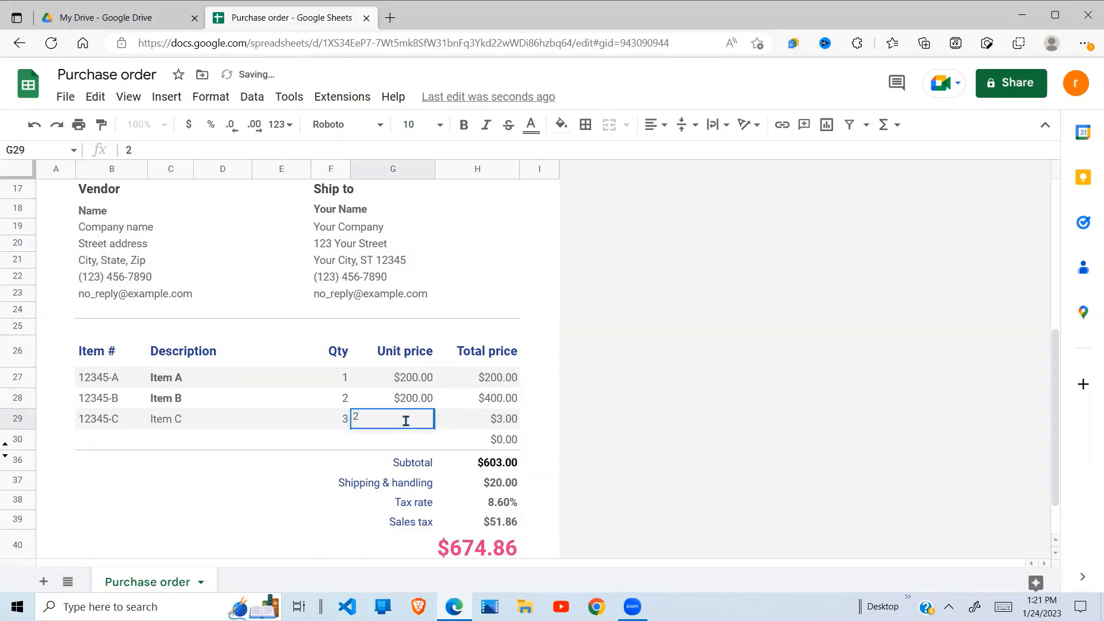
text(50)
key(Return)
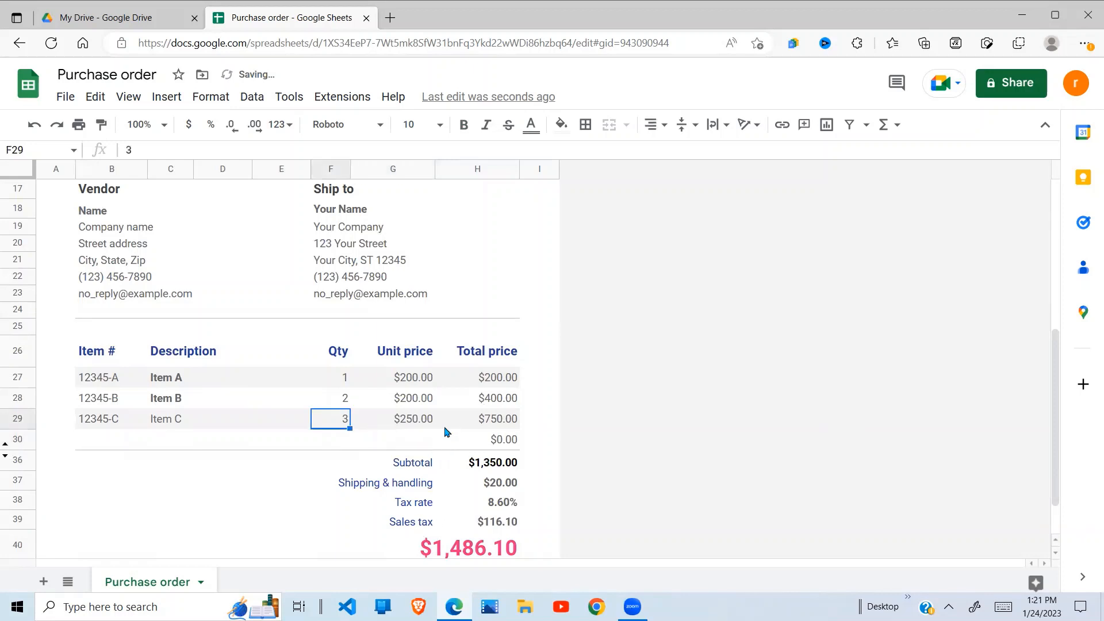
Examine the formulas and values behind Item C's total price, the subtotal, shipping, tax rate, sales tax and grand total
click(500, 423)
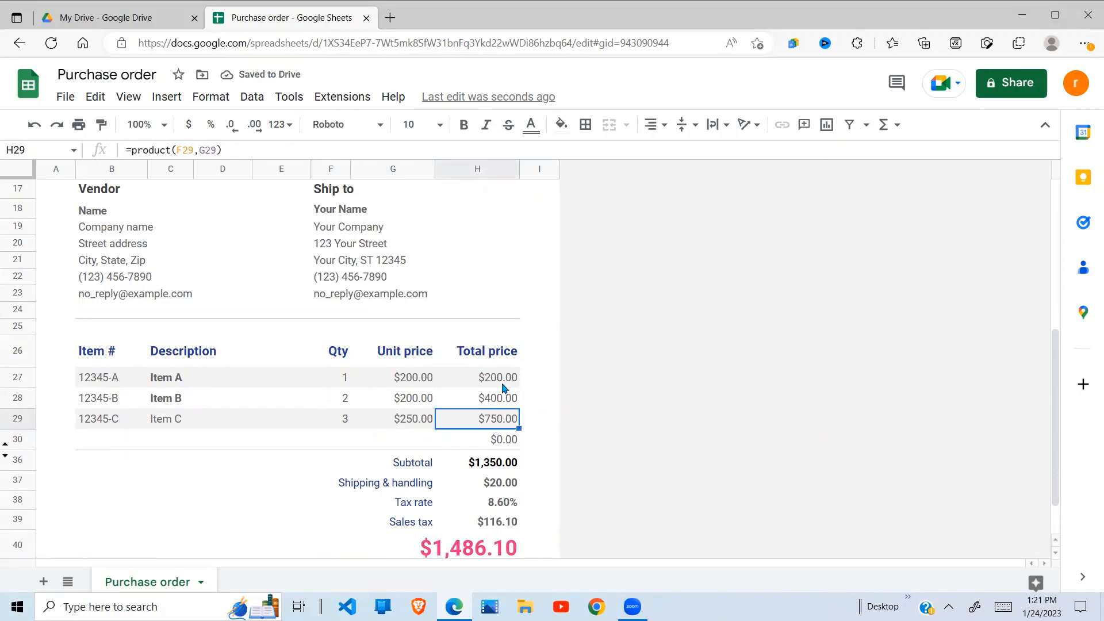
click(501, 466)
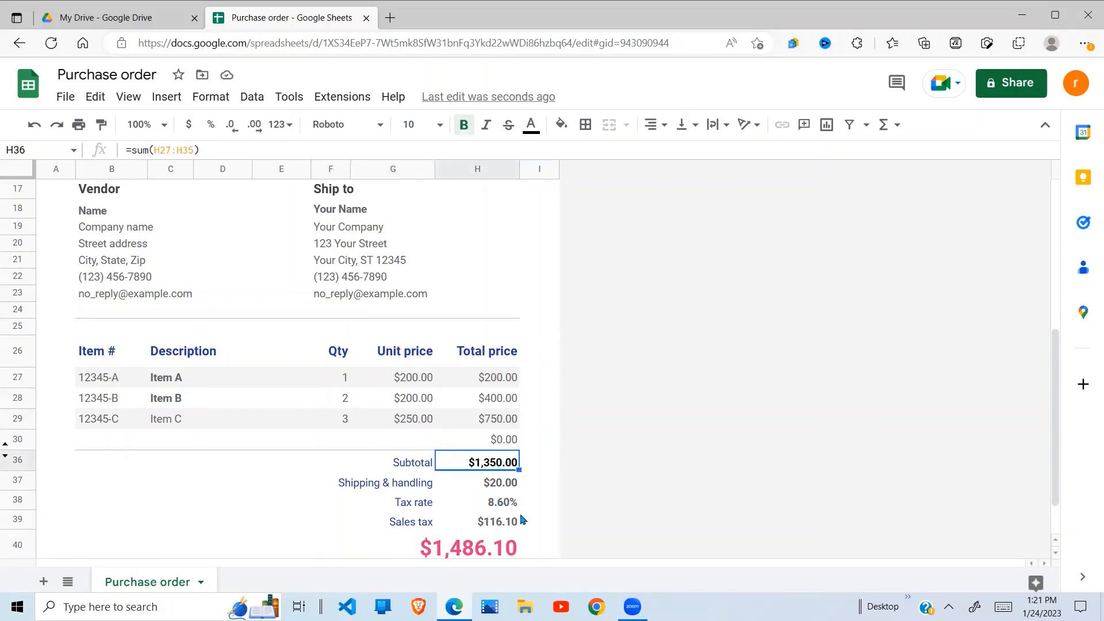
click(501, 488)
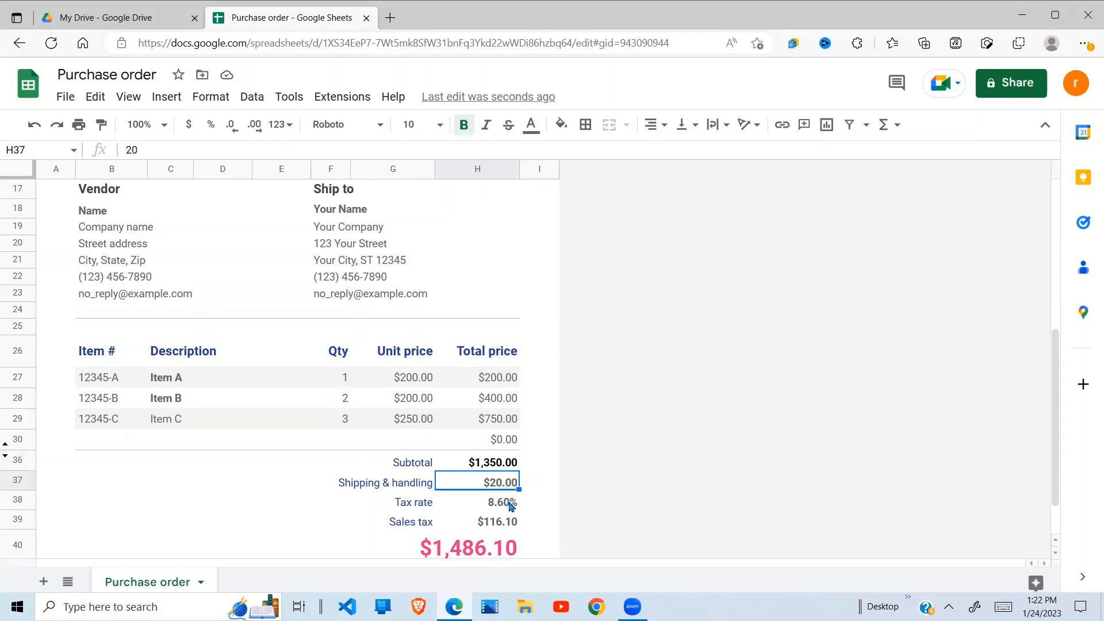
click(510, 505)
double_click(506, 501)
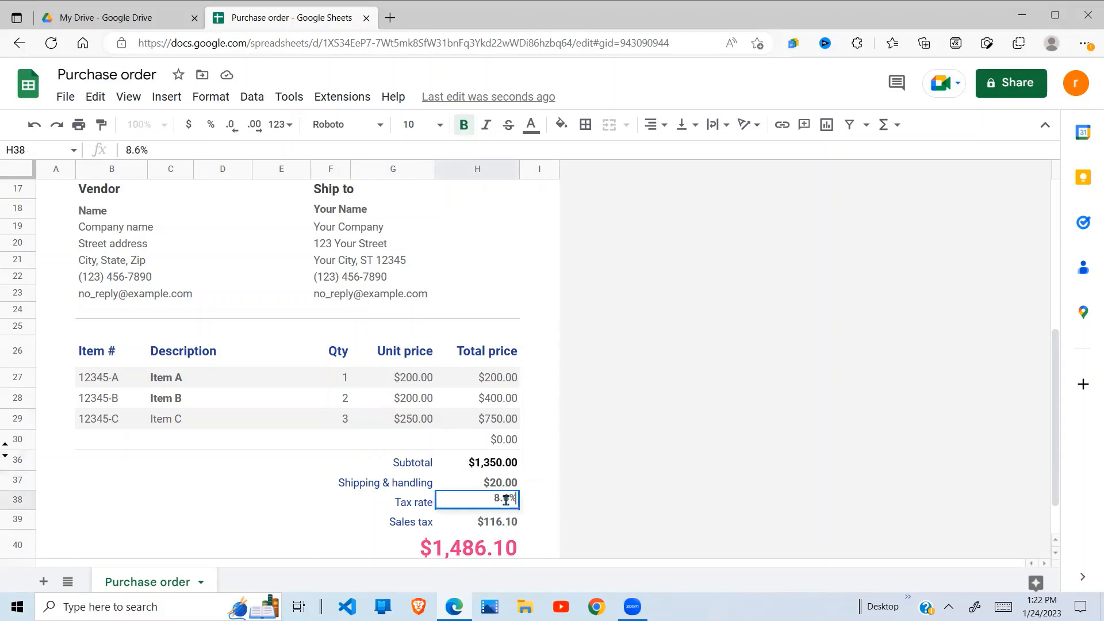
click(502, 469)
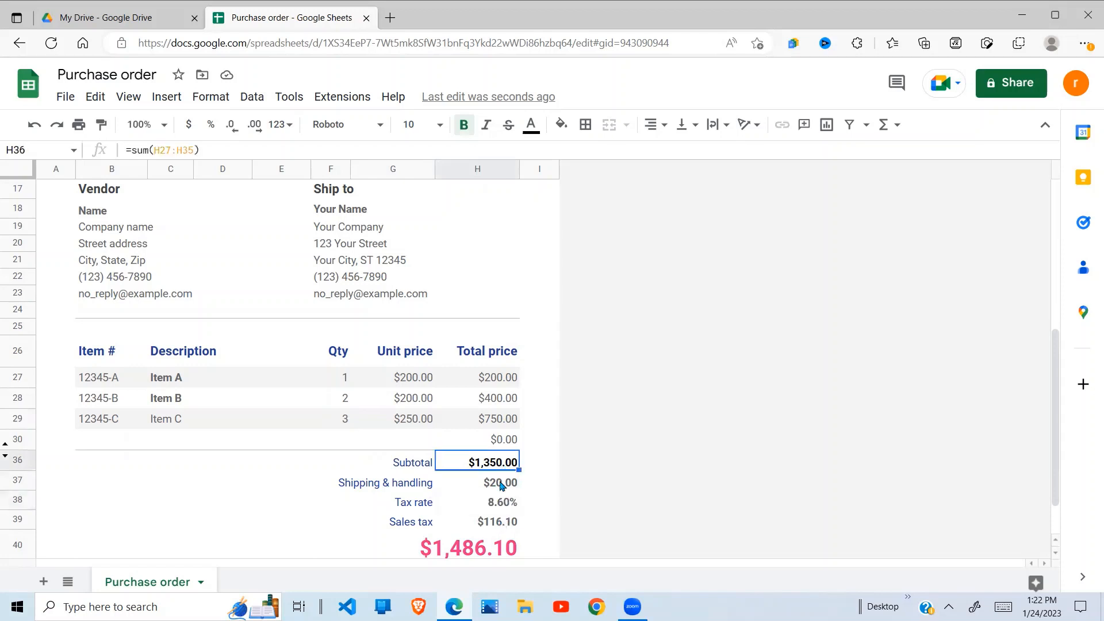
click(503, 524)
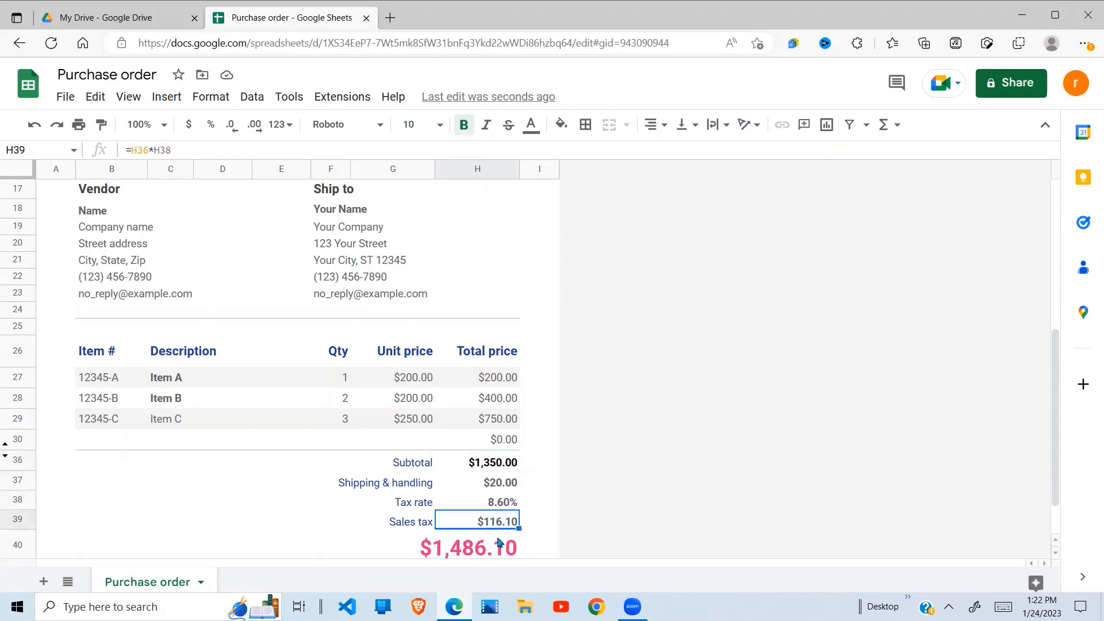
click(489, 554)
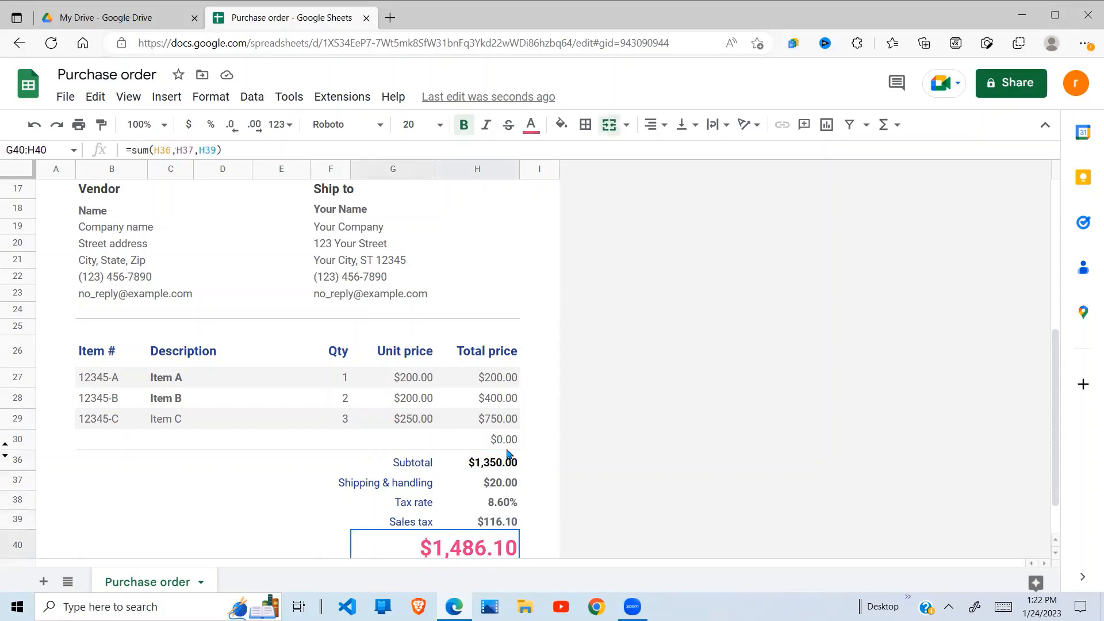
double_click(486, 549)
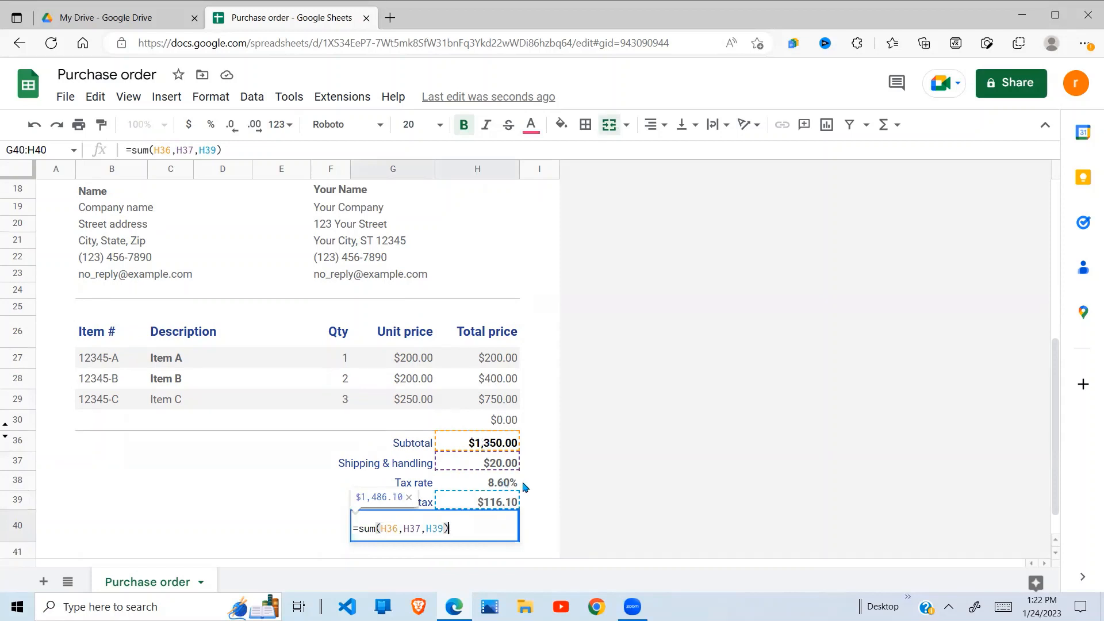
key(Return)
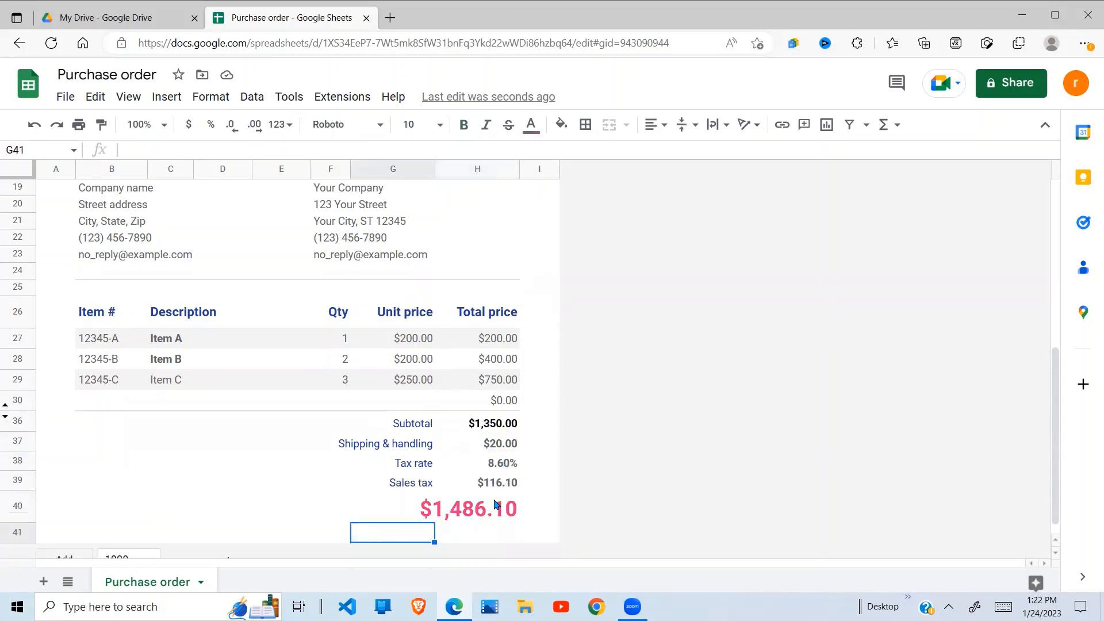
click(293, 467)
key(Up)
key(Up)
key(Up)
key(Up)
key(Up)
key(Up)
key(Up)
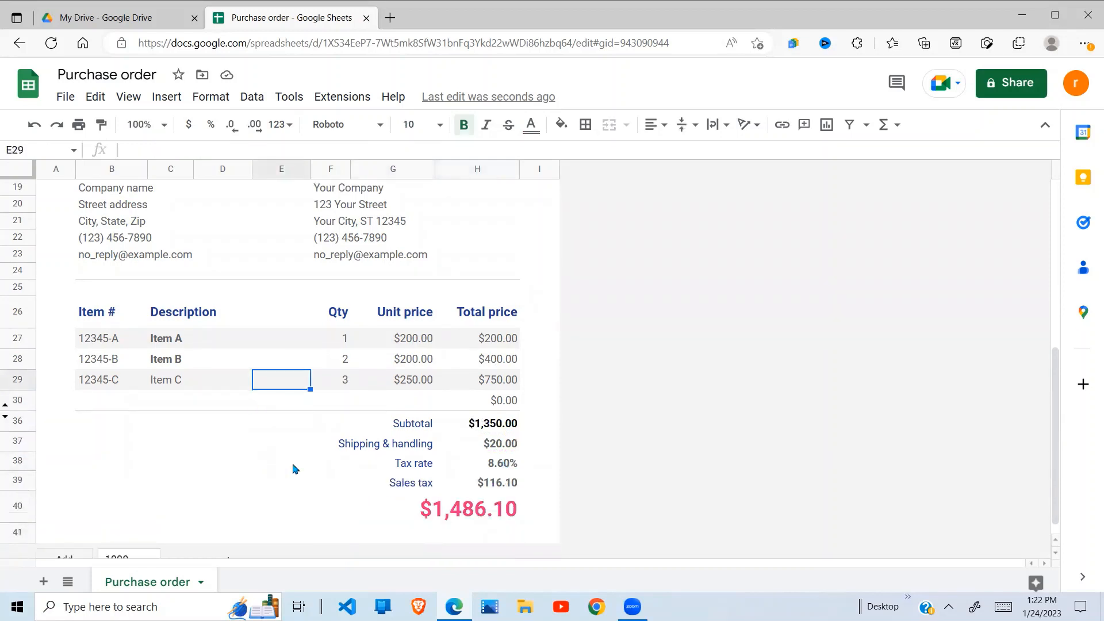
key(Up)
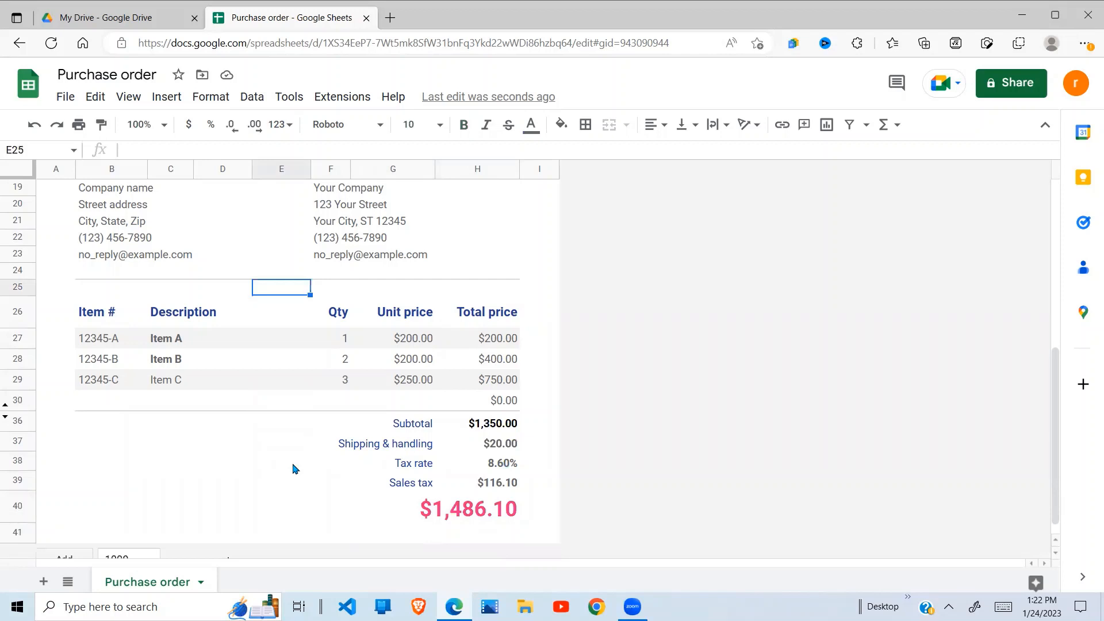
click(320, 385)
click(454, 382)
key(Down)
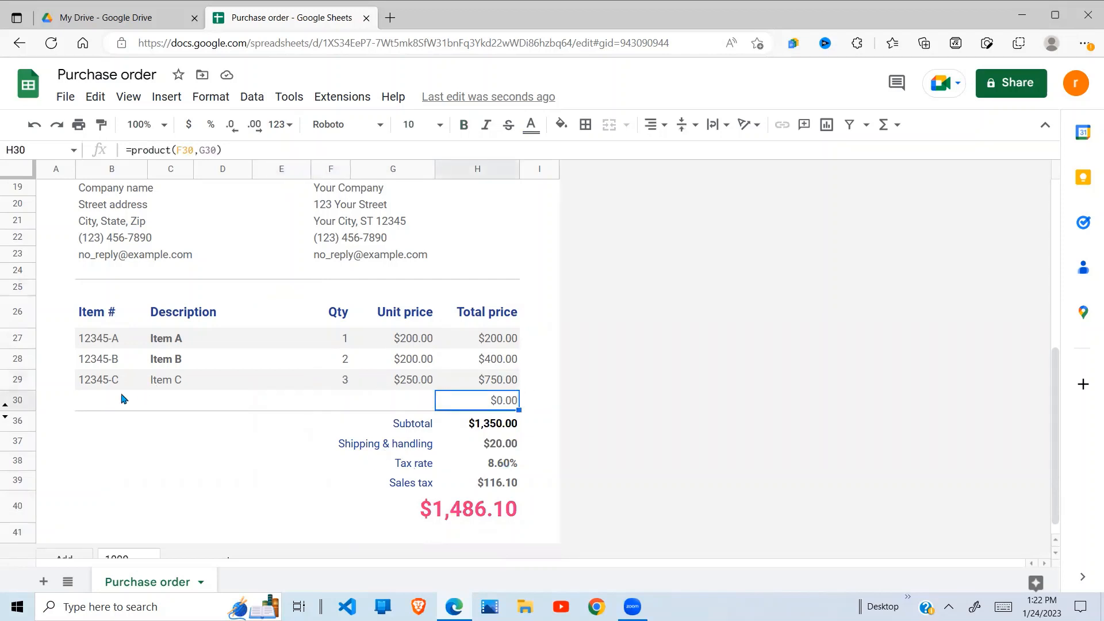
click(109, 402)
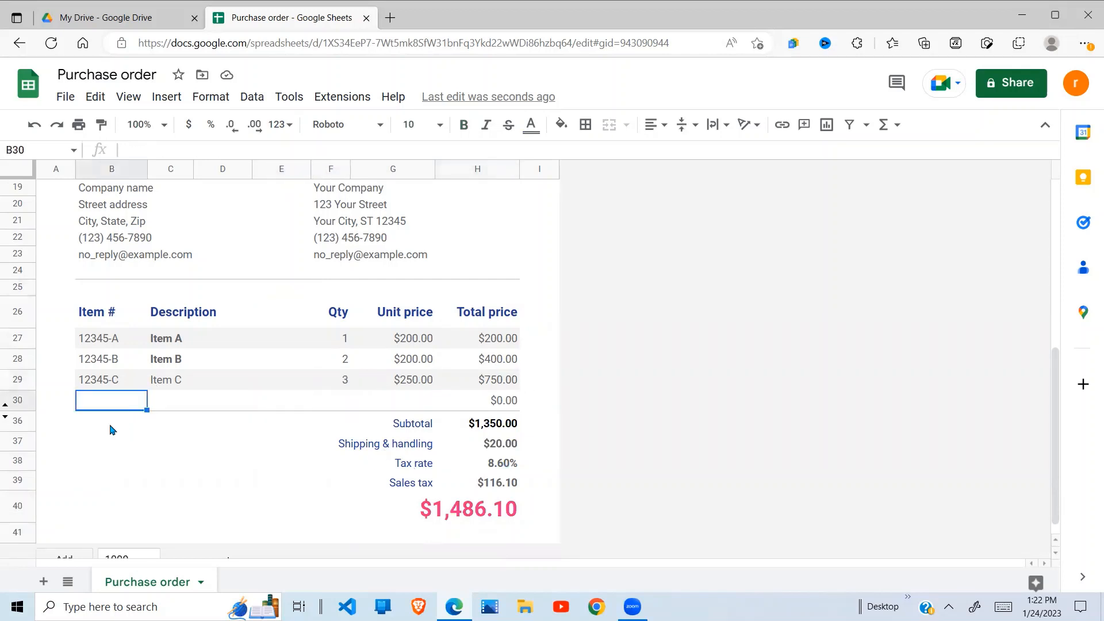
Insert one blank row above Item A in the item table
click(106, 337)
right_click(106, 340)
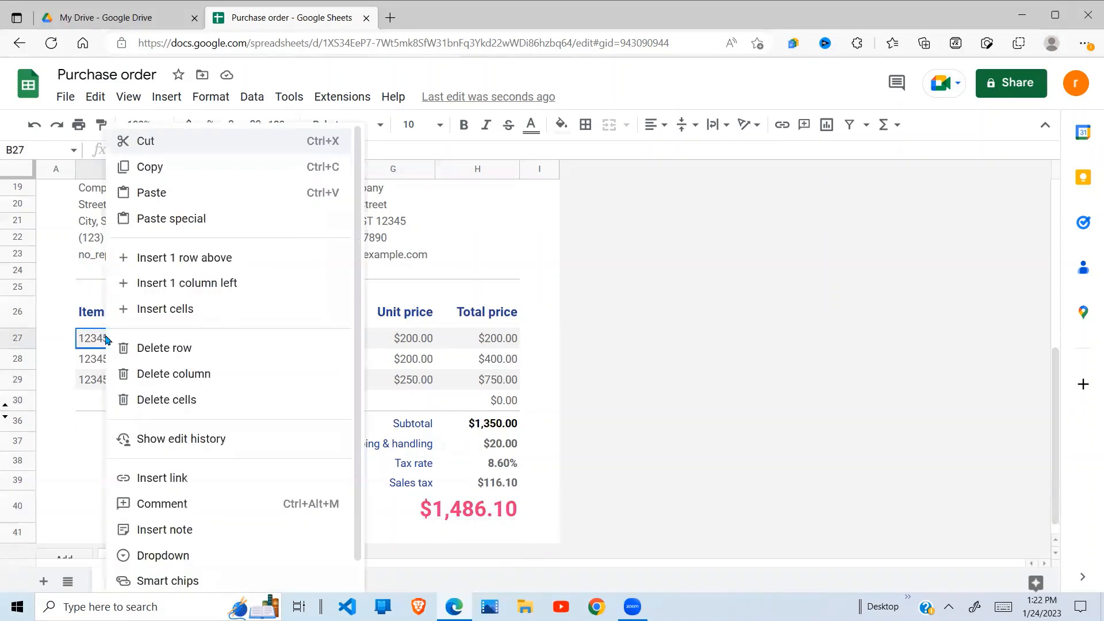
click(162, 258)
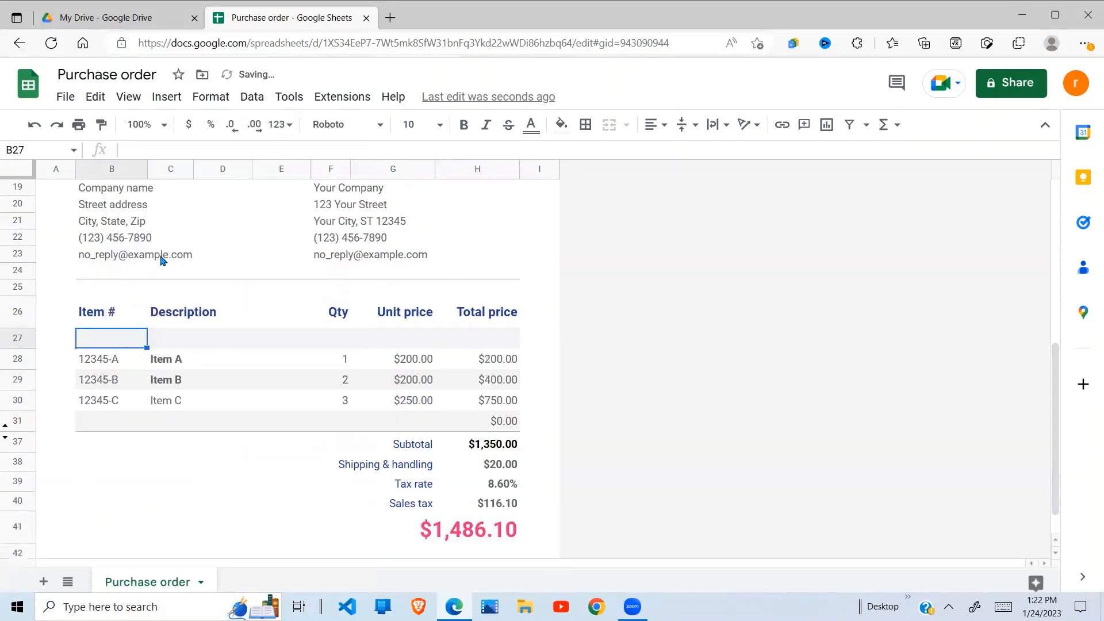
click(409, 344)
click(337, 344)
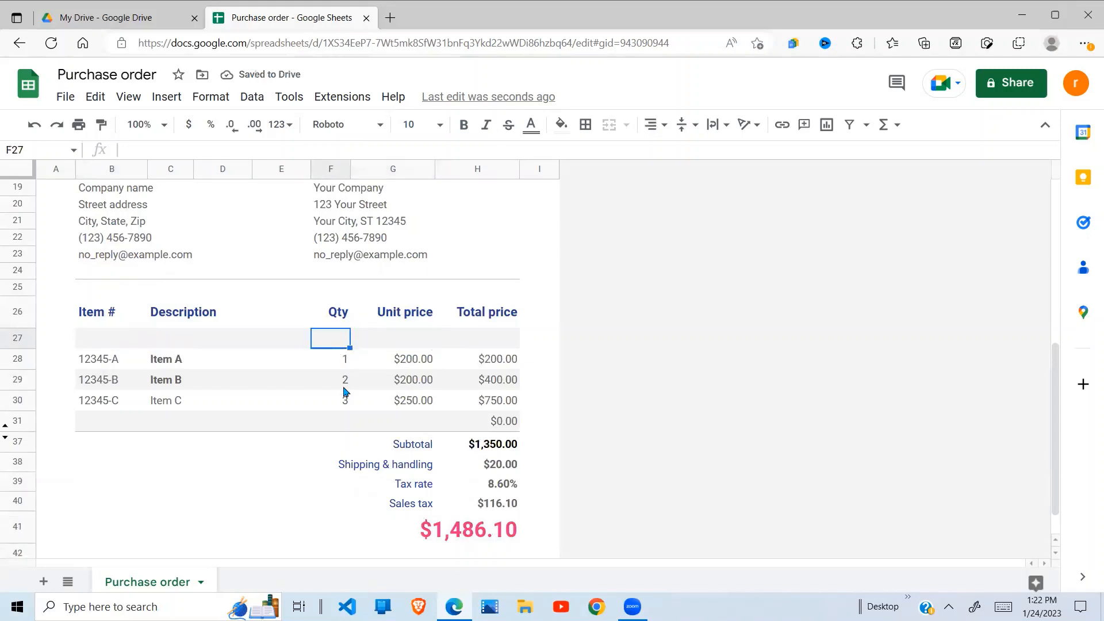
Enter quantity 4 and the description Item A in the blank first row of the item table
text(4)
key(Tab)
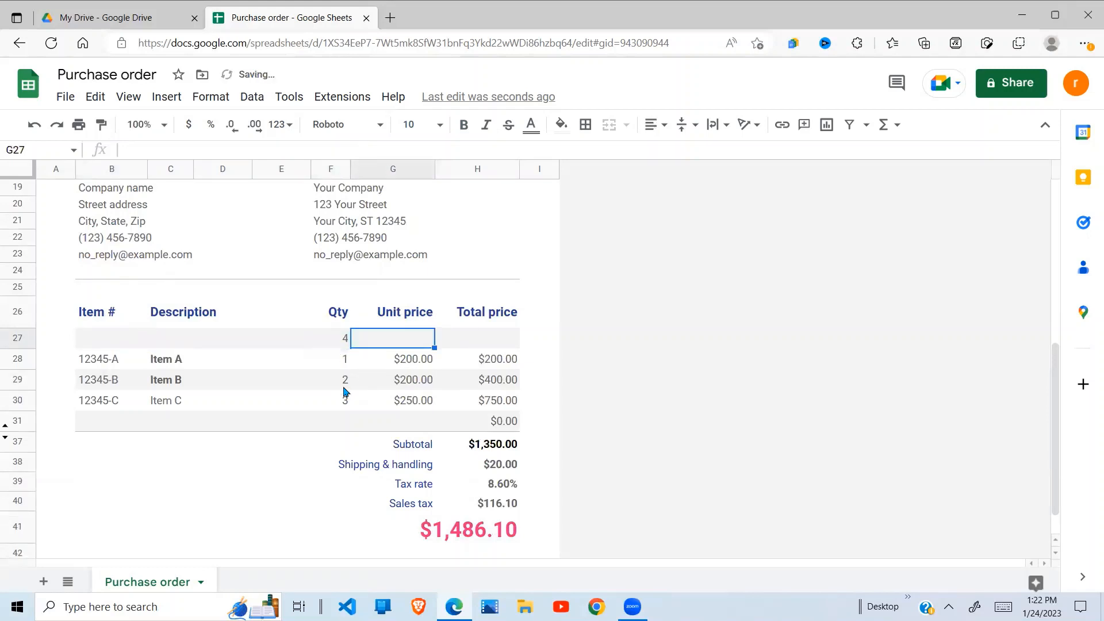
click(204, 352)
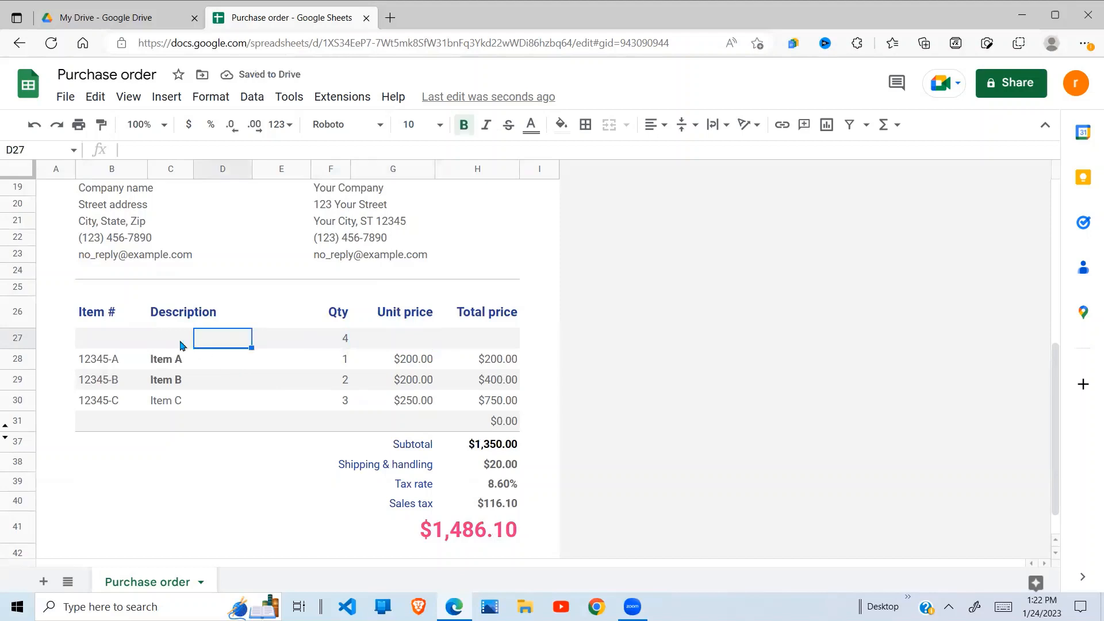
click(174, 345)
text(O)
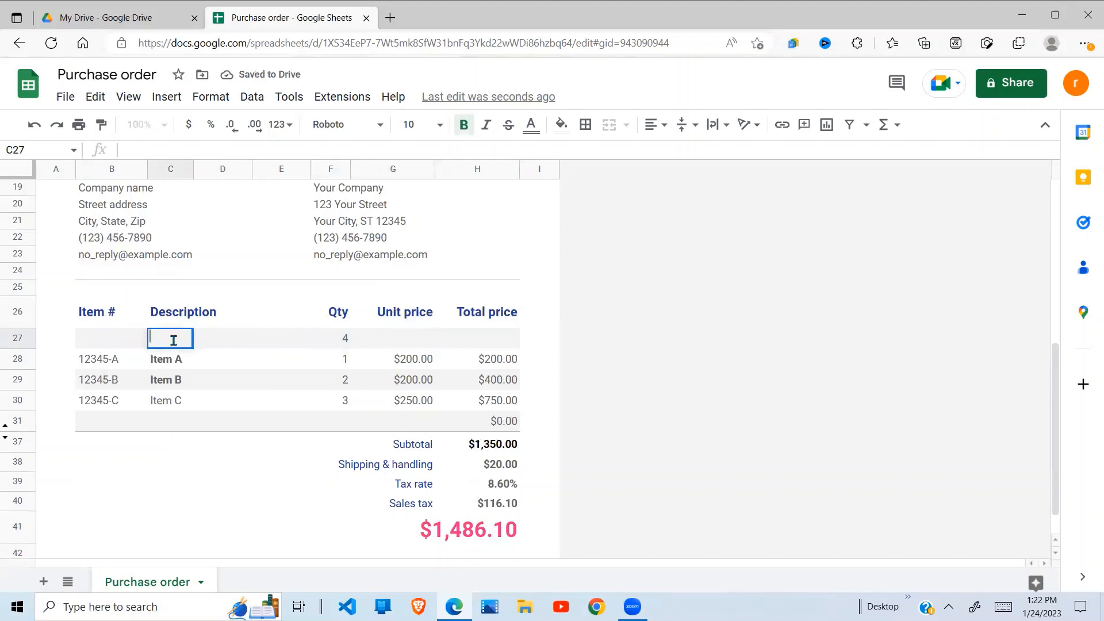
text(Item A)
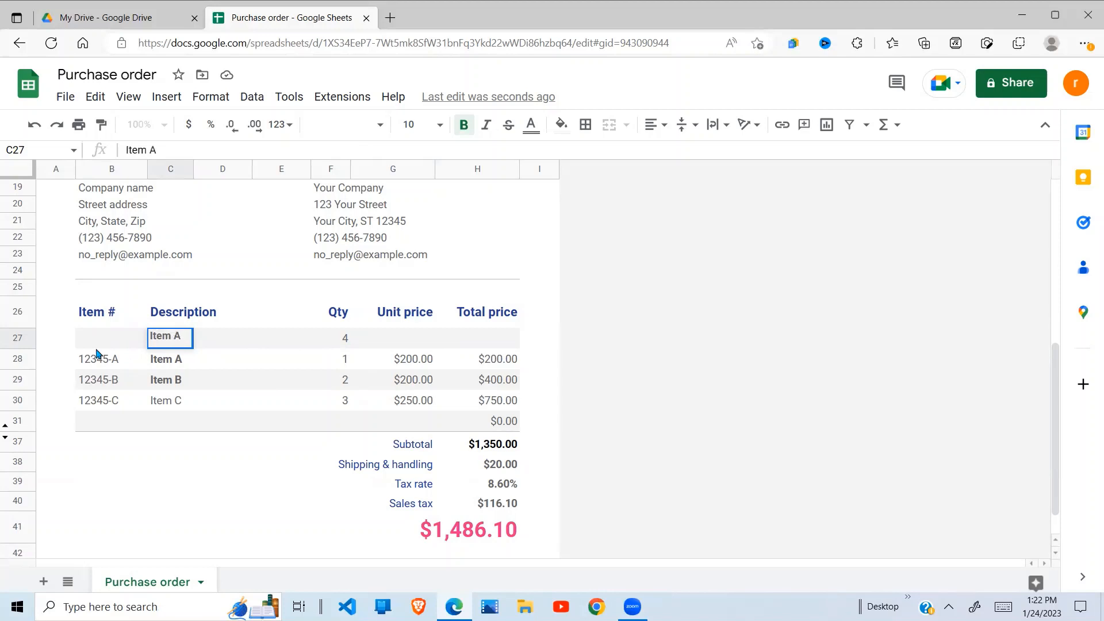
Copy the item number 12345-A from the row below into the first item row
key(shift+Tab)
click(109, 362)
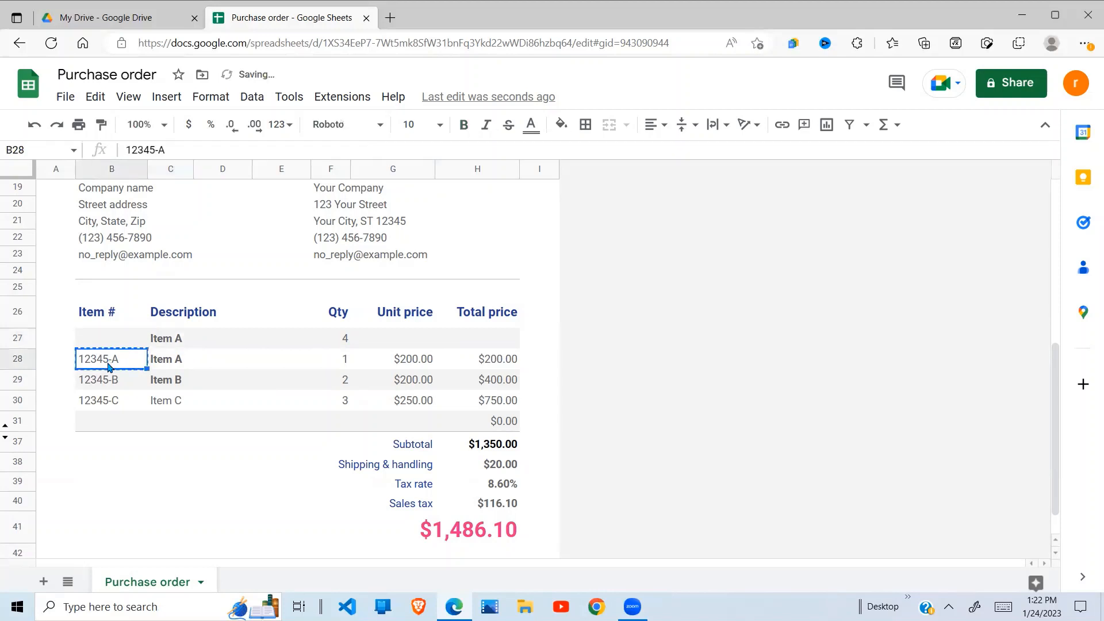
click(106, 342)
text(12345-A)
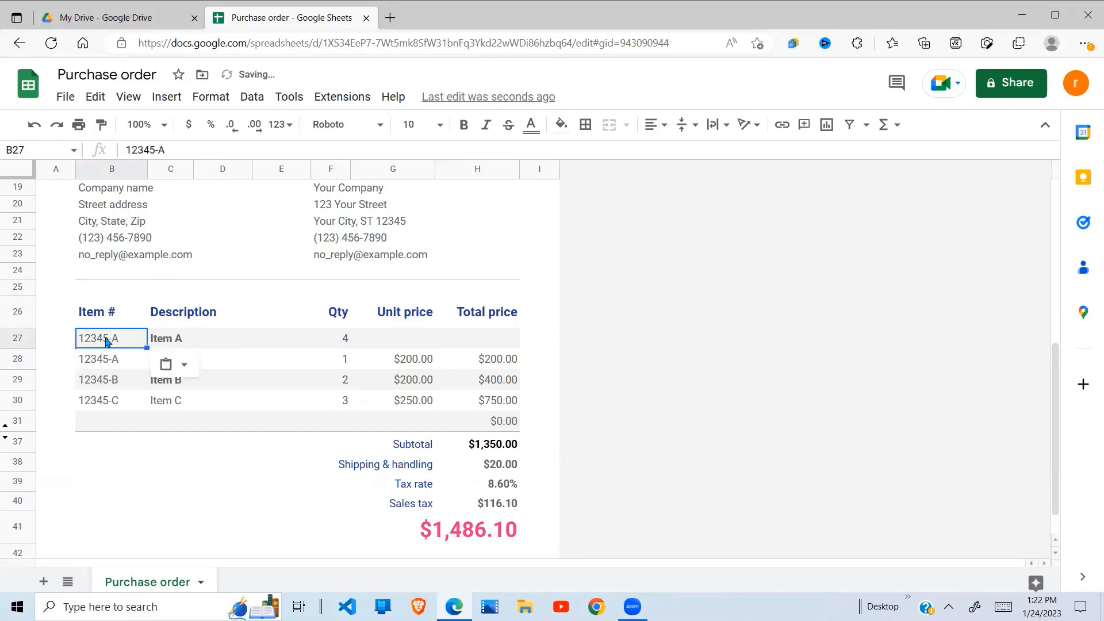
Set the unit price in the first item row to 300
click(419, 344)
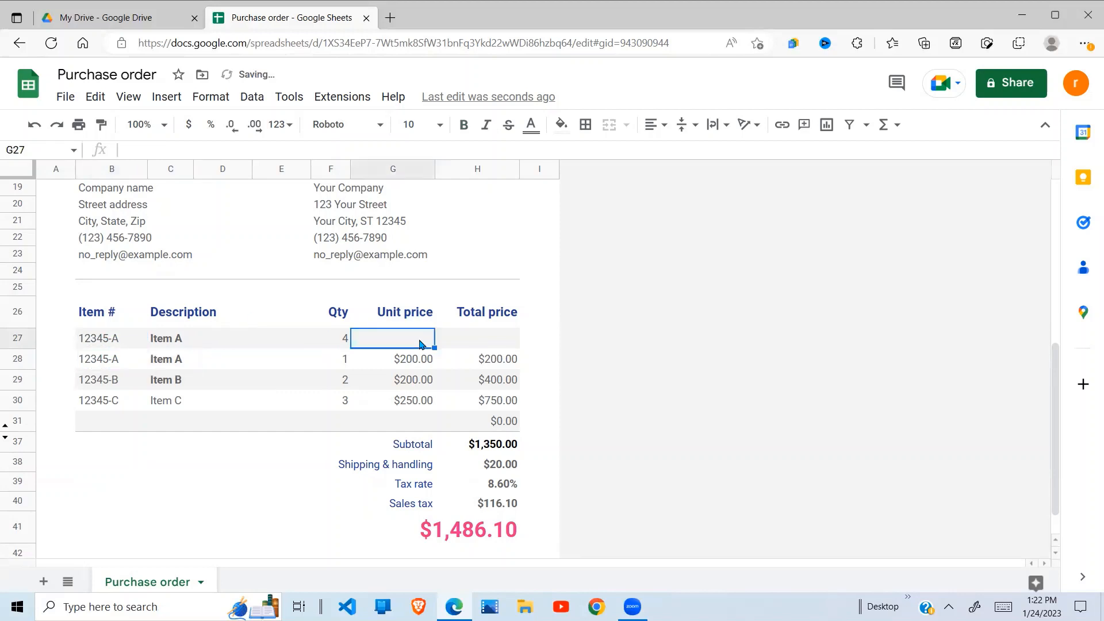
text(300)
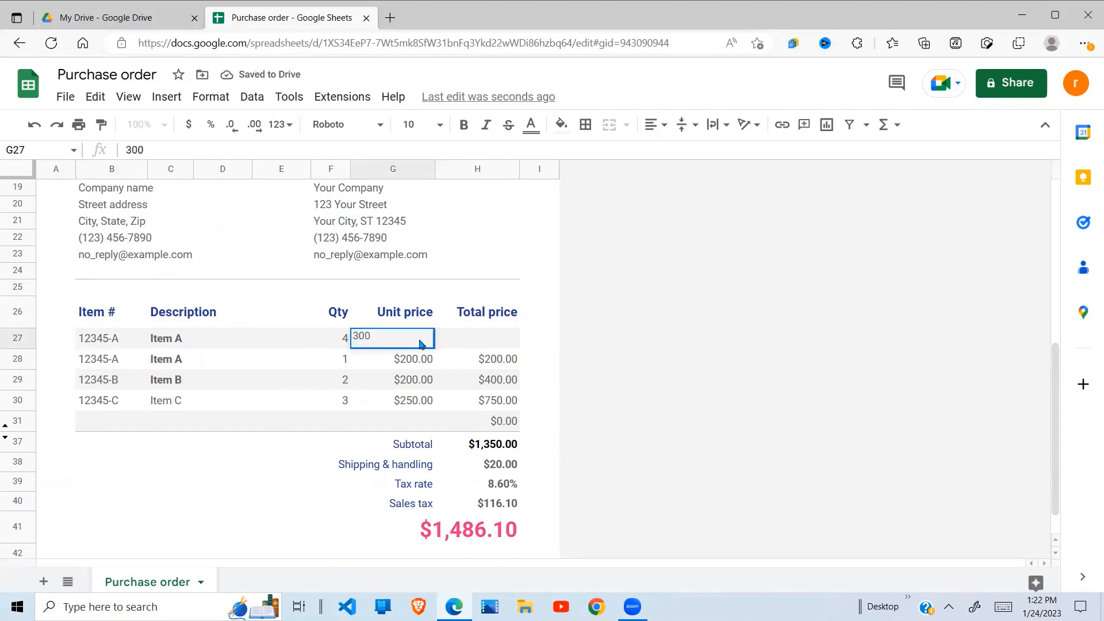
key(Return)
Check which rows the subtotal formula covers, and enter 1200 as the first item row's total price
click(504, 323)
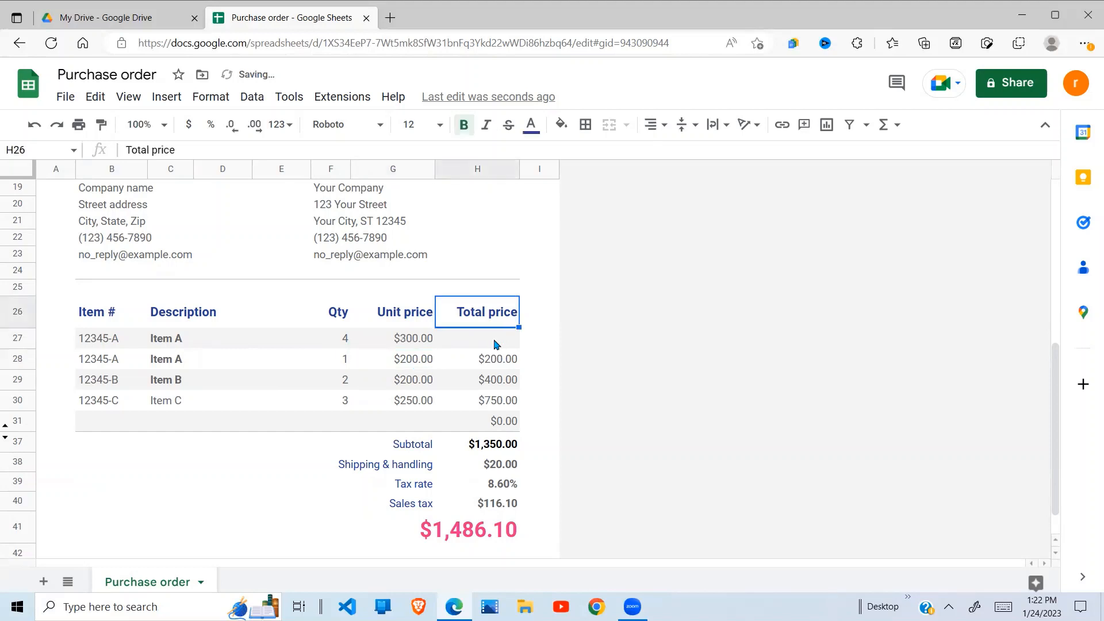
click(489, 344)
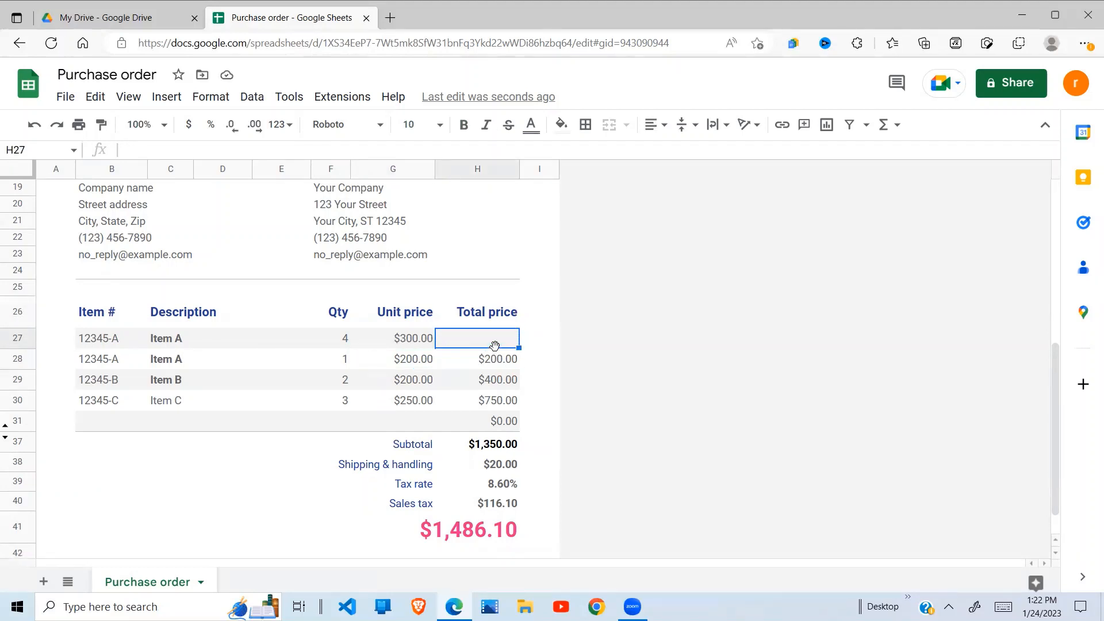
double_click(504, 451)
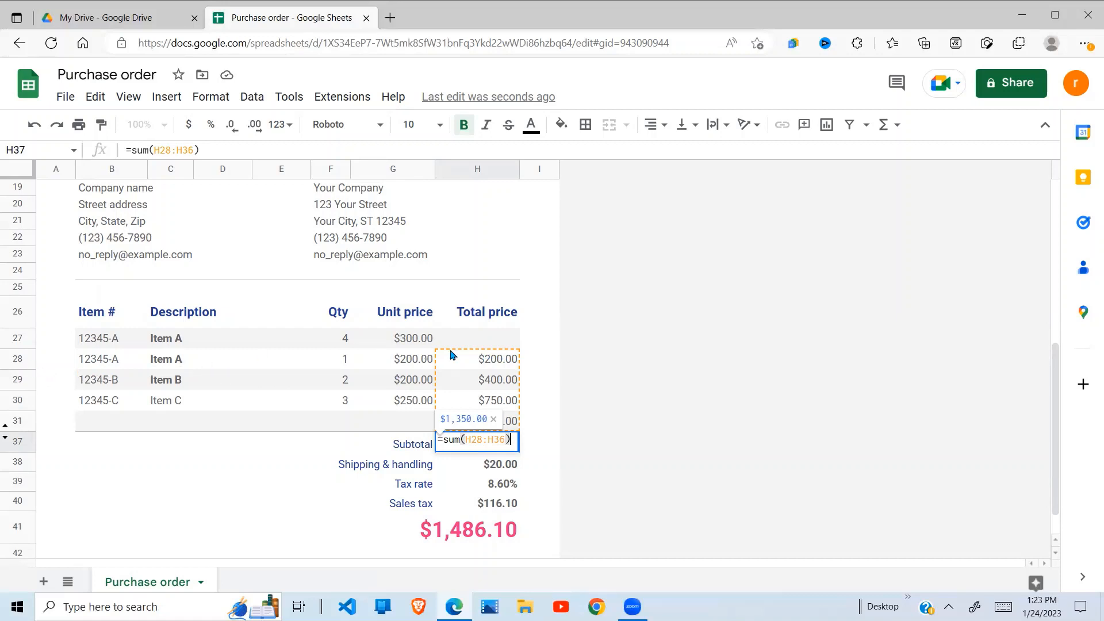
click(478, 347)
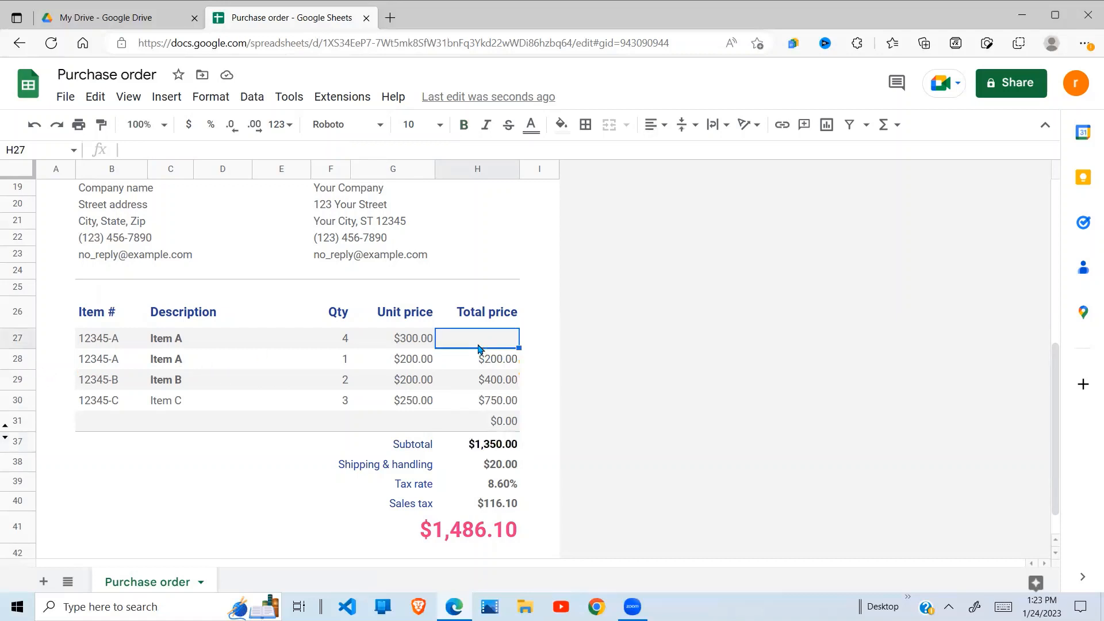
text(1200)
key(Return)
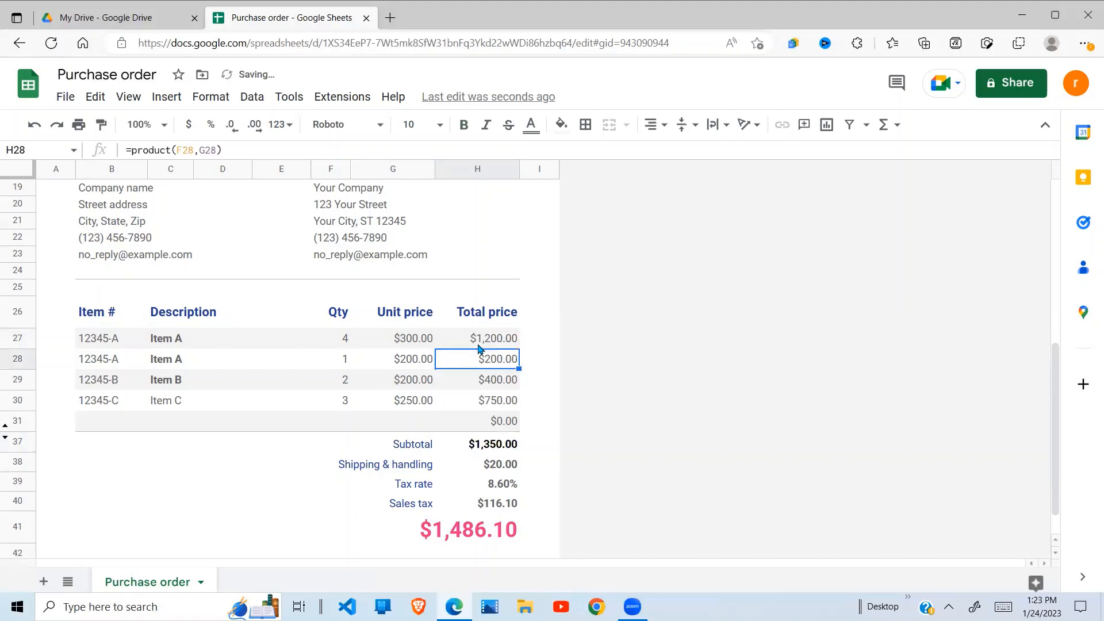
Examine the subtotal formula's range against the cells of the first item row
double_click(496, 444)
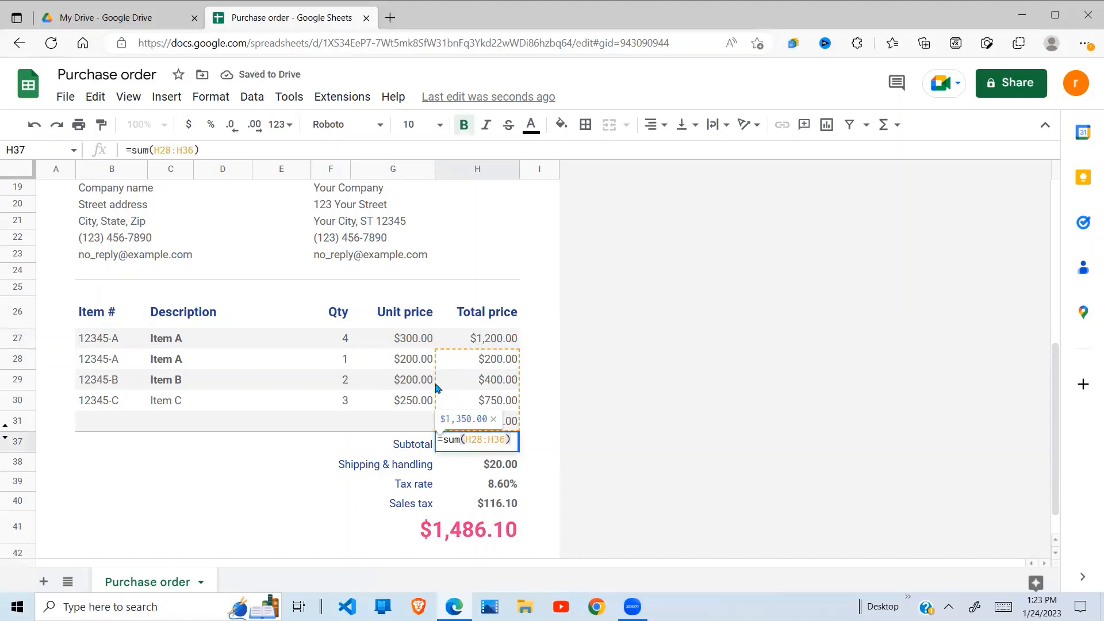
click(414, 384)
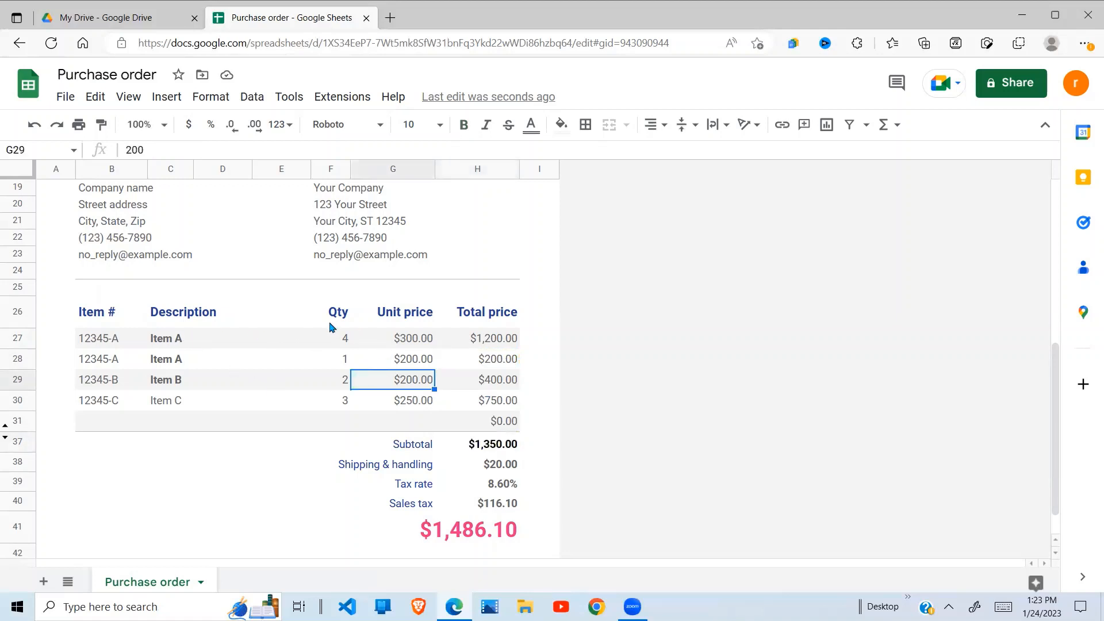
click(359, 339)
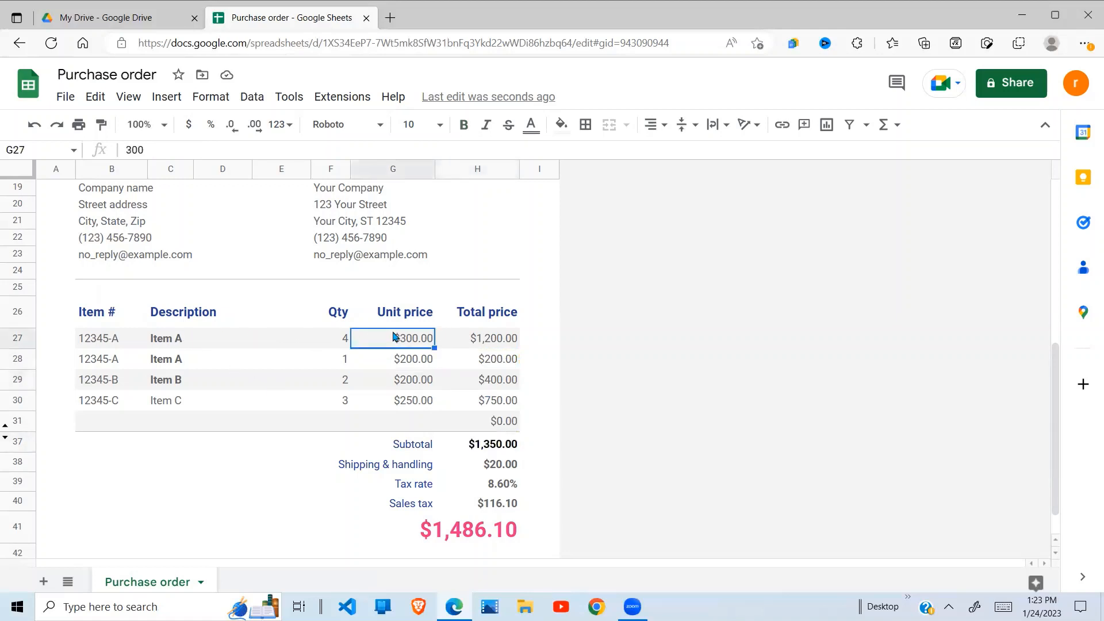
click(234, 344)
click(180, 342)
click(285, 347)
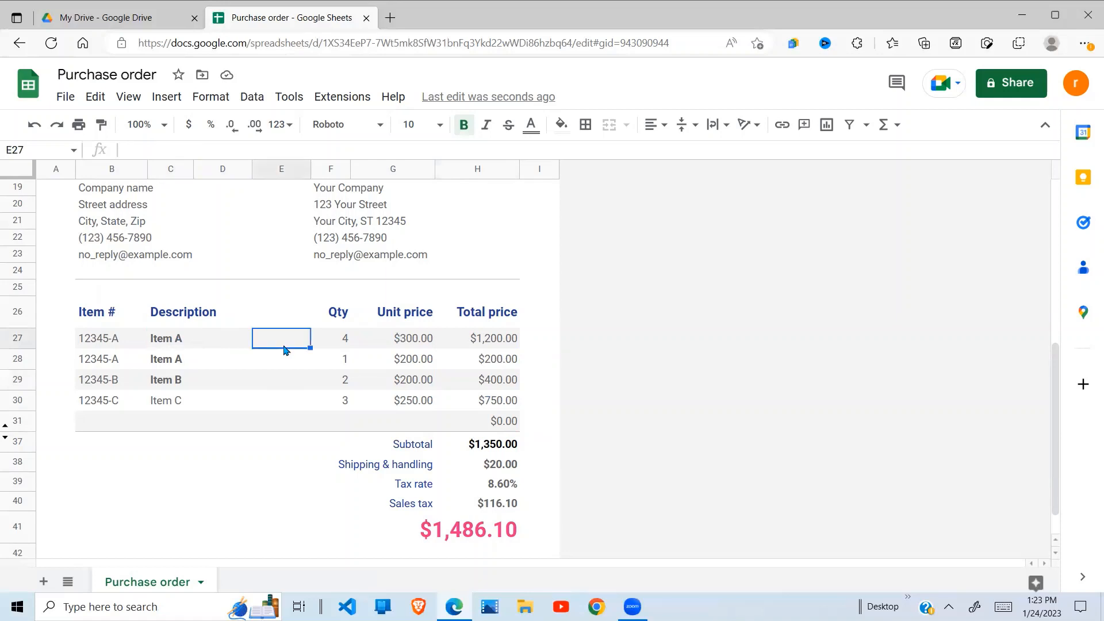
click(343, 361)
Insert one blank row directly above the Subtotal row
click(286, 445)
right_click(282, 444)
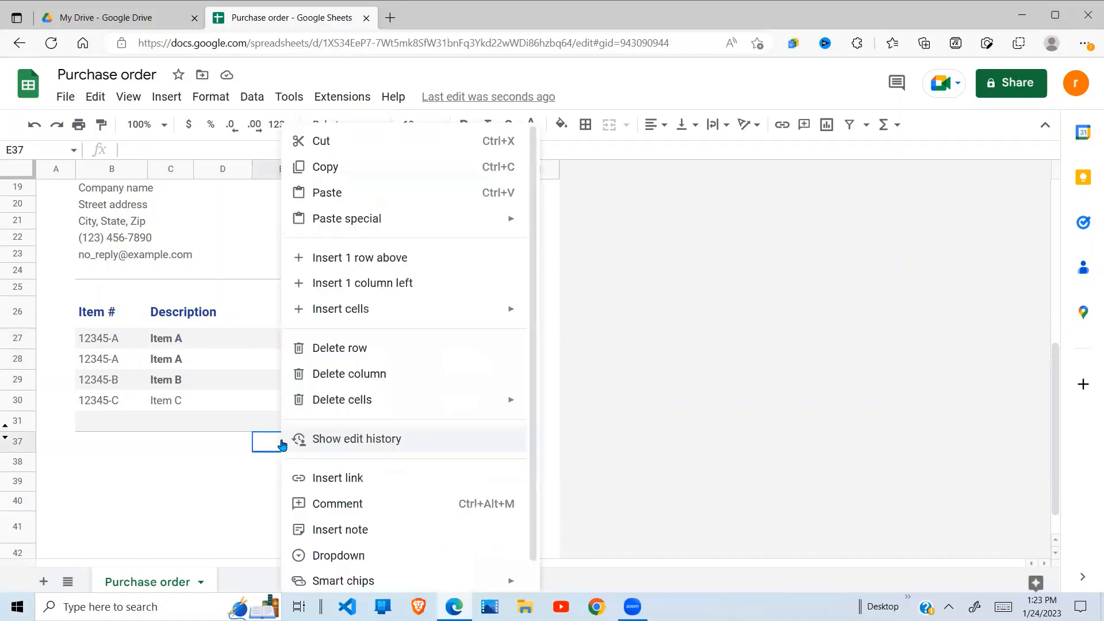
mouse_move(344, 306)
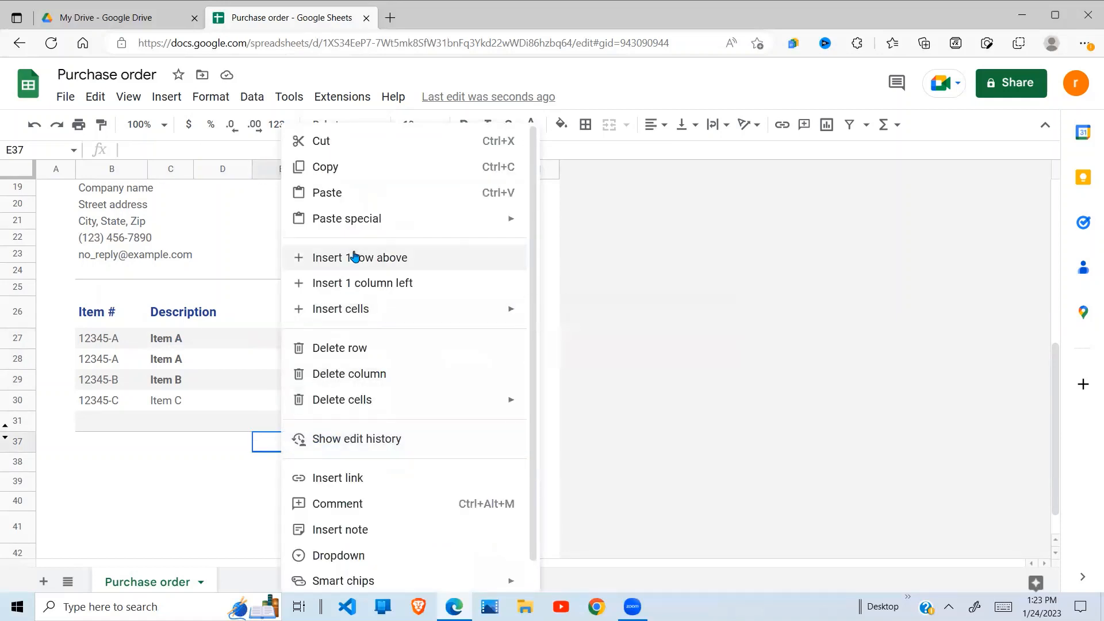
click(352, 257)
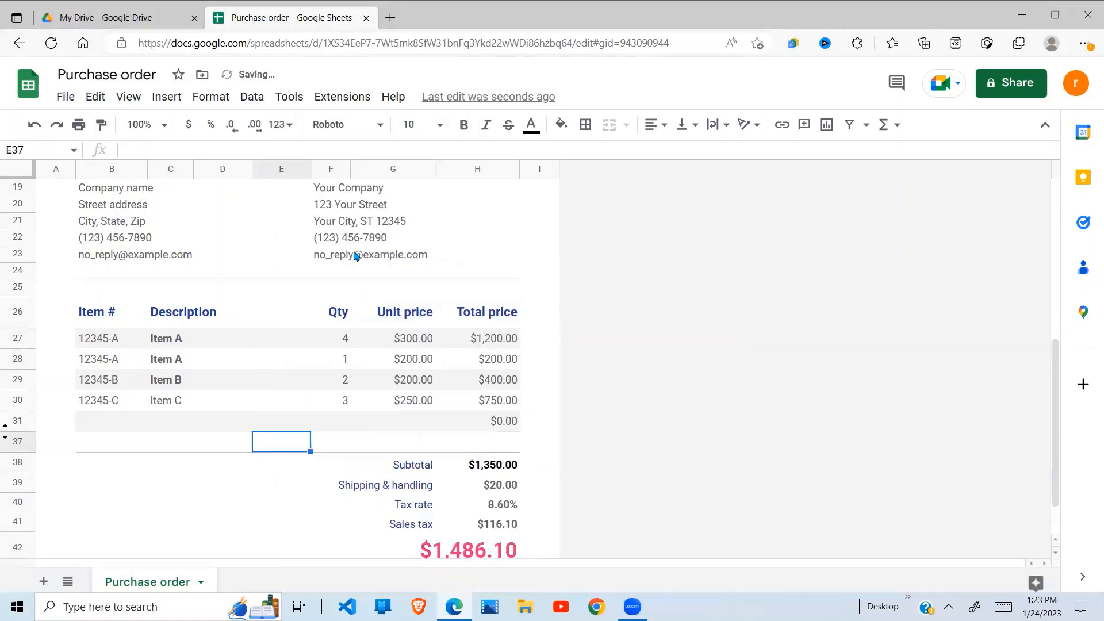
Enter quantity 5 and unit price 300 in the blank row above the Subtotal
click(498, 448)
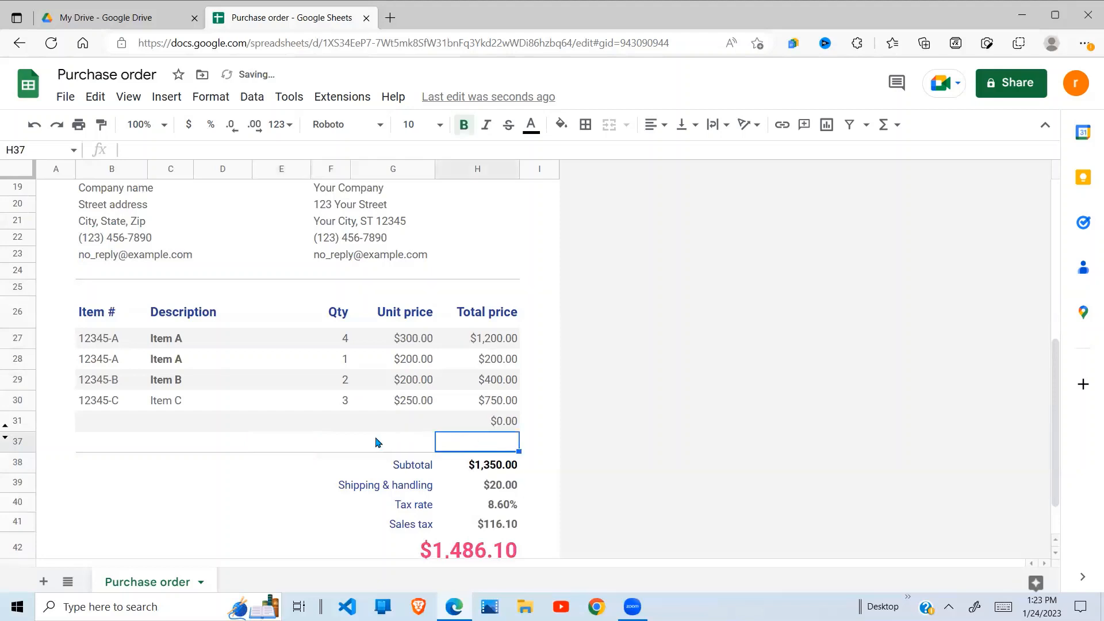
click(337, 446)
text(5)
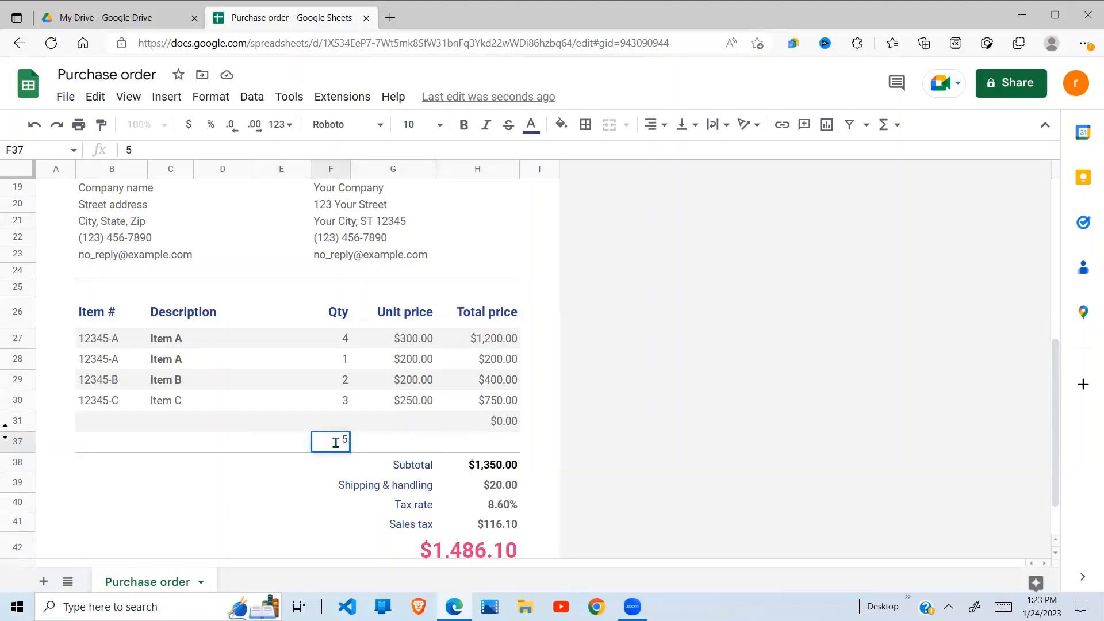
key(Tab)
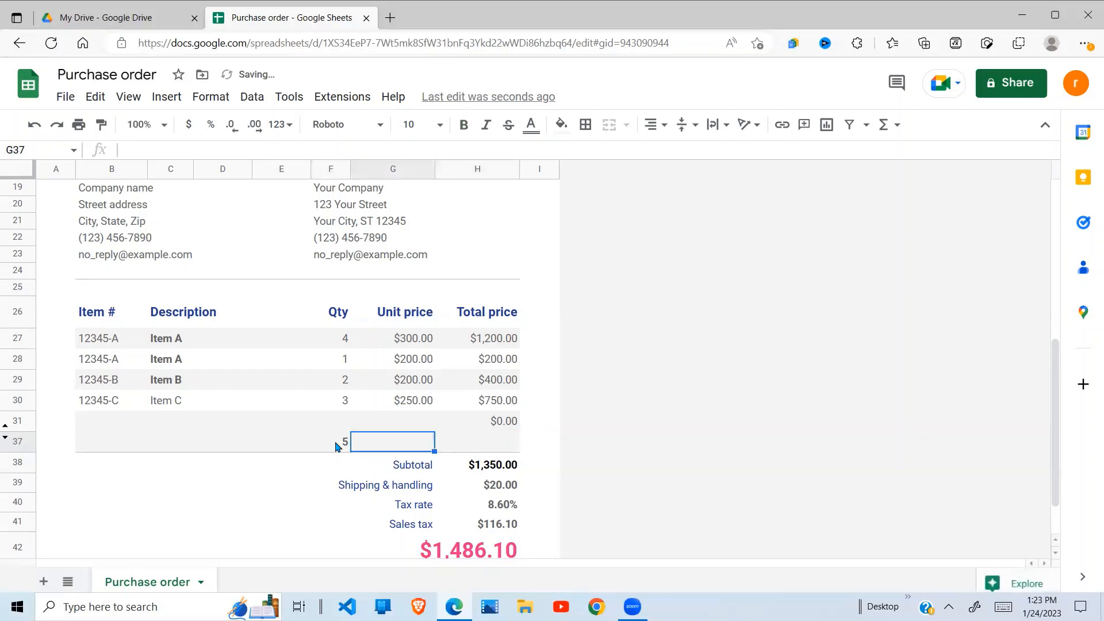
text(340)
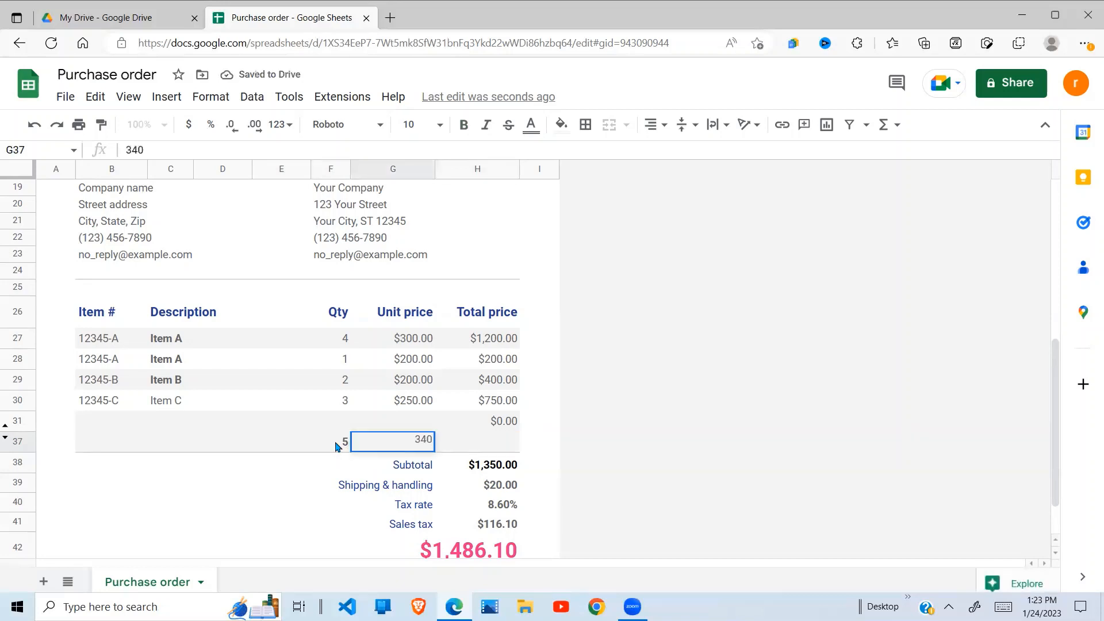
click(502, 440)
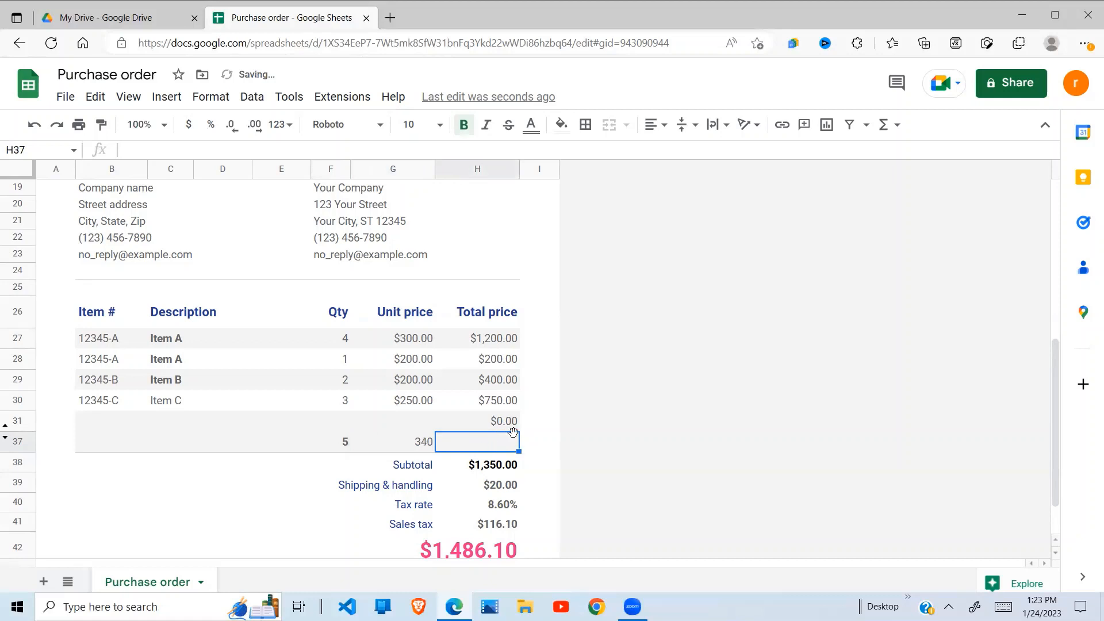
click(420, 446)
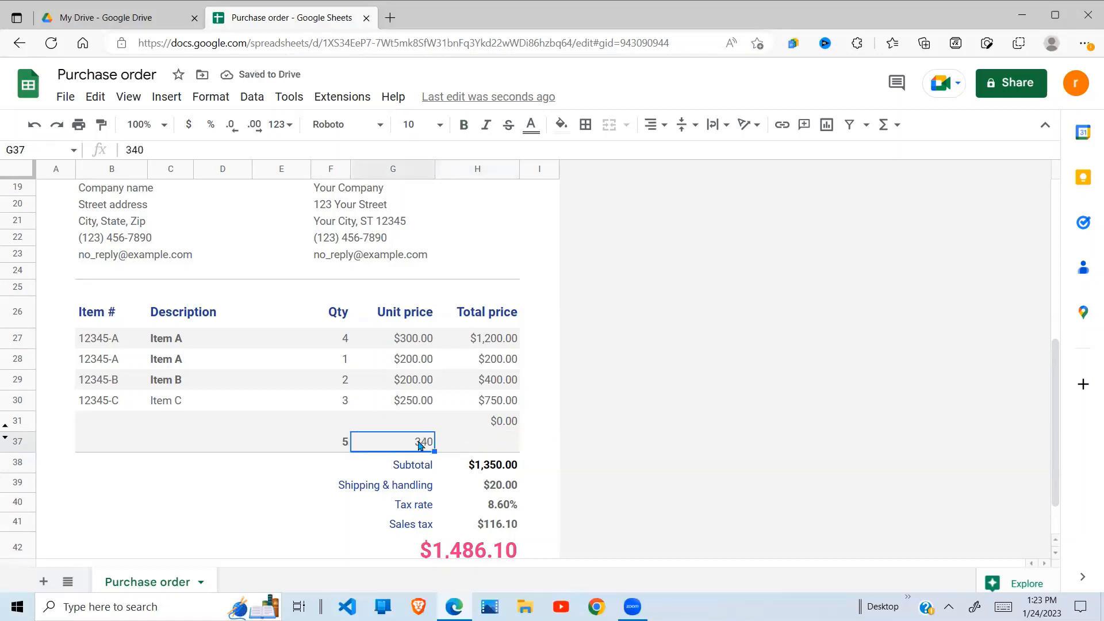
text(30)
Enter 1500 as the total price in the row directly above the Subtotal
click(476, 446)
text(1500)
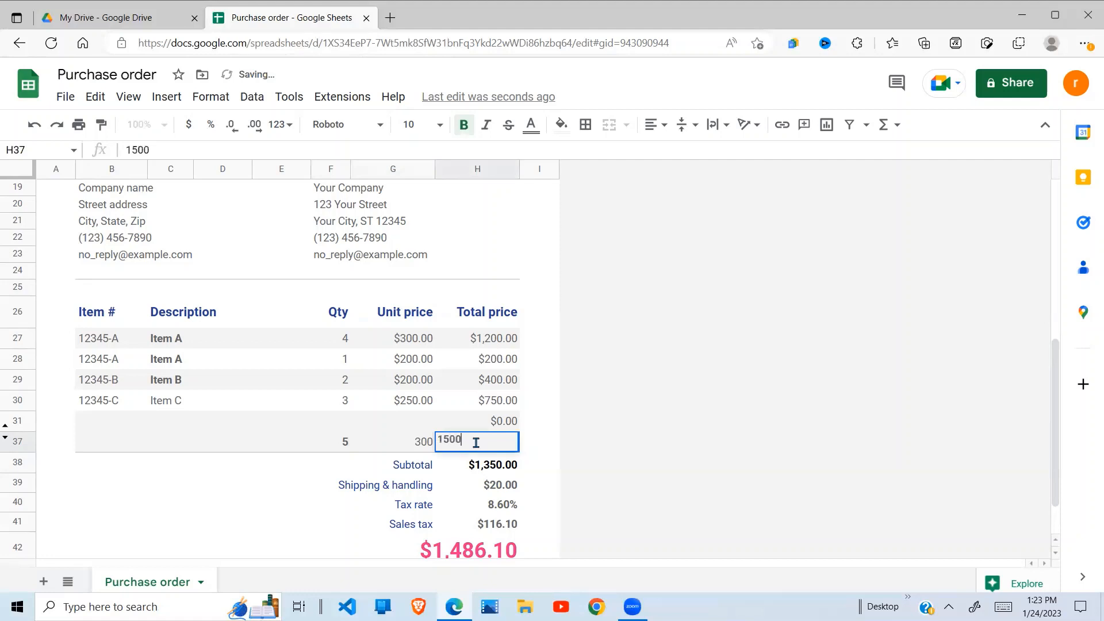
key(Return)
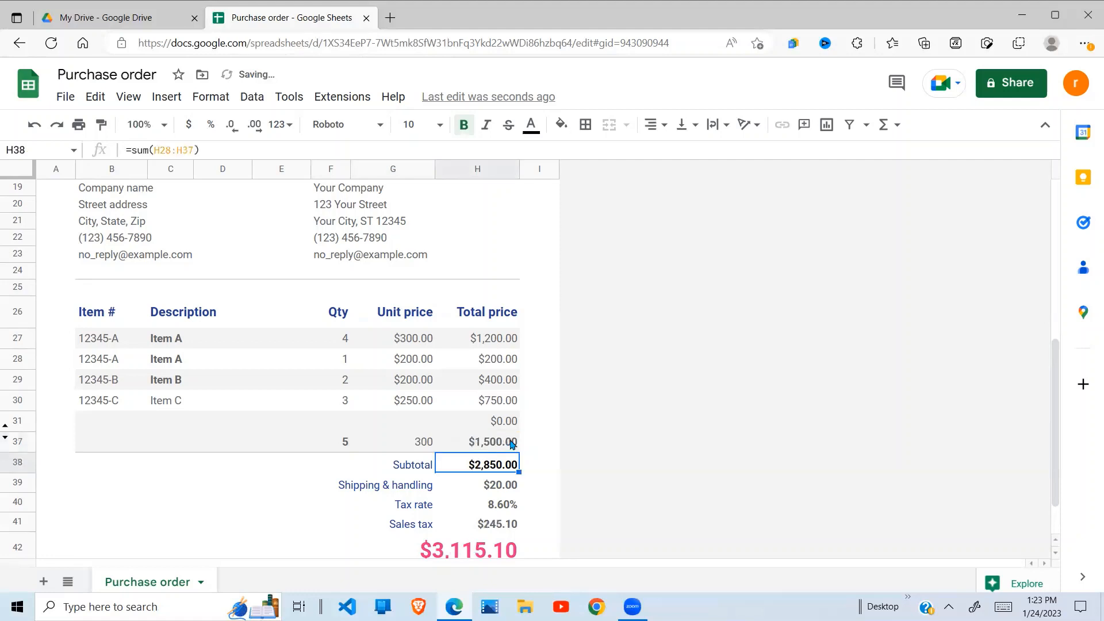
Examine the subtotal formula's range and compare the contents of the first, Item B and last item rows' total price cells
click(484, 446)
click(498, 469)
double_click(497, 469)
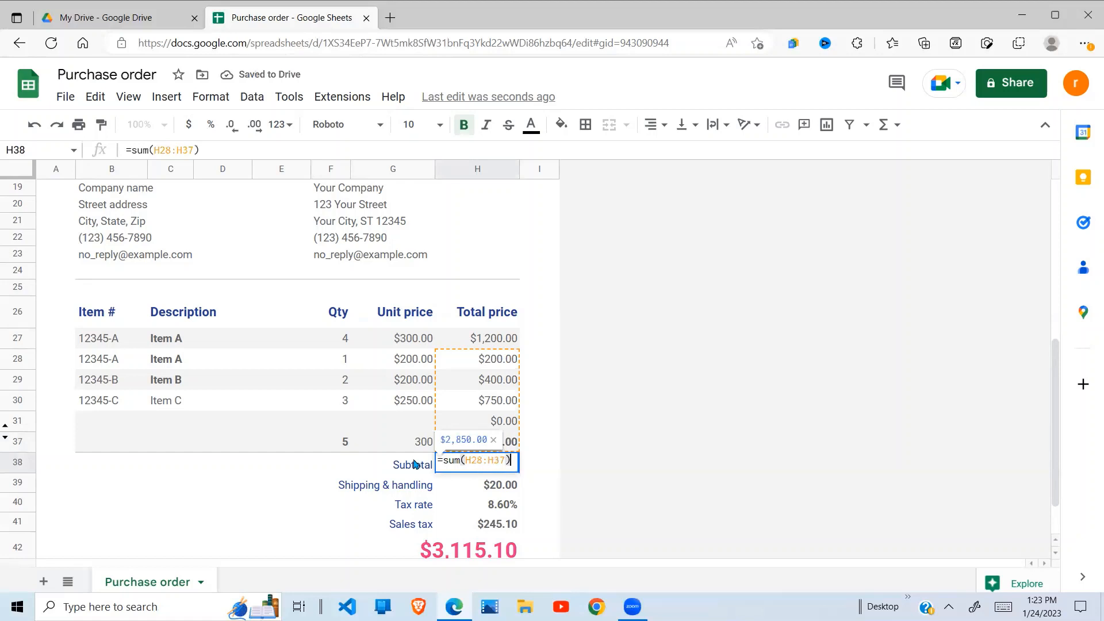
click(398, 437)
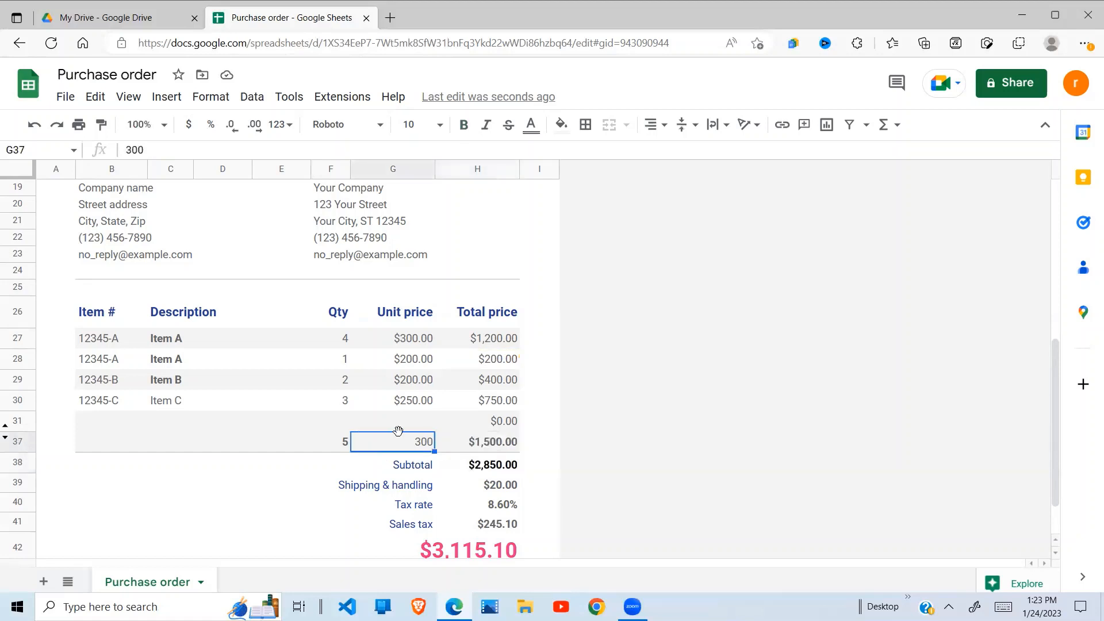
click(475, 342)
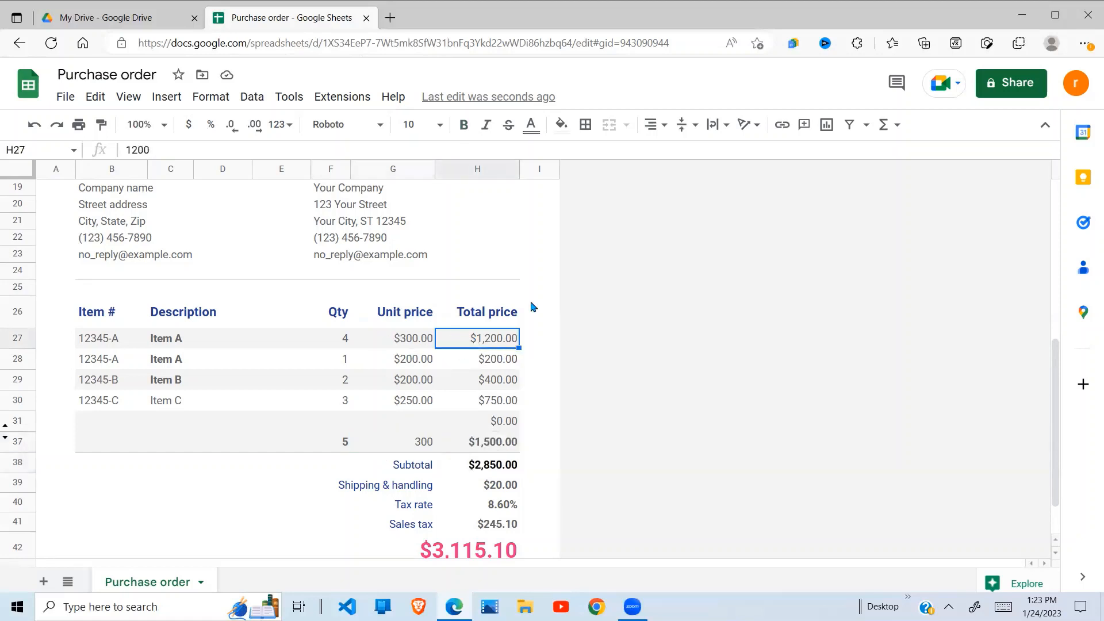
click(381, 343)
click(349, 383)
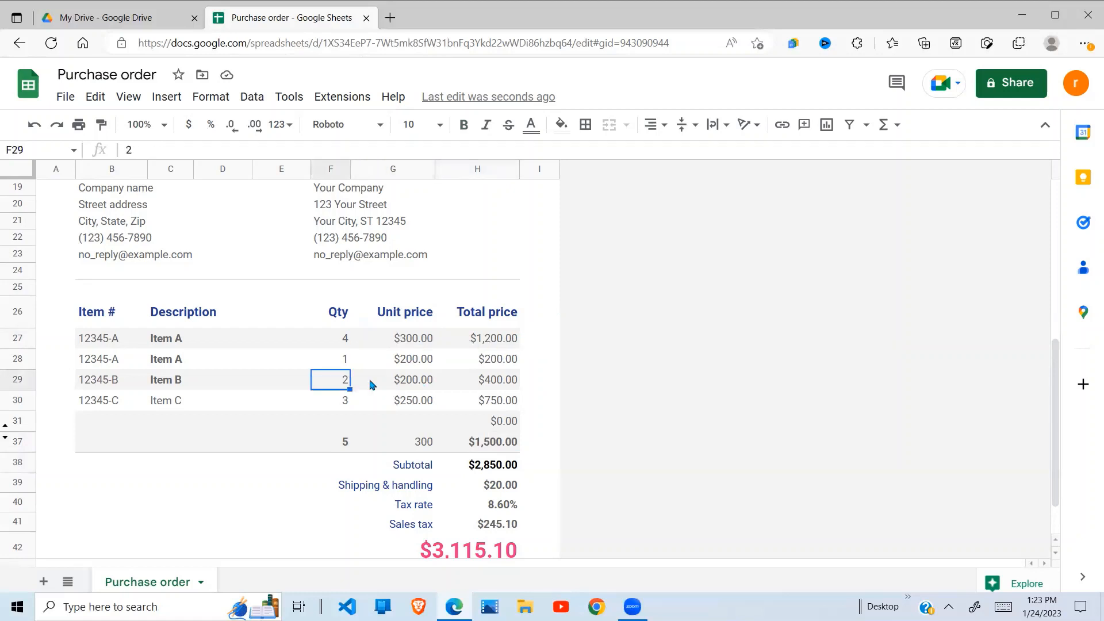
click(419, 384)
click(489, 381)
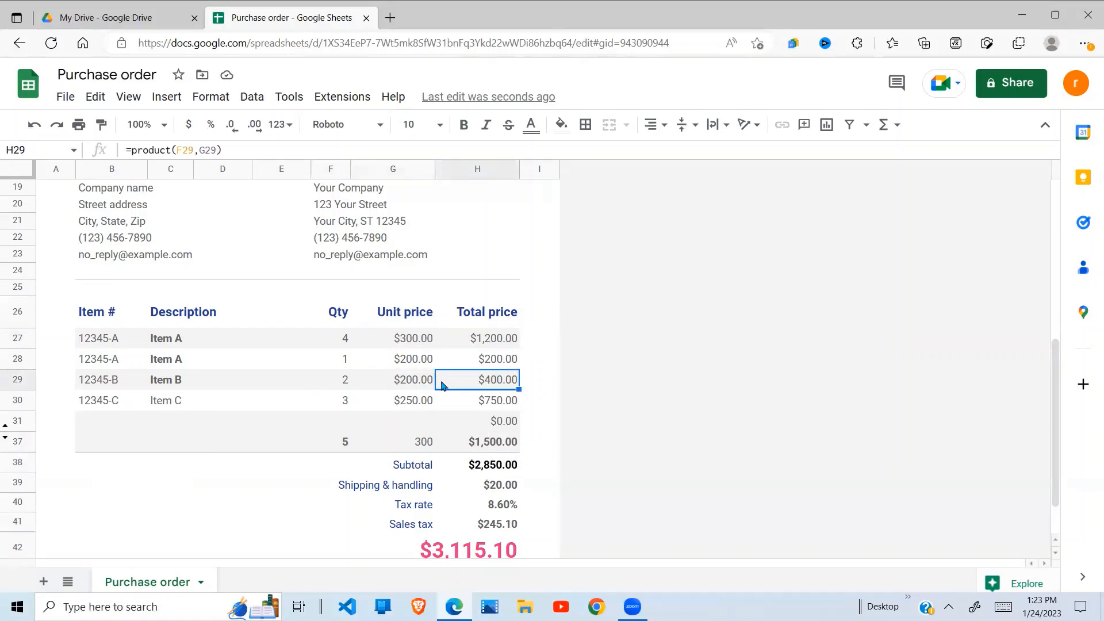
click(419, 387)
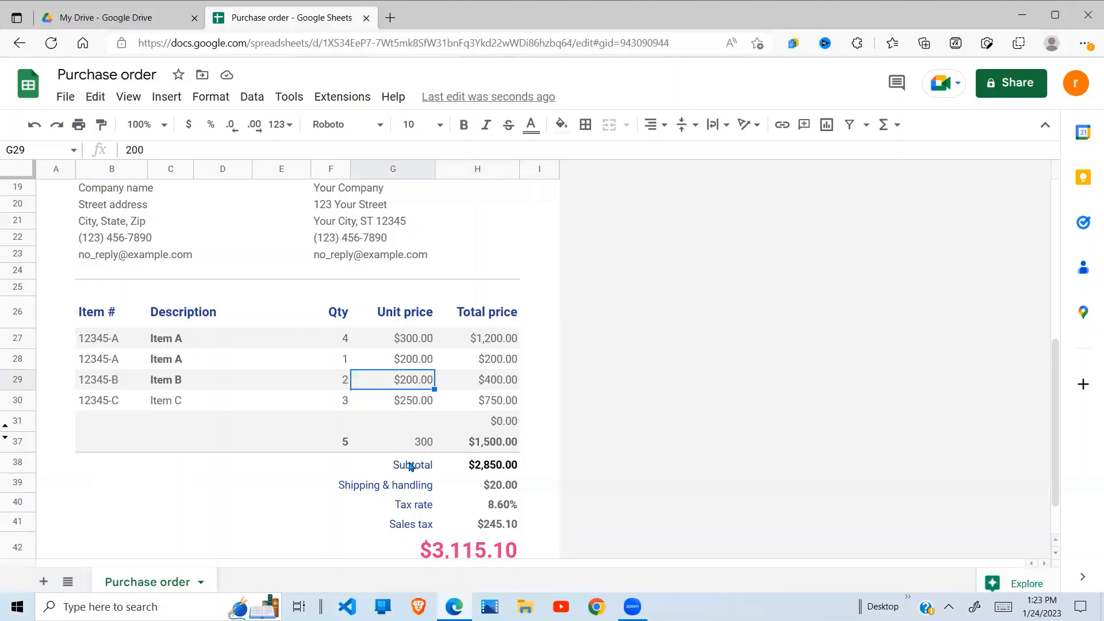
click(489, 447)
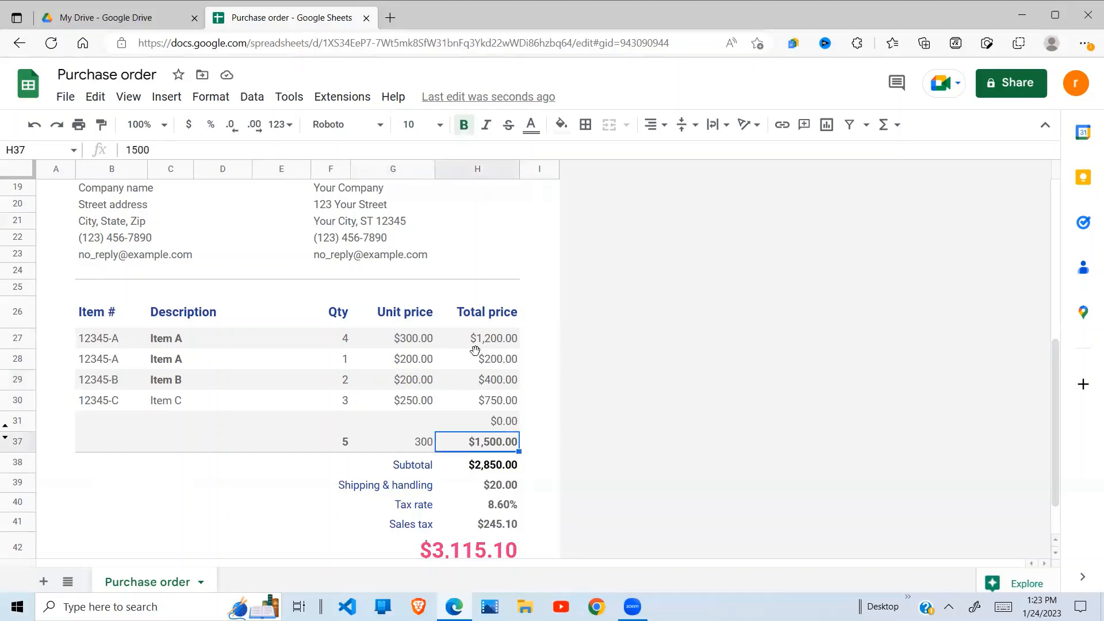
click(474, 354)
click(430, 339)
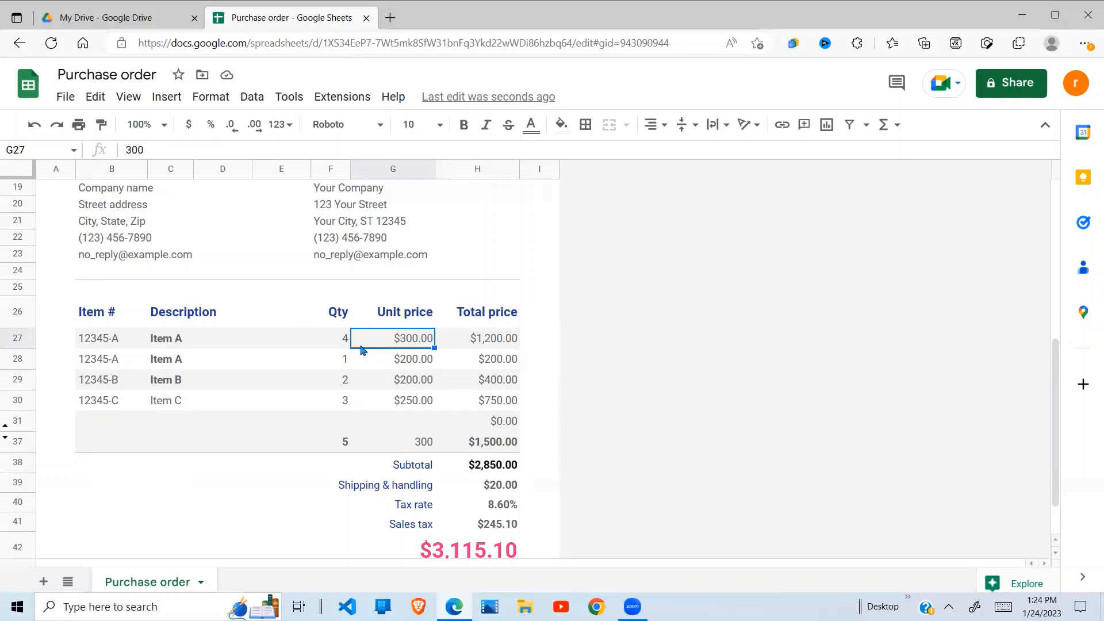
click(461, 335)
key(Up)
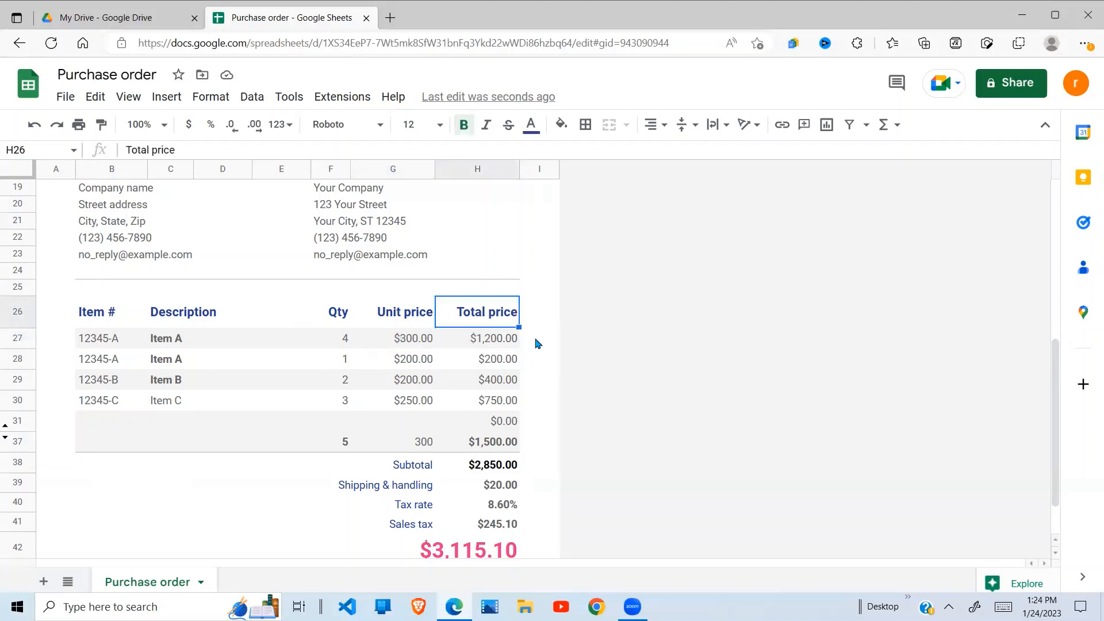
Insert one blank column directly after the Total price column and widen it slightly
click(539, 345)
right_click(539, 171)
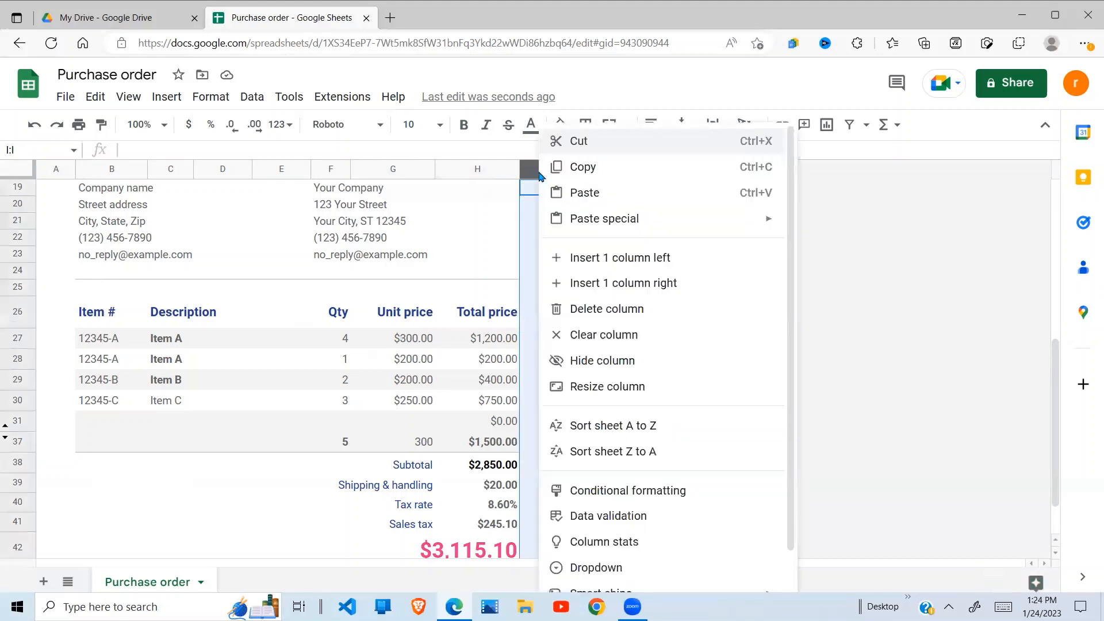
click(620, 259)
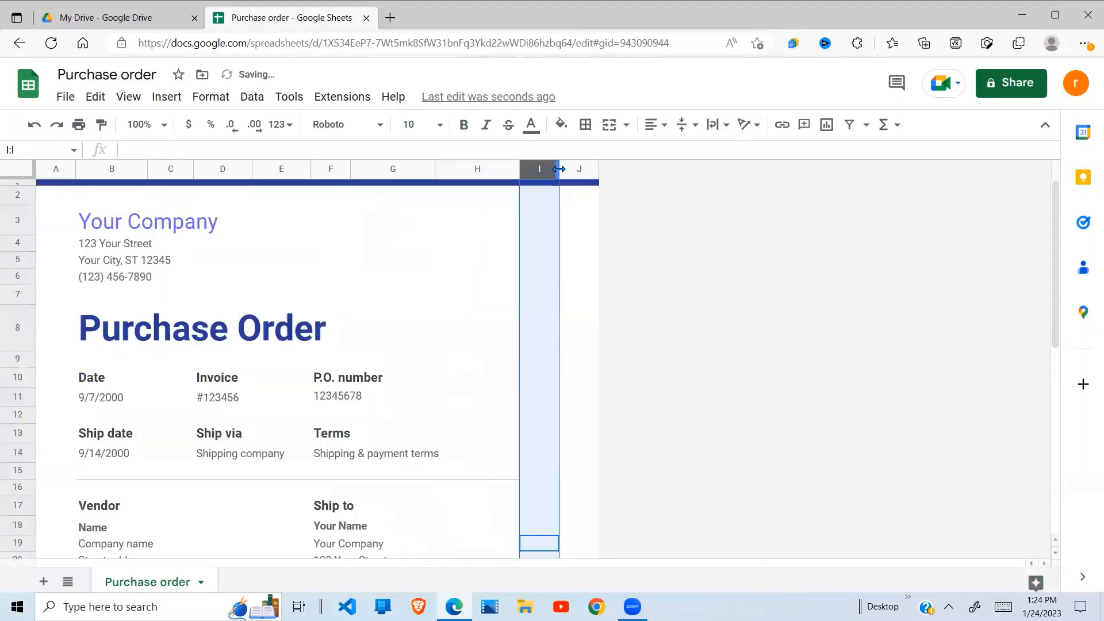
drag(559, 168, 588, 169)
click(621, 168)
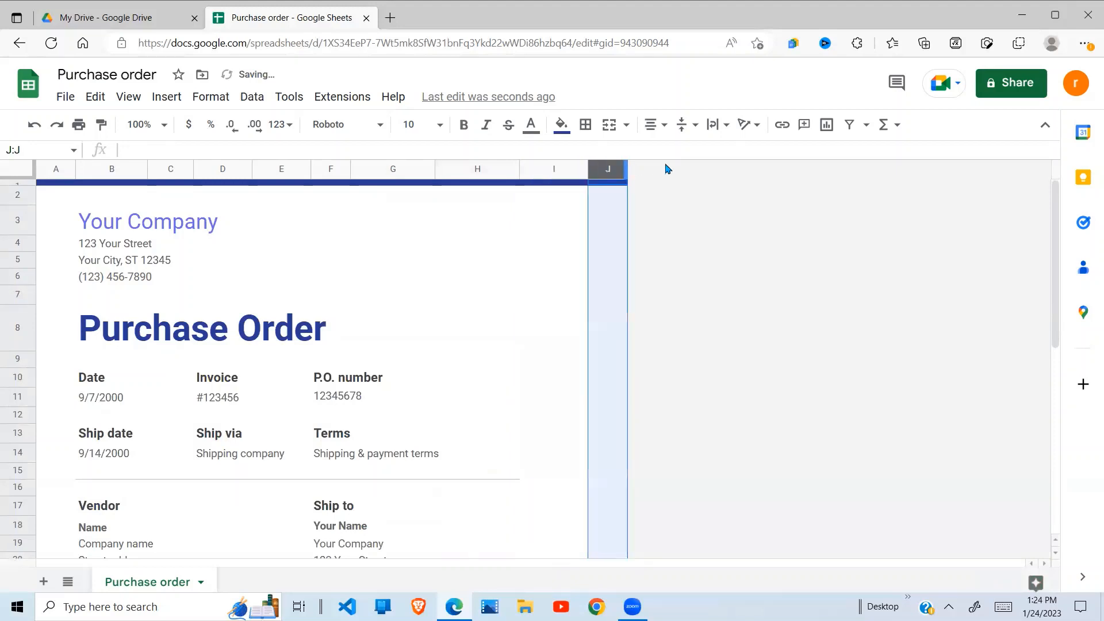
Enter the formula =(F27:F37)*(G27:G37) in cell I27 beside the first item's total price, and decline the suggested autofill
click(523, 470)
key(Down)
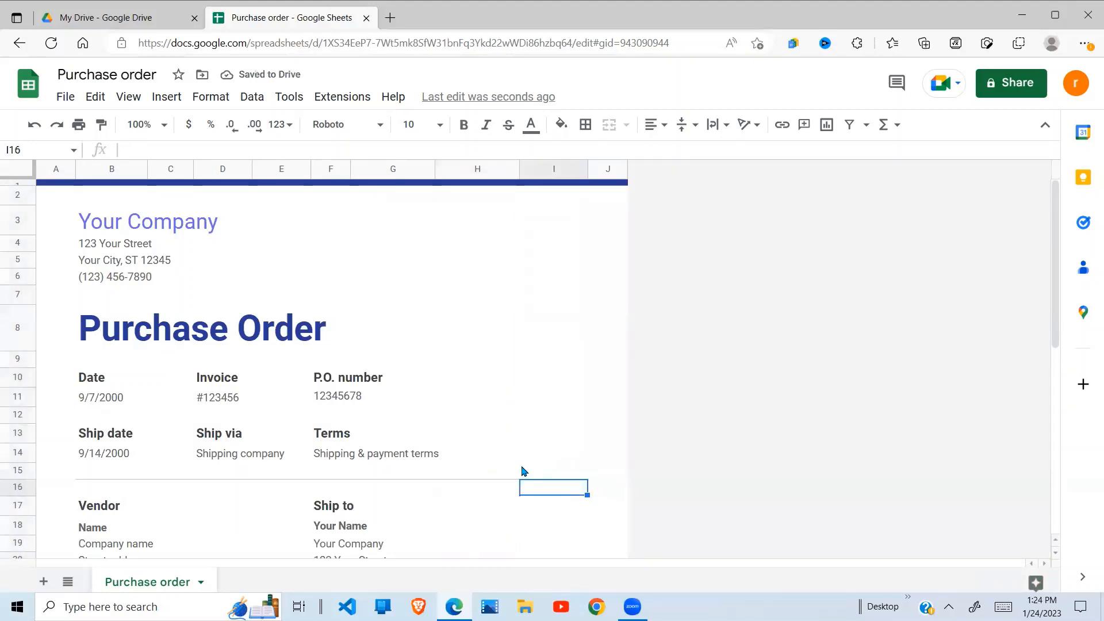
key(Down)
key(Down)
key(Down)
key(Down)
key(Down)
key(Down)
key(Down)
key(Down)
key(Down)
key(Down)
key(Down)
key(Down)
key(Down)
key(Down)
key(Down)
key(Down)
key(Down)
key(Down)
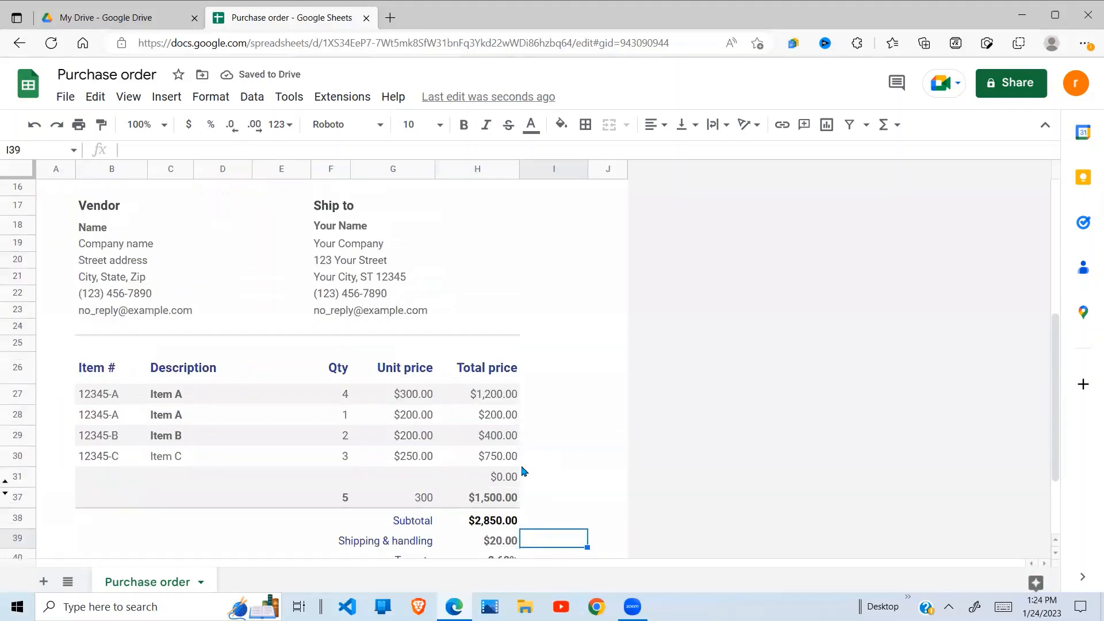
key(Down)
key(Down)
key(Down)
key(Down)
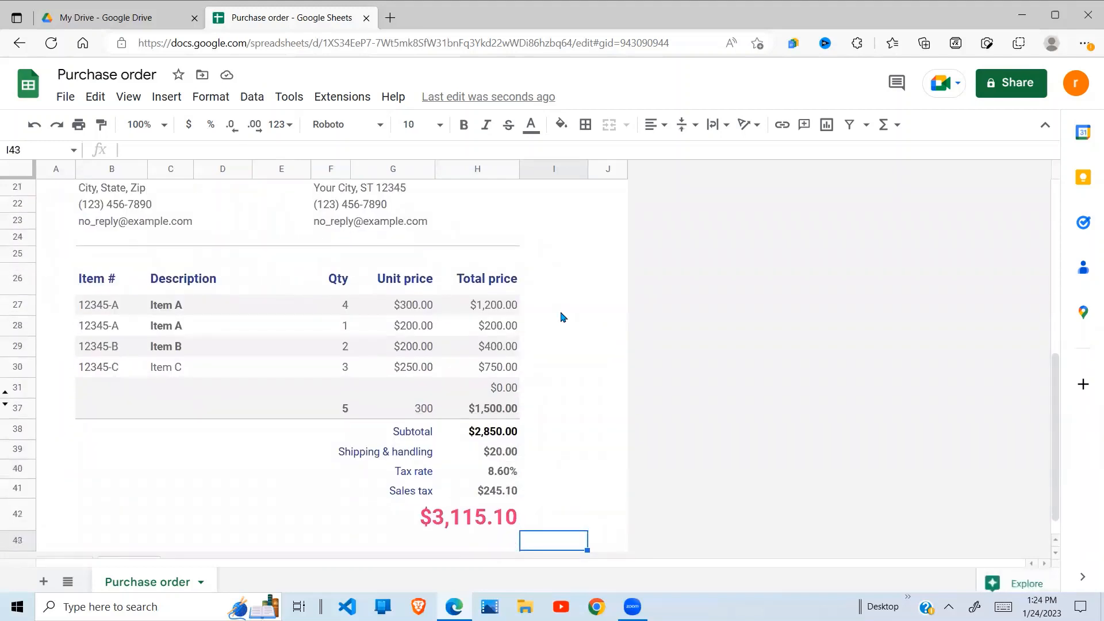
click(561, 312)
text(=)
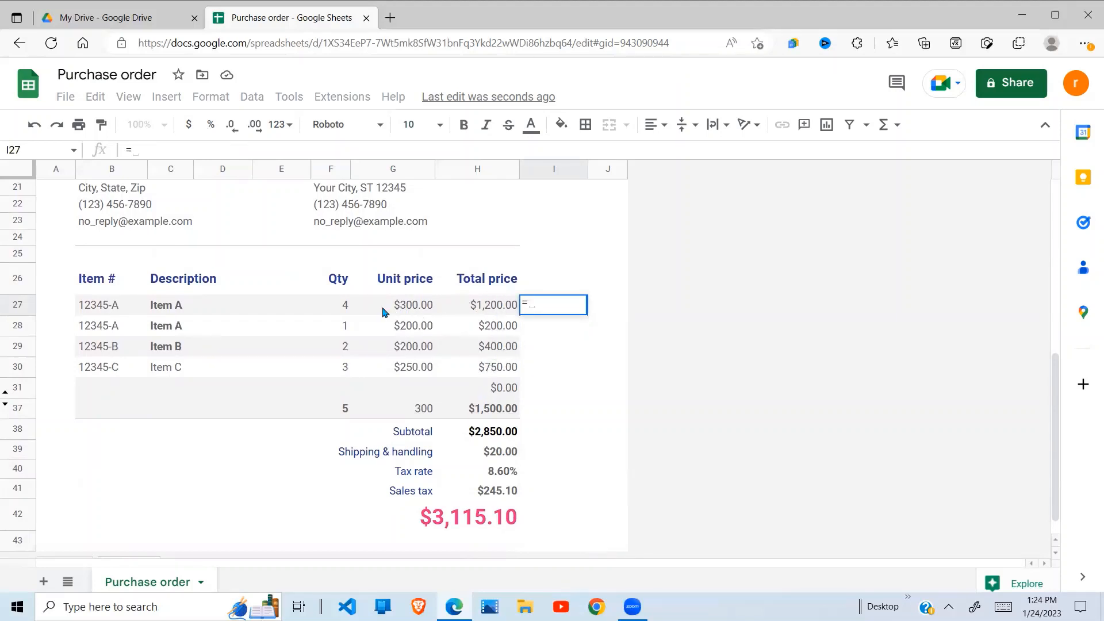
drag(350, 305, 348, 409)
text())
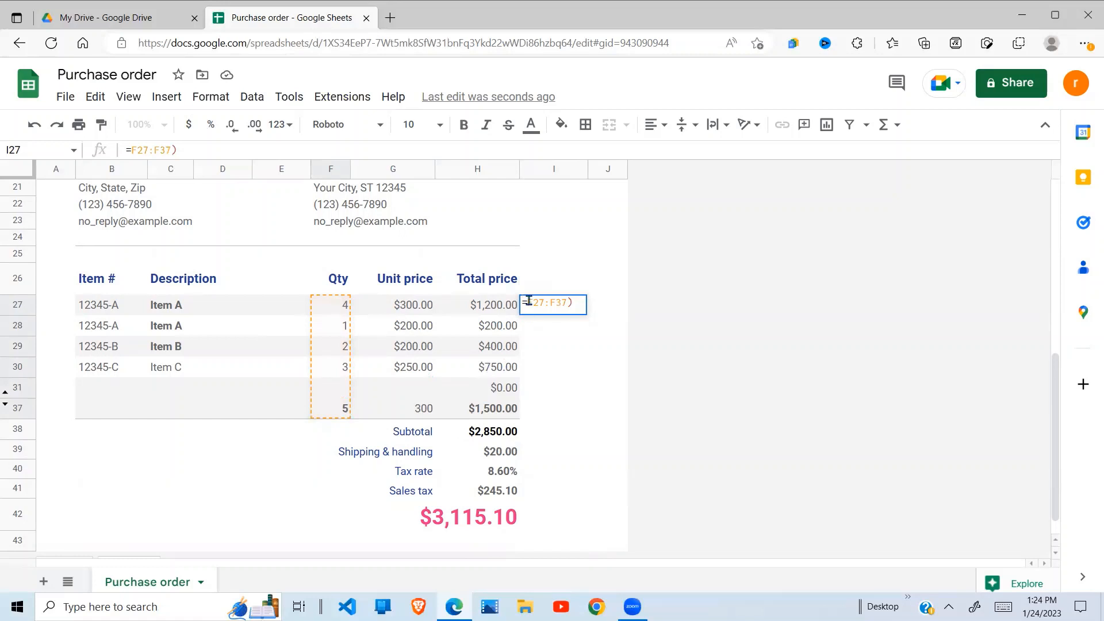
click(528, 304)
text(()
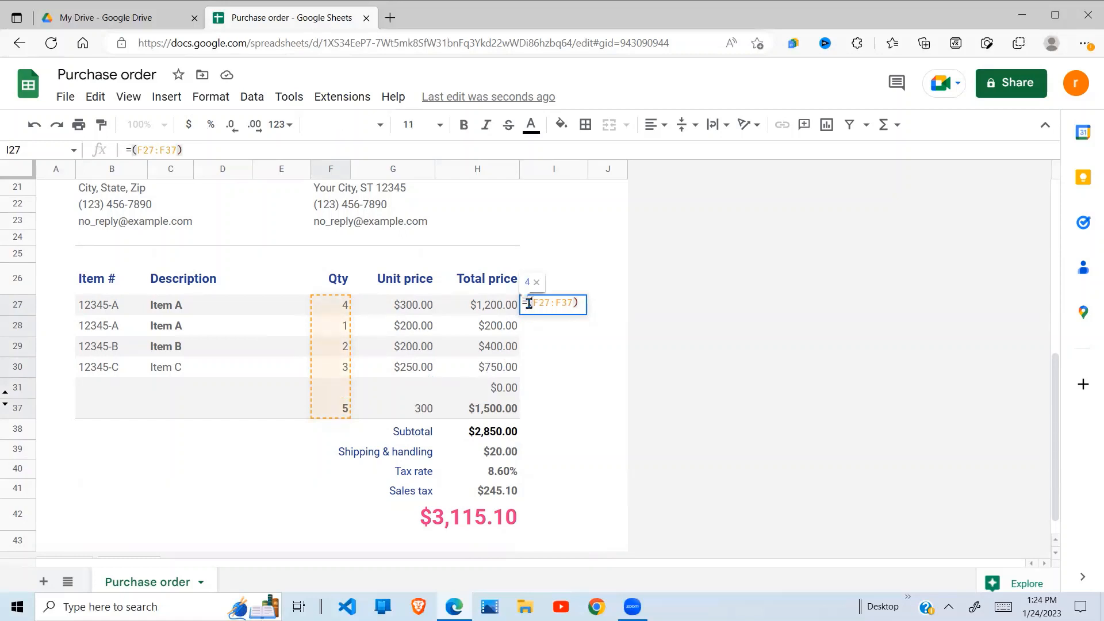
click(578, 303)
text(*)
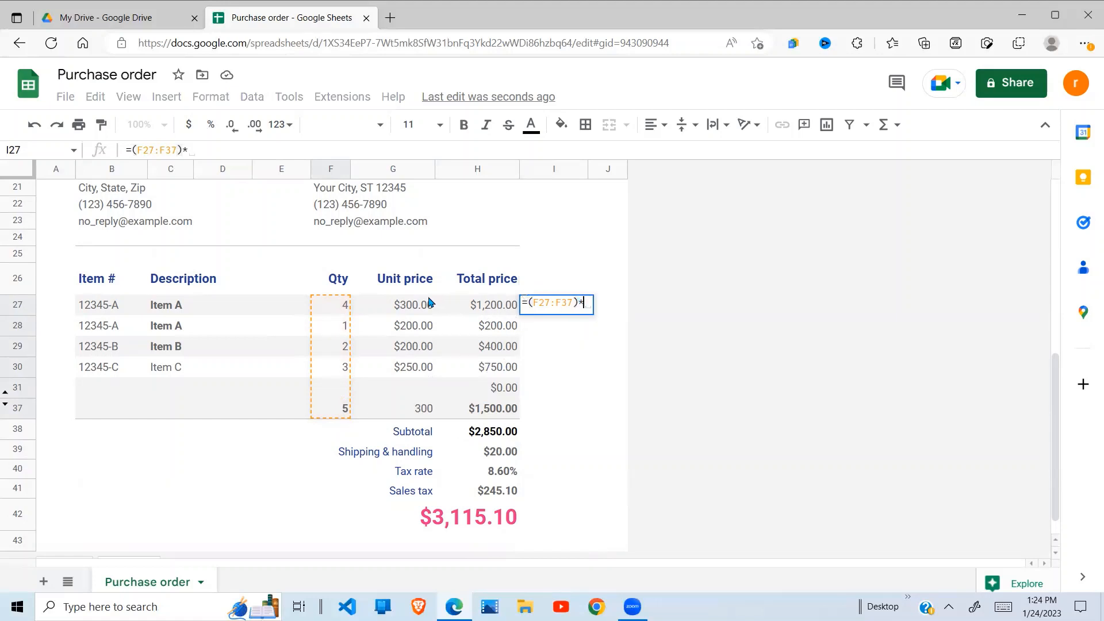
drag(434, 303, 433, 416)
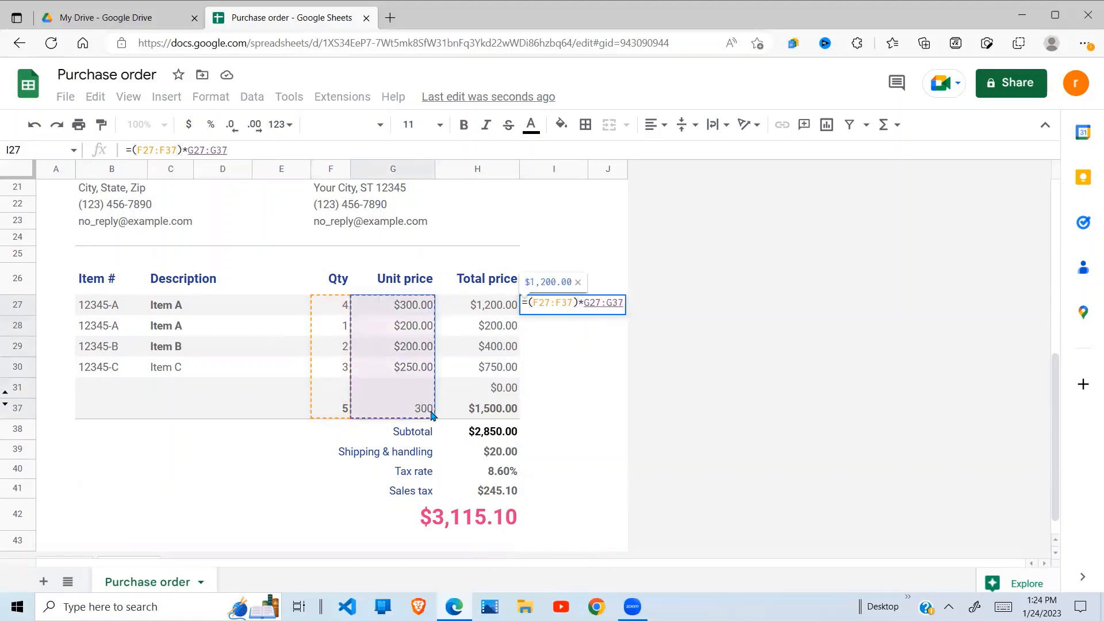
text())
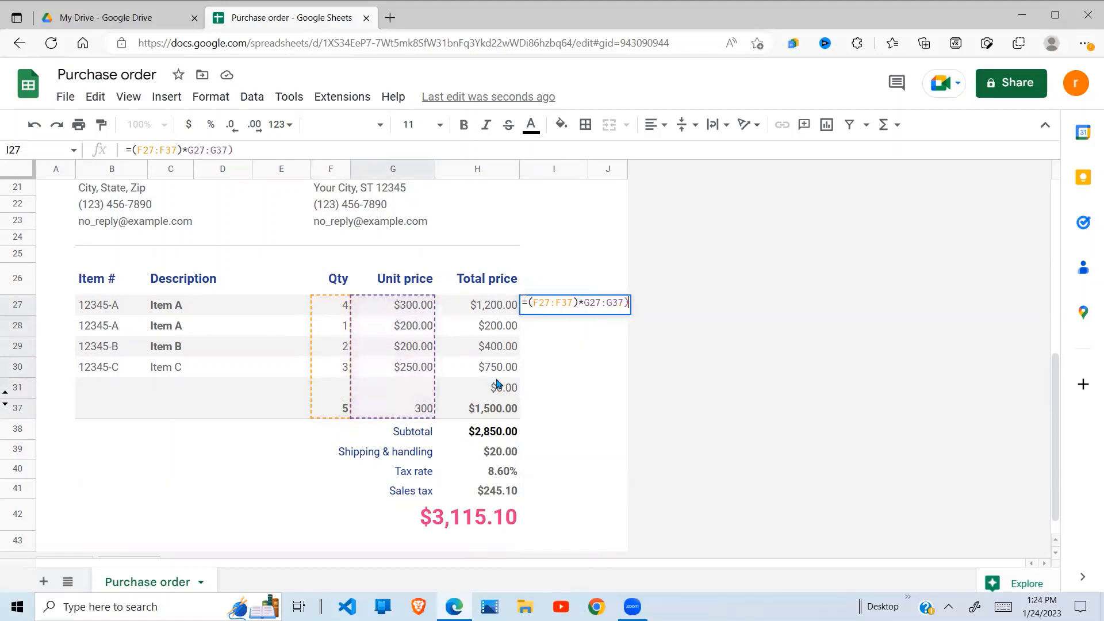
click(585, 303)
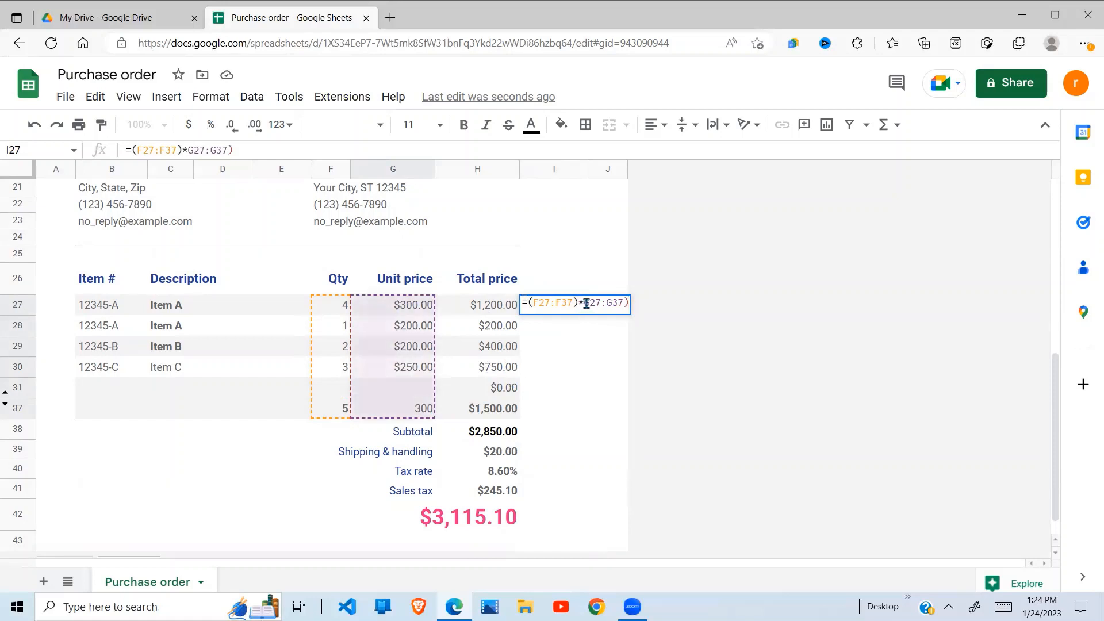
text(()
key(Return)
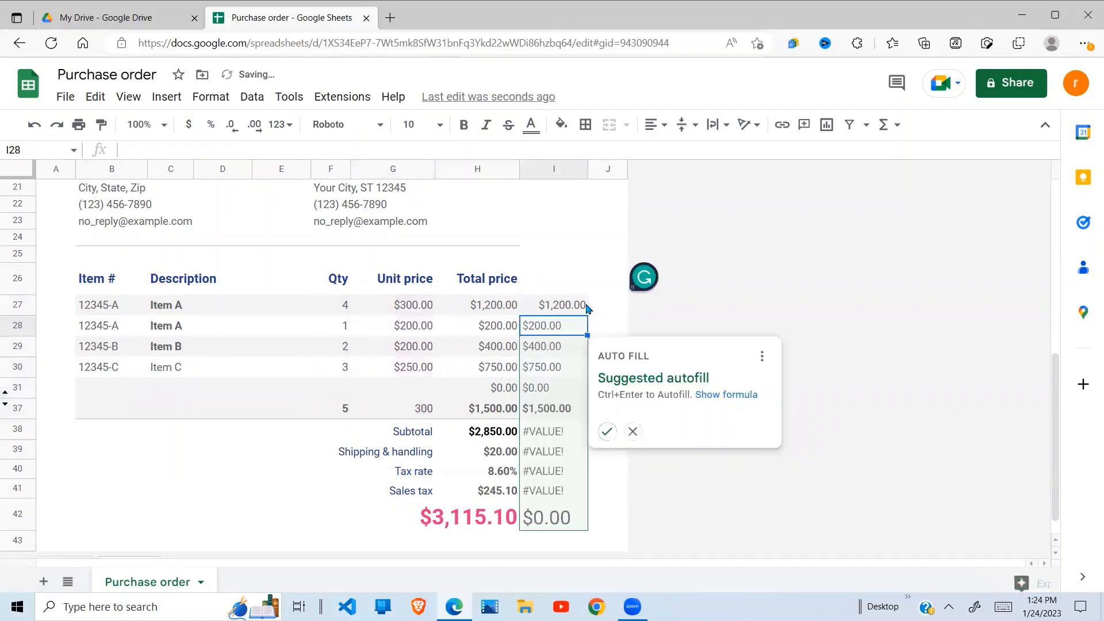
click(633, 432)
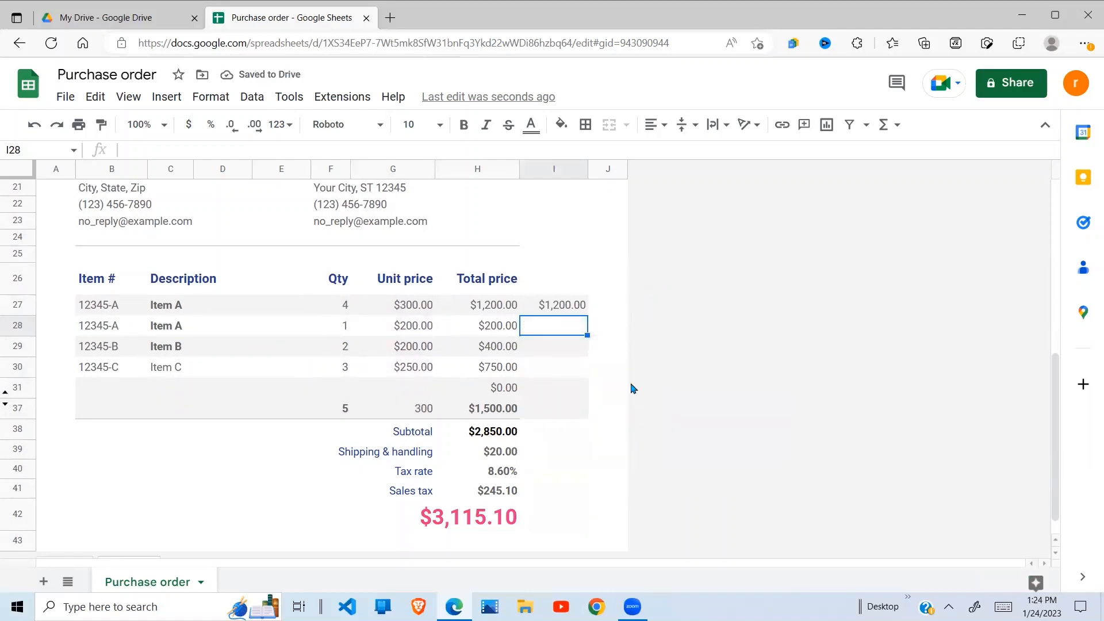
Convert the formula in I27 to =ArrayFormula((F27:F37)*(G27:G37)) and check the last item row of that column
click(570, 305)
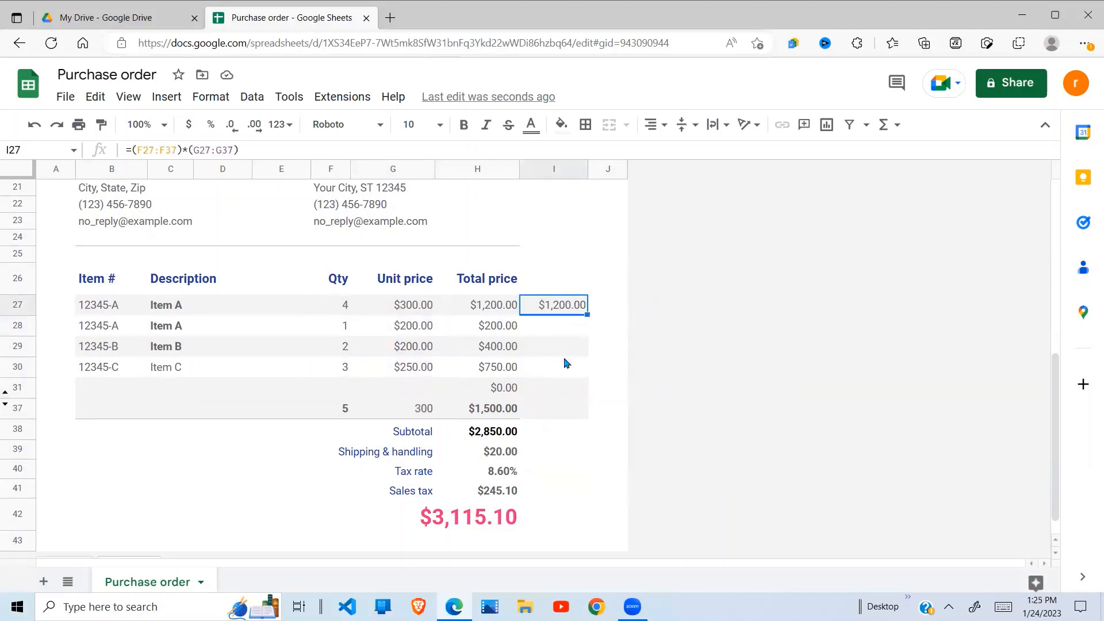
click(569, 348)
click(581, 309)
drag(259, 152, 133, 151)
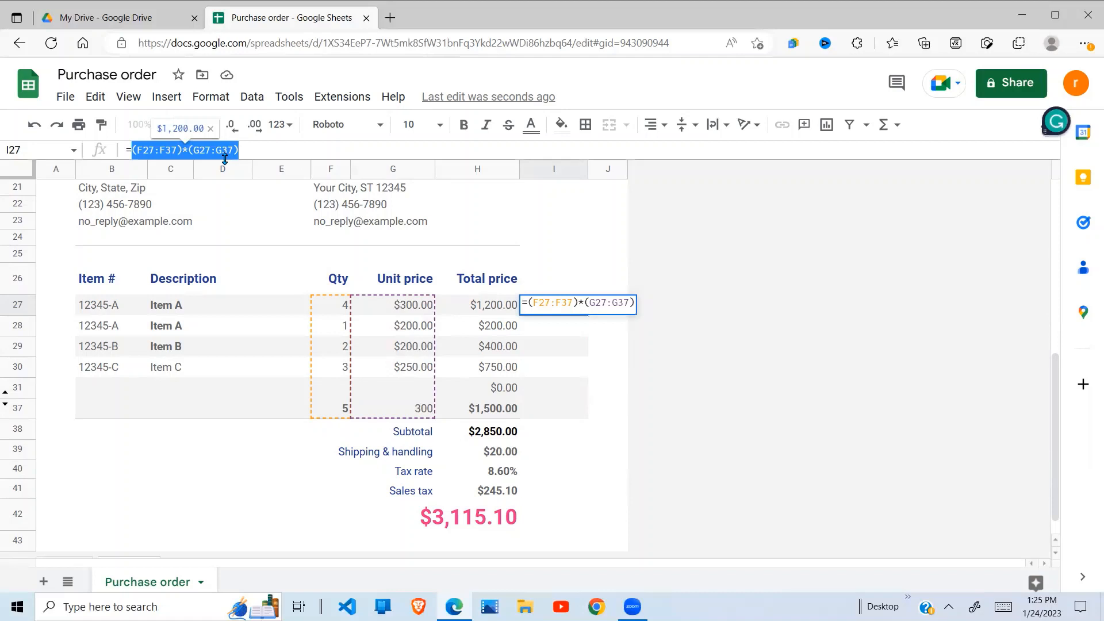
key(ctrl+shift+Return)
key(Return)
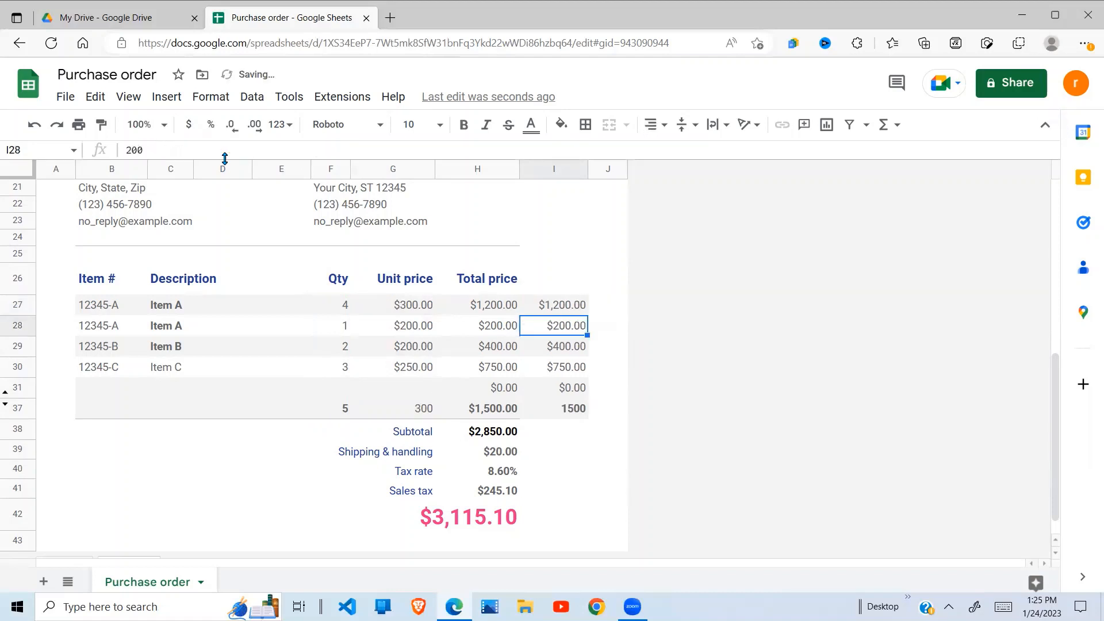
click(577, 409)
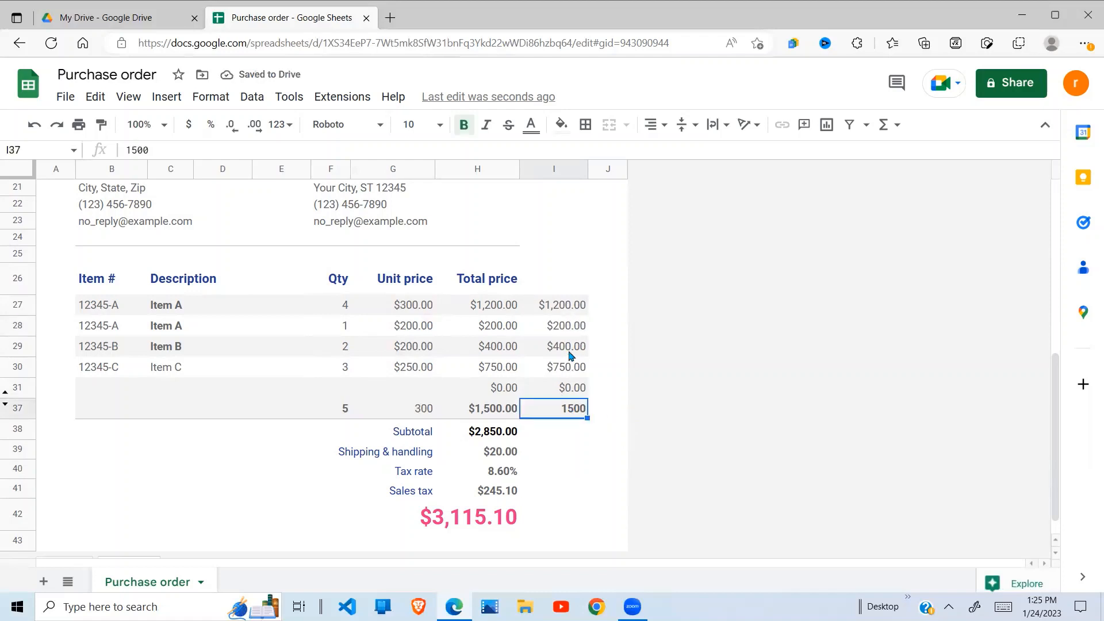
Clear the array formula from I27, put 12345-A in the cell, and undo these changes
click(569, 315)
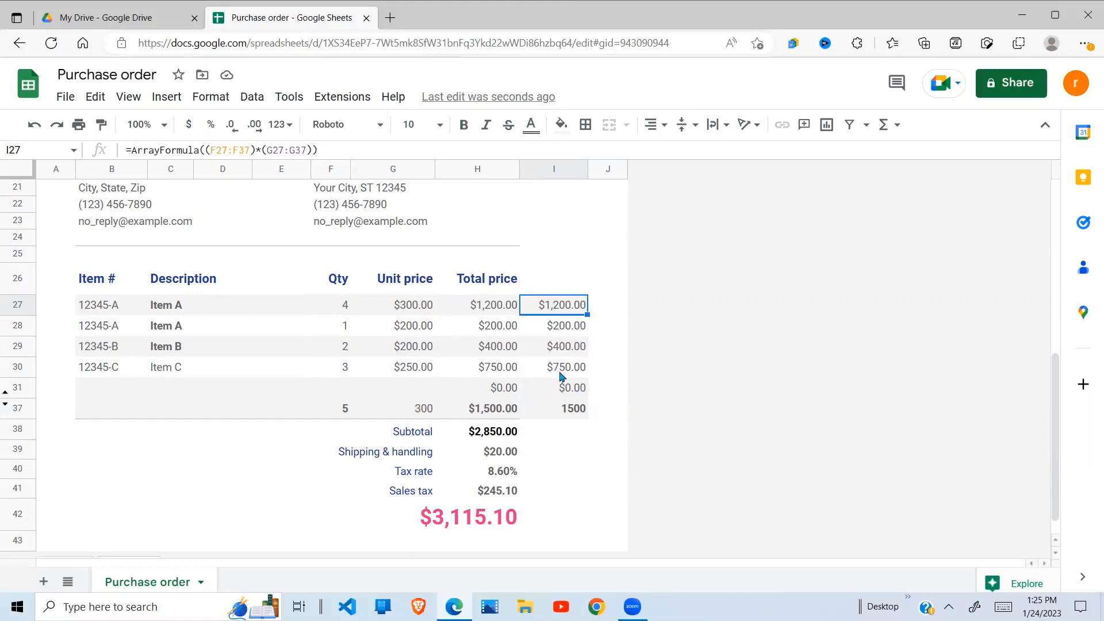
key(Delete)
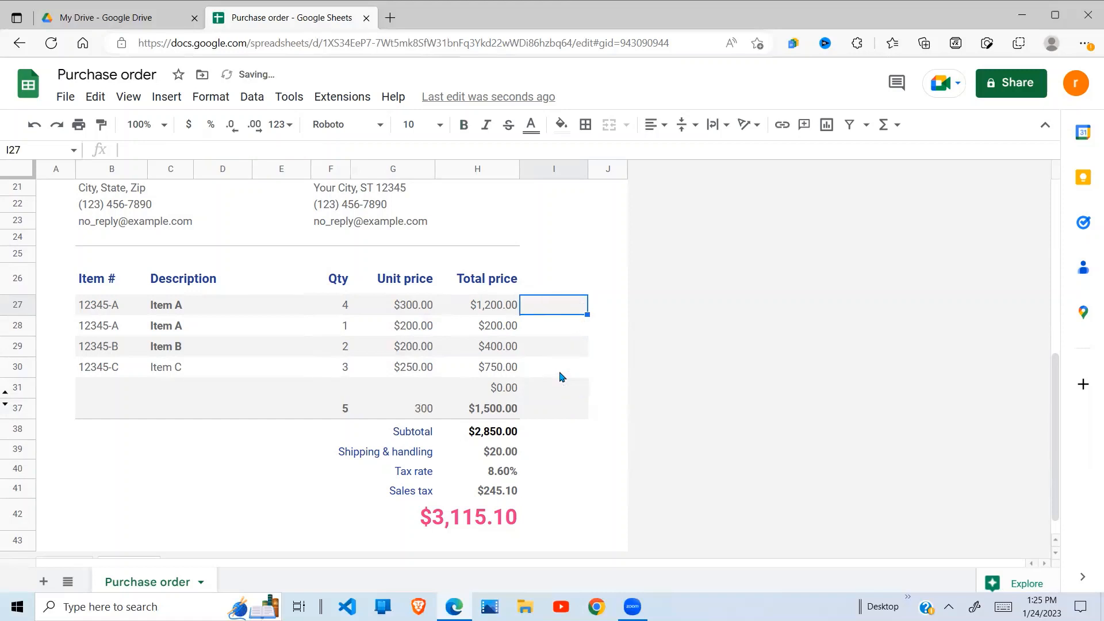
text(12345-A)
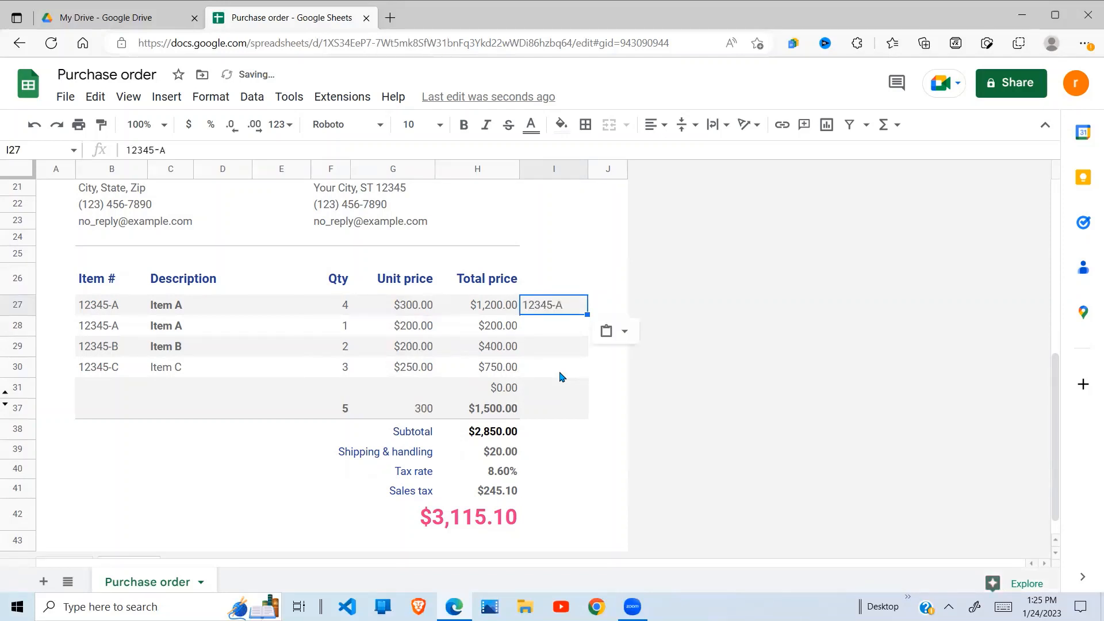
key(Delete)
key(ctrl+z)
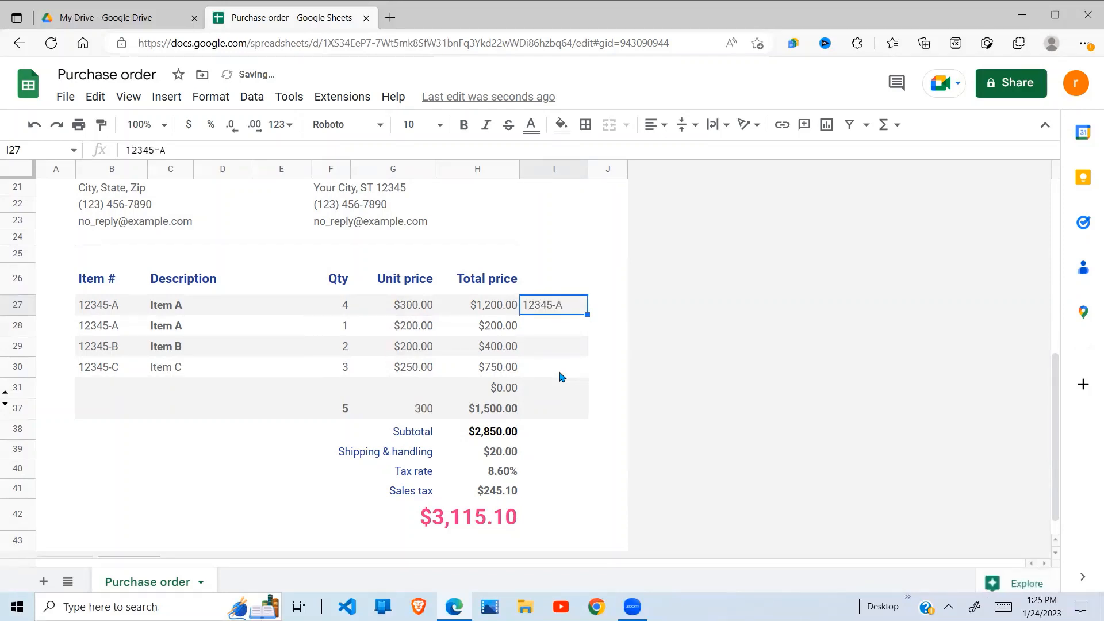
key(ctrl+z)
key(ctrl+z)
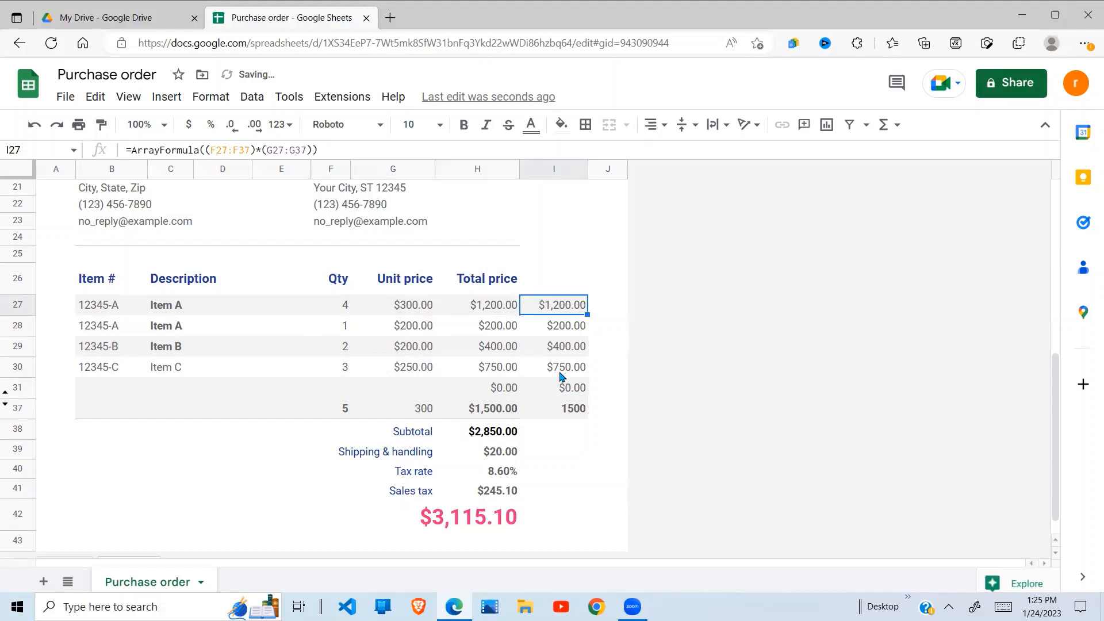
Compare the array formula in I27 with the contents of I31, the Total price header and the first item's total price
click(562, 388)
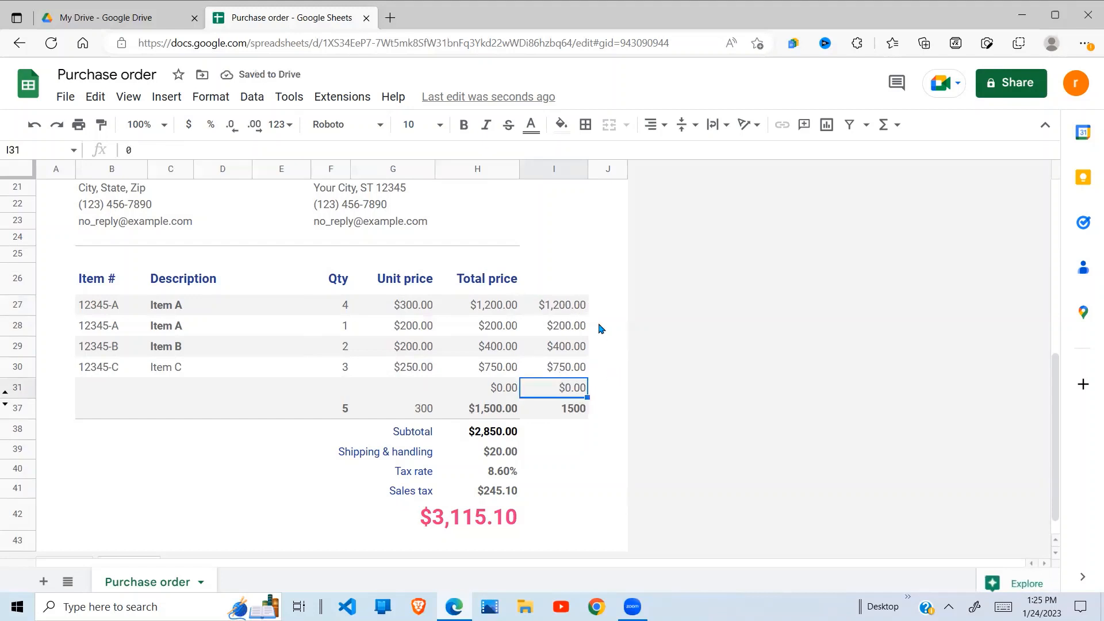
click(564, 306)
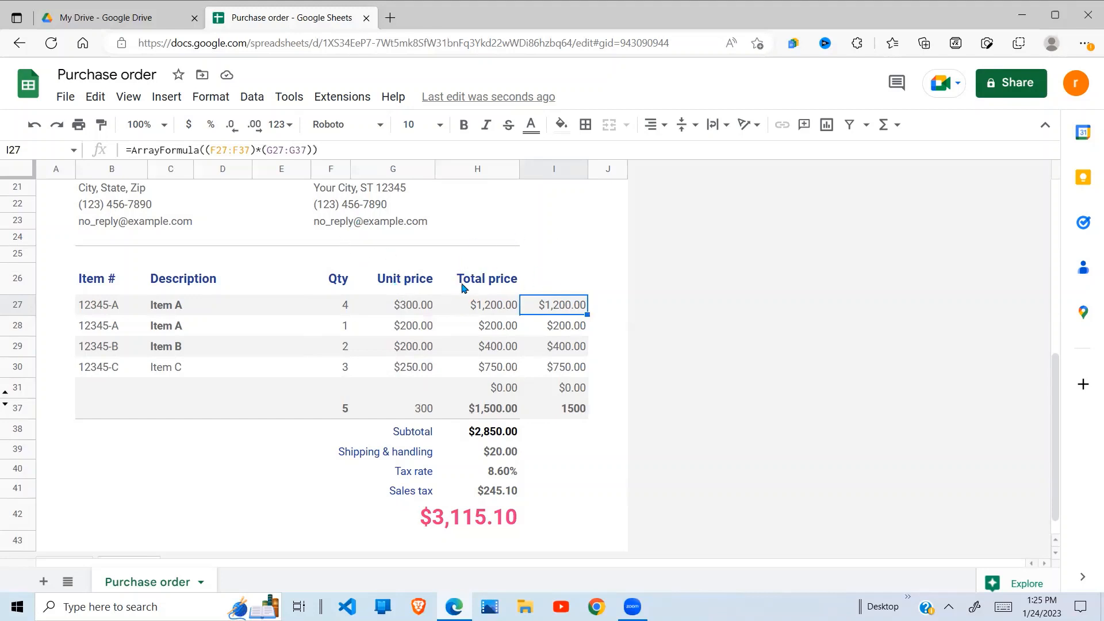
click(483, 285)
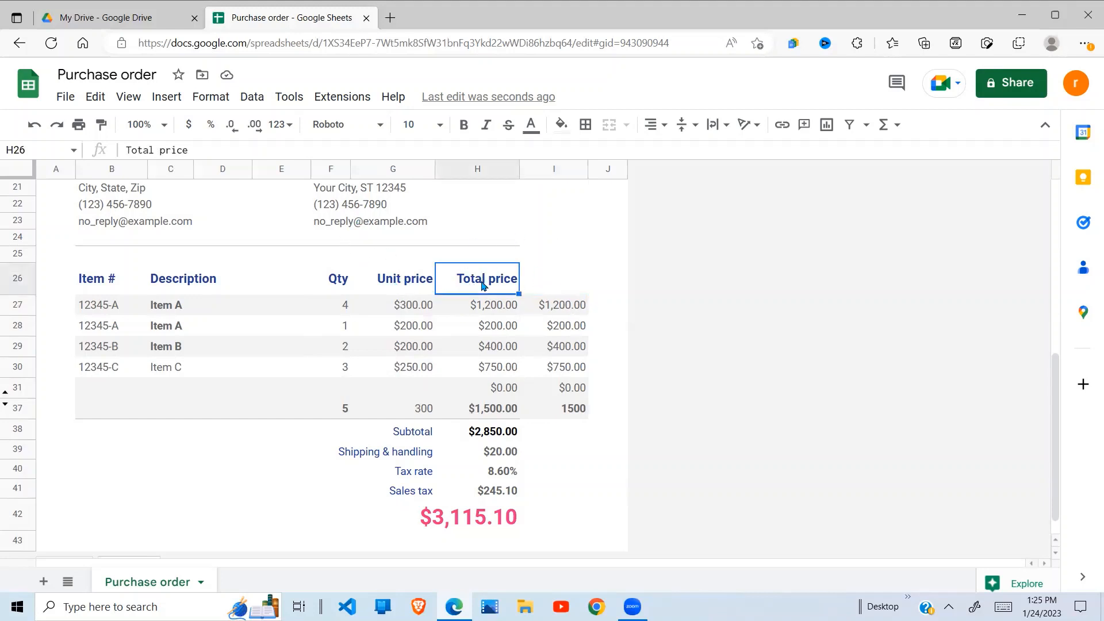
click(556, 311)
click(461, 282)
click(512, 305)
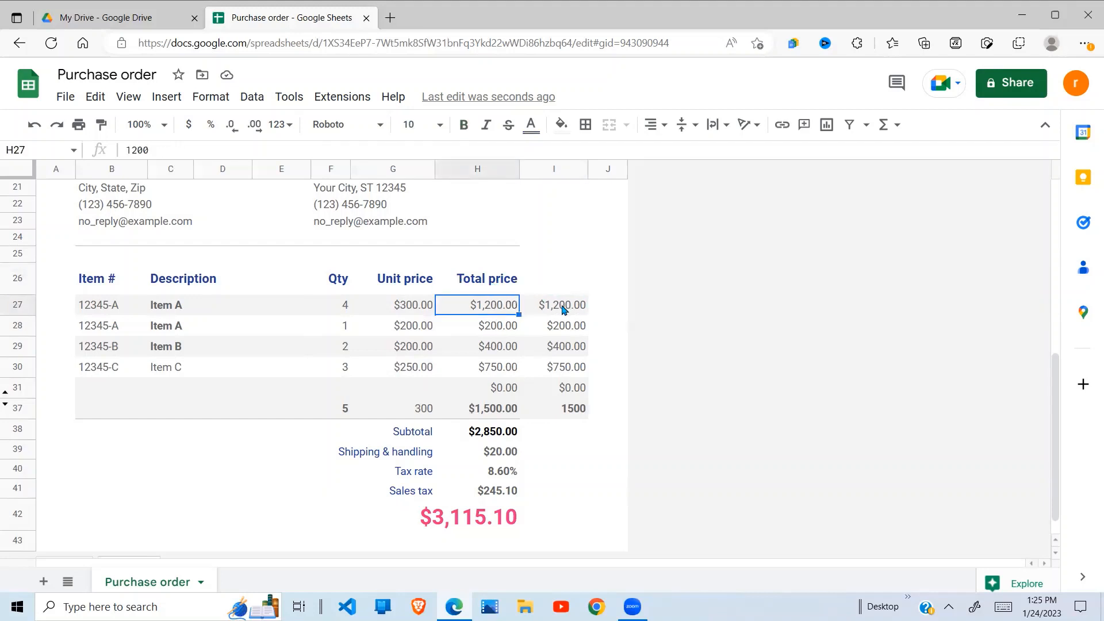
click(490, 289)
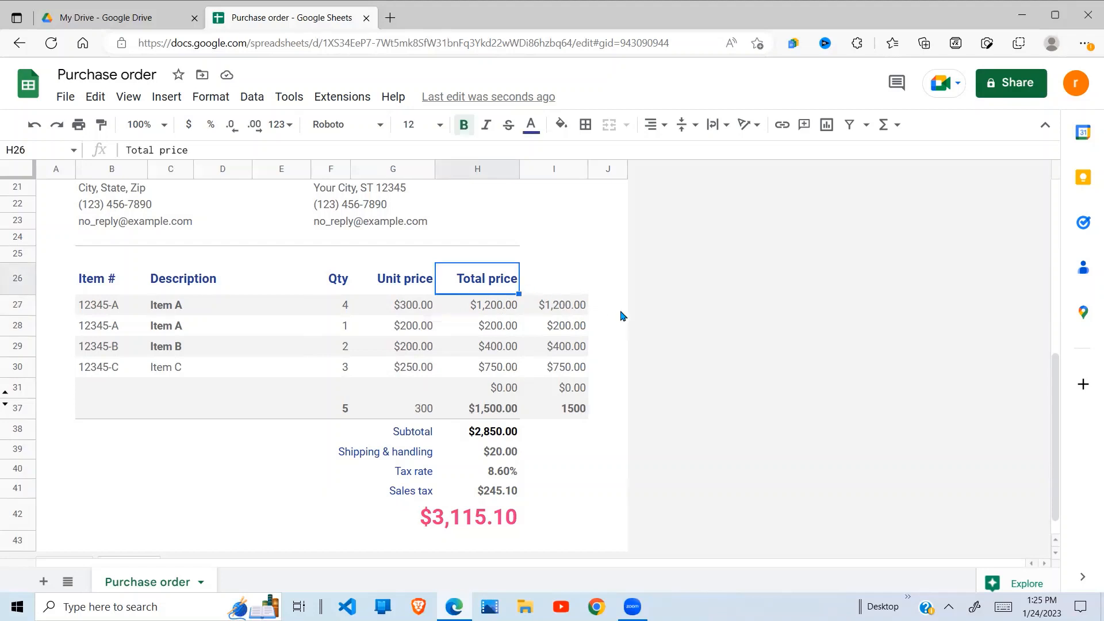
Insert two blank columns directly after the array formula column
click(621, 310)
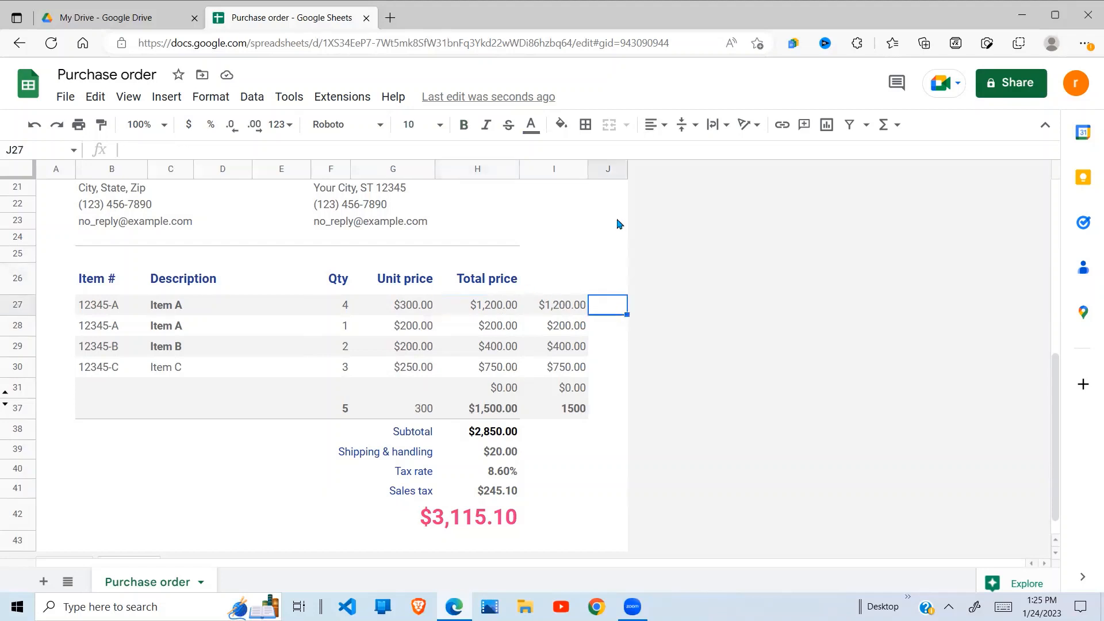
click(610, 170)
right_click(610, 170)
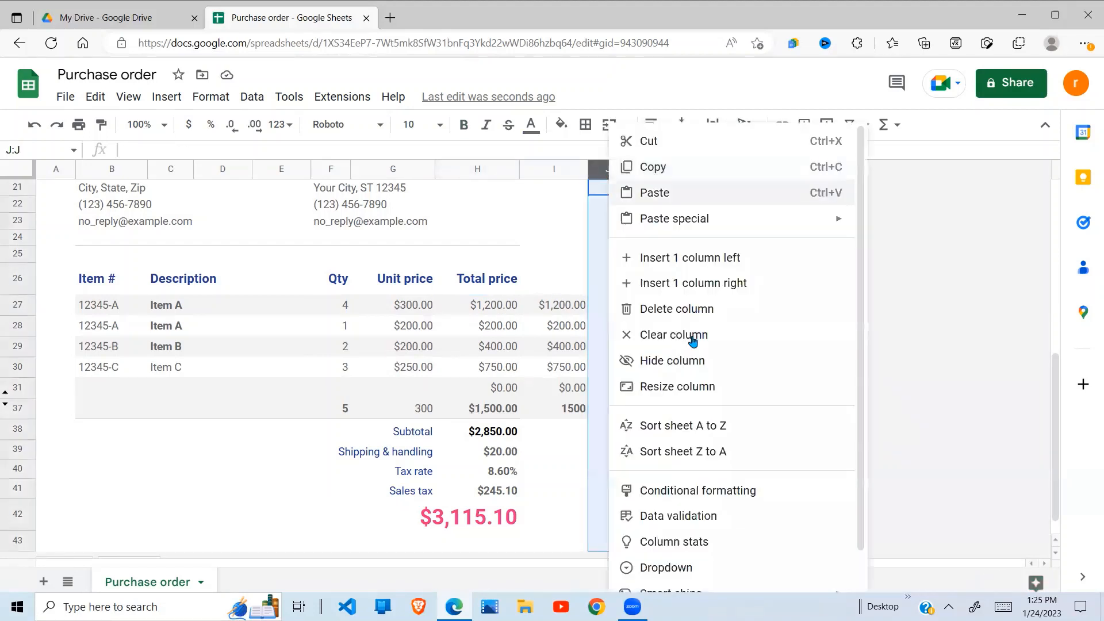
click(697, 260)
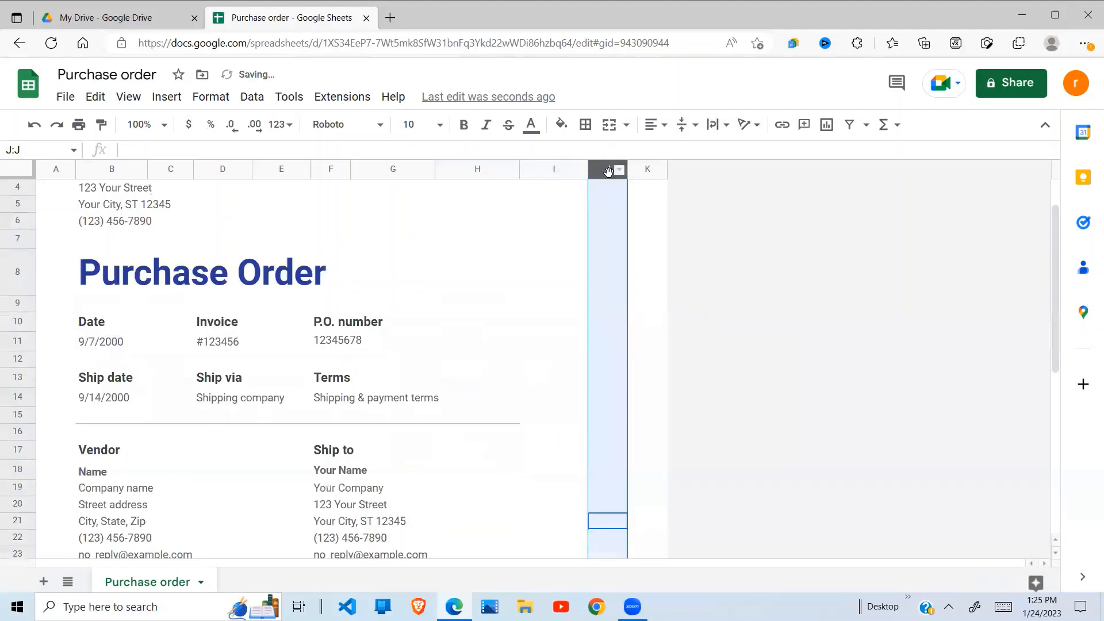
right_click(609, 171)
click(678, 260)
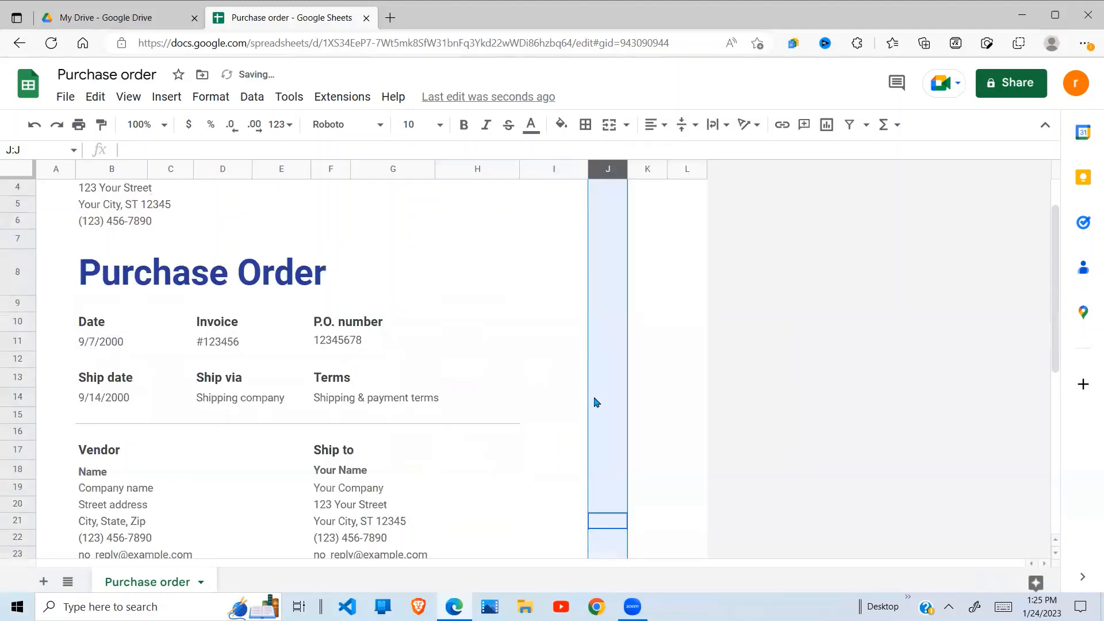
Enter =offset(F26,1,0) in J27, referencing the Qty header, and reject the suggested autofill
click(601, 403)
key(Down)
key(Down)
key(Down)
key(Down)
key(Down)
key(Down)
key(Down)
key(Down)
key(Down)
key(Down)
key(Down)
key(Down)
key(Down)
key(Down)
key(Down)
key(Down)
key(Down)
key(Down)
key(Down)
key(Down)
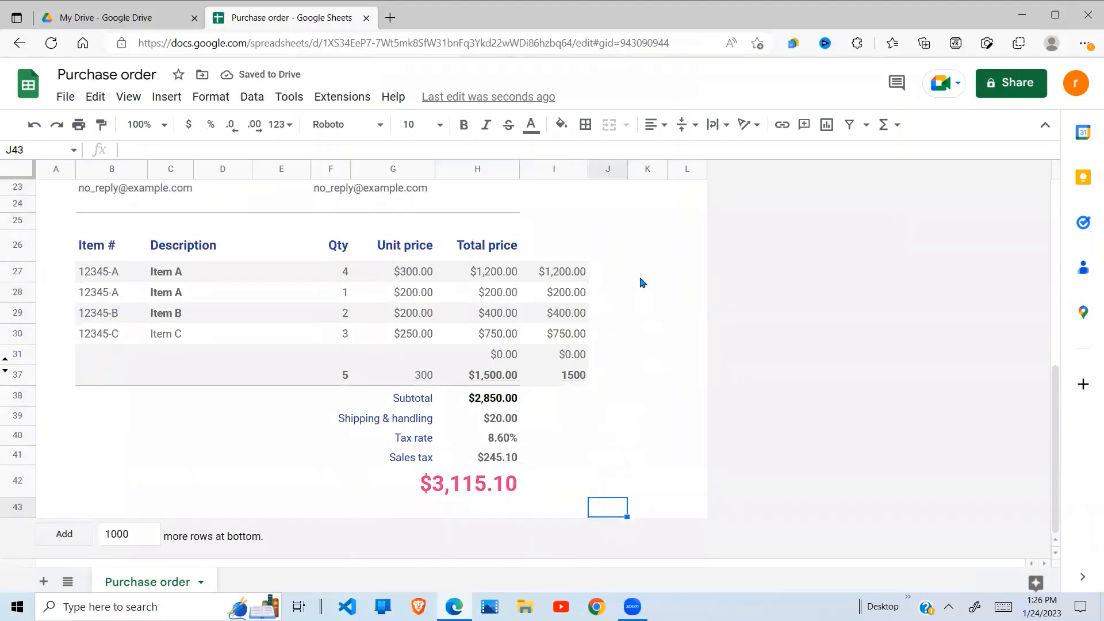
click(641, 279)
click(626, 279)
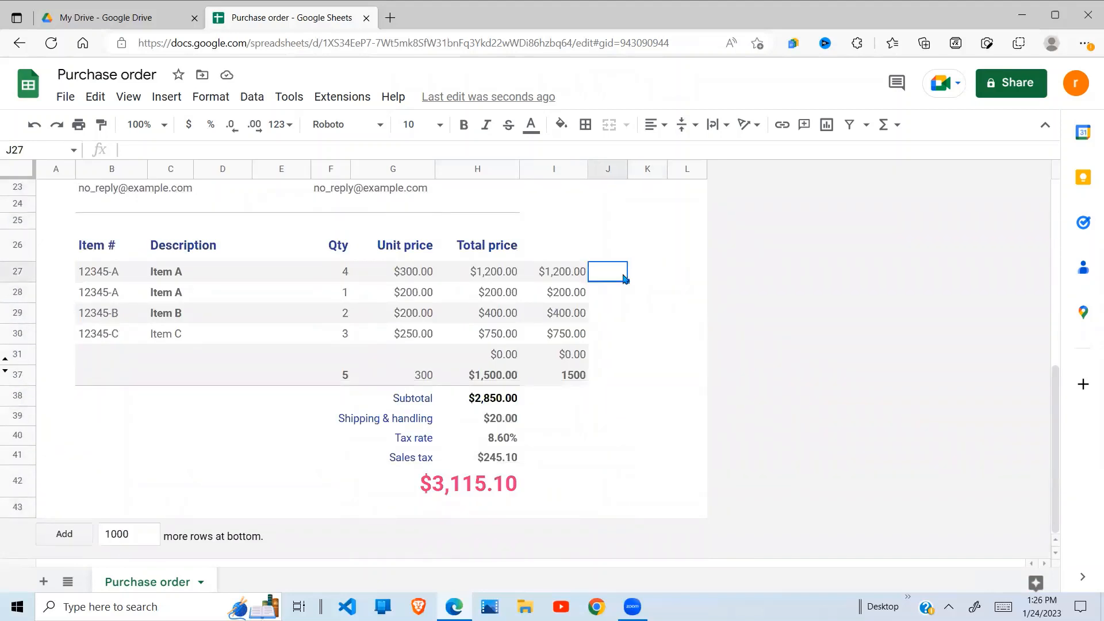
text(=o)
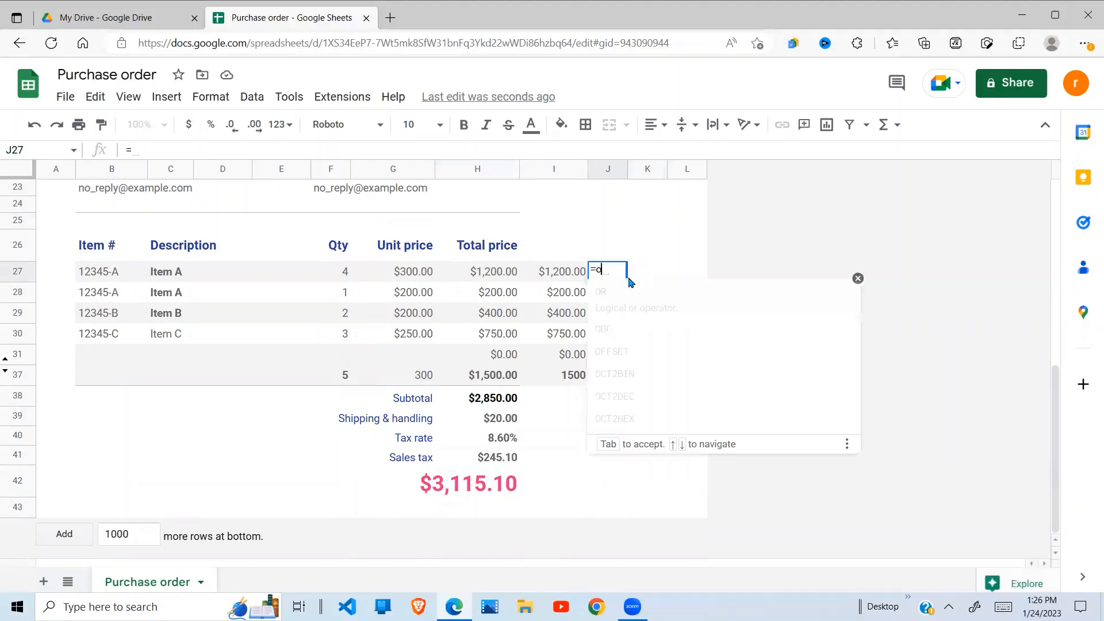
text(ffset)
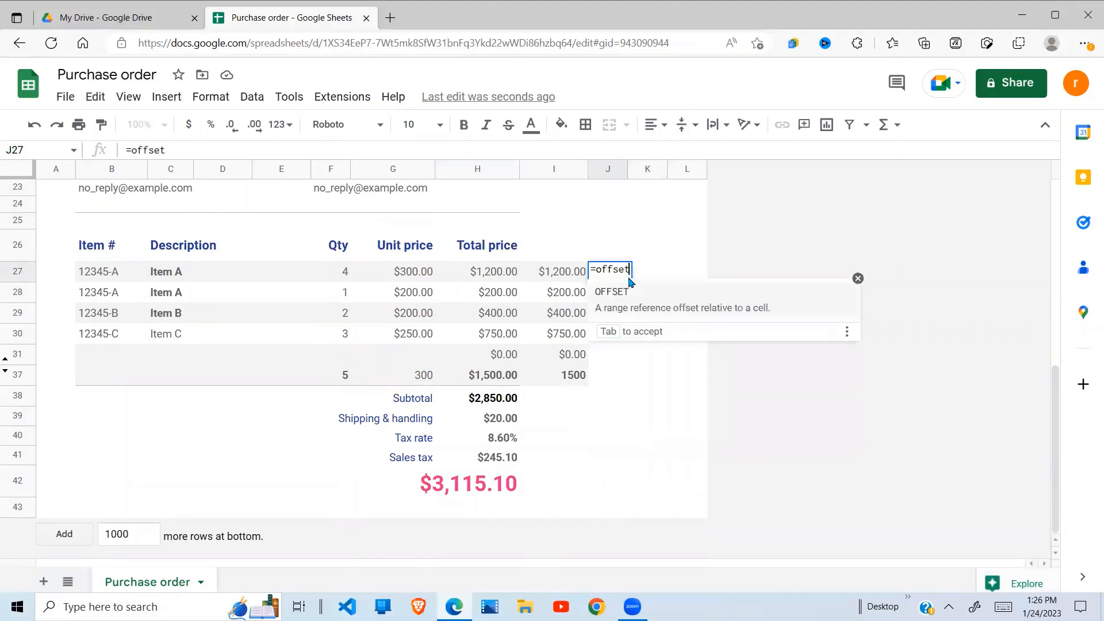
text(()
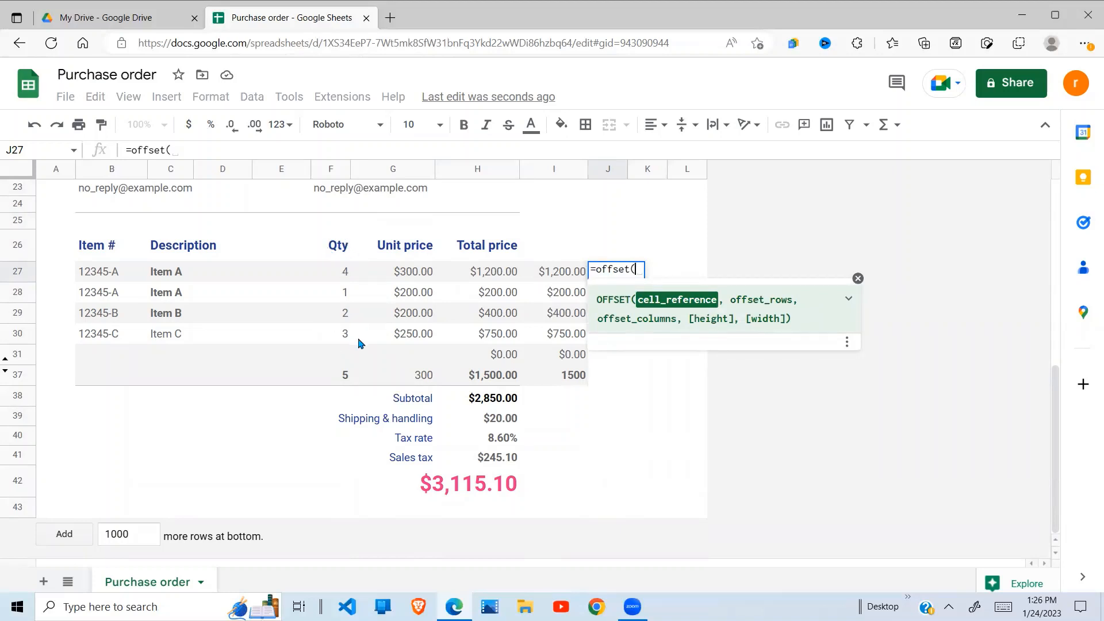
click(342, 249)
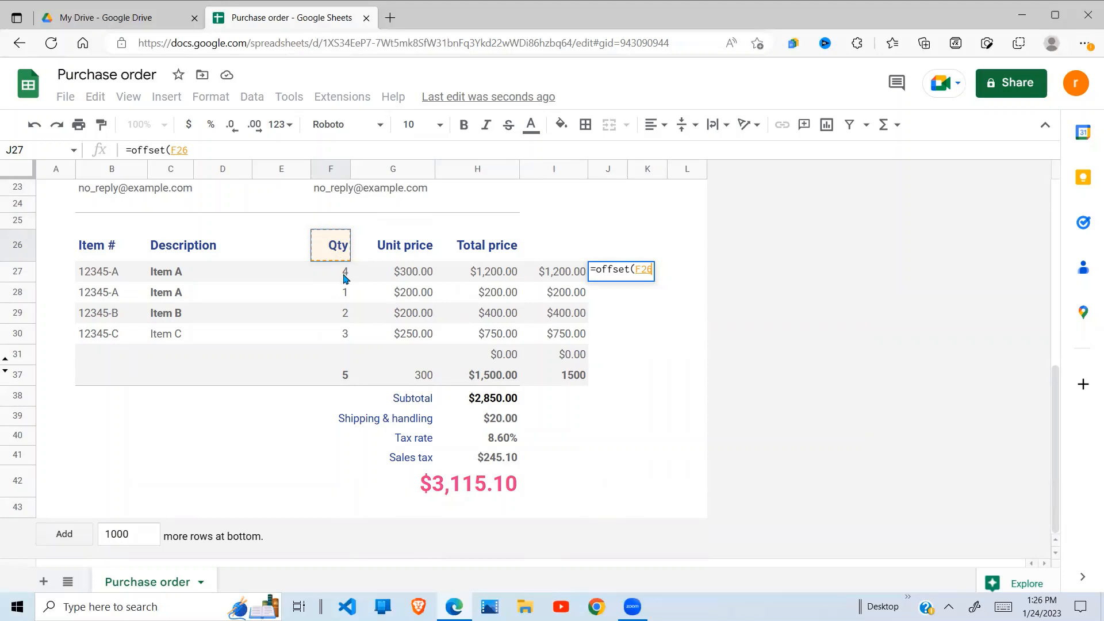
text(,)
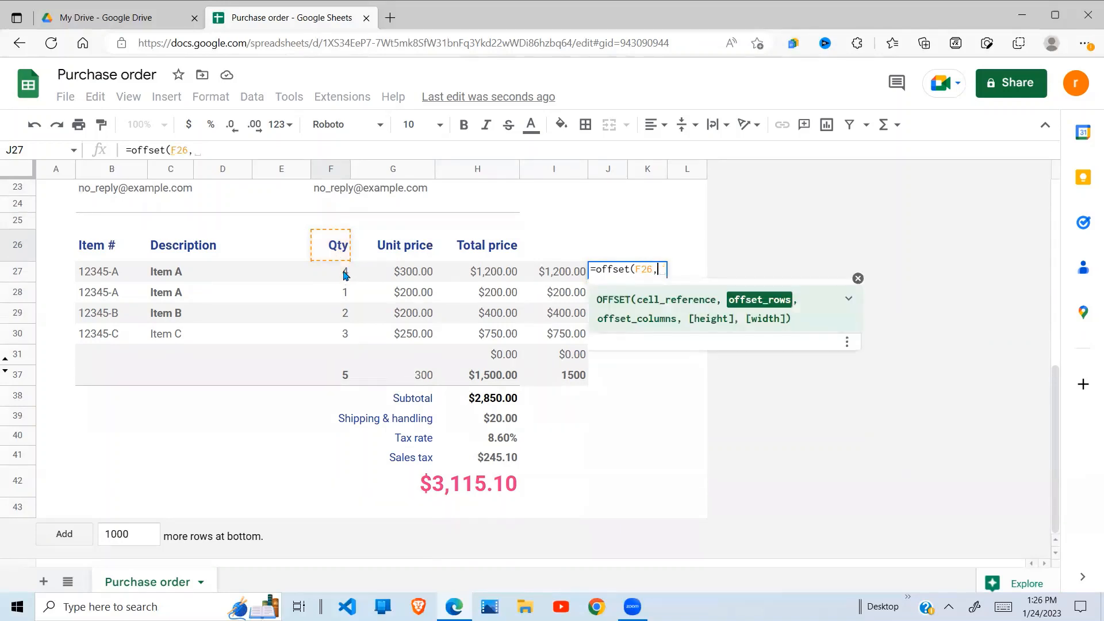
text(1)
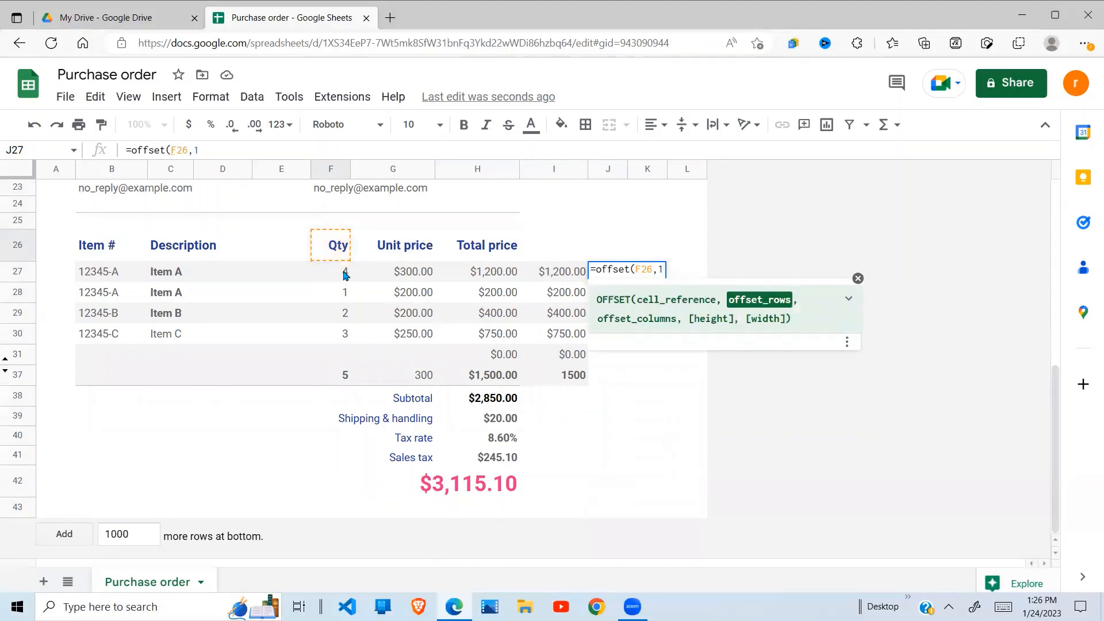
text(,0)
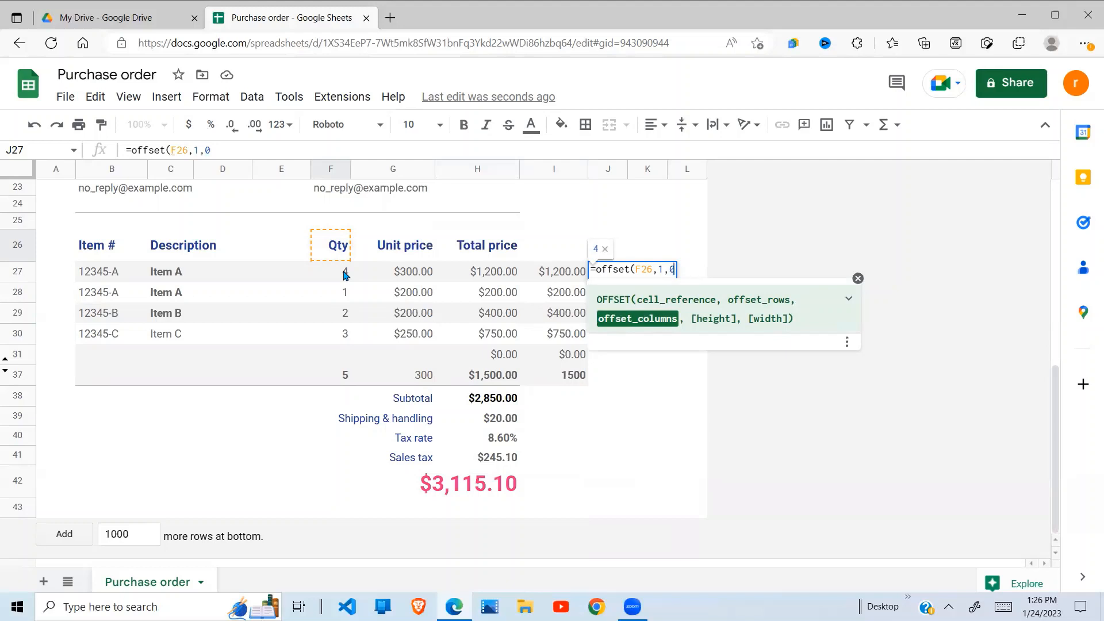
text())
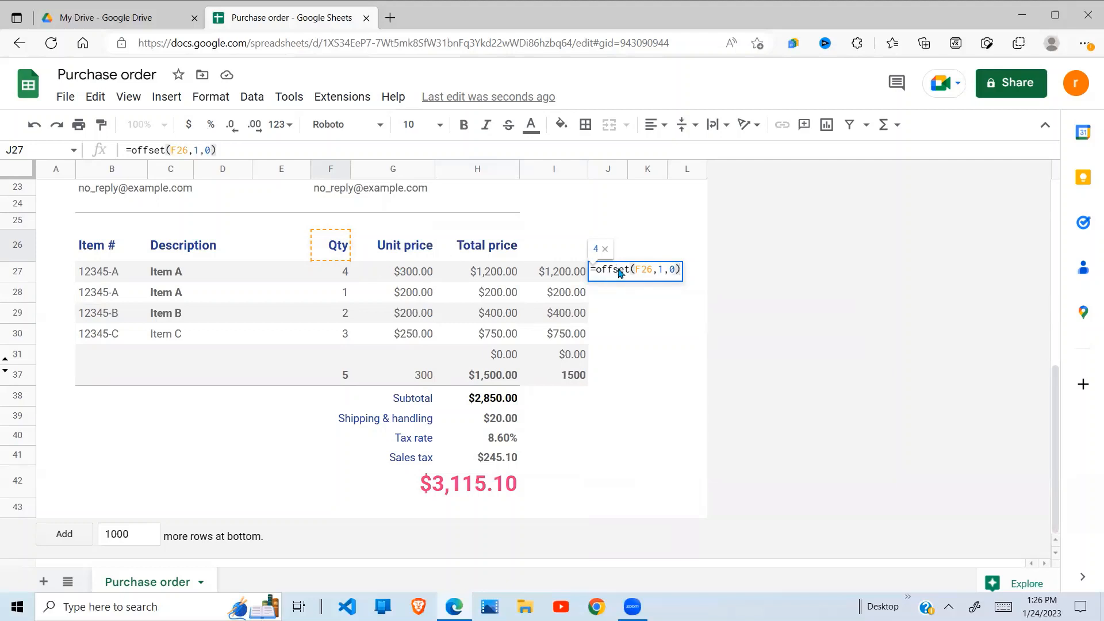
key(Return)
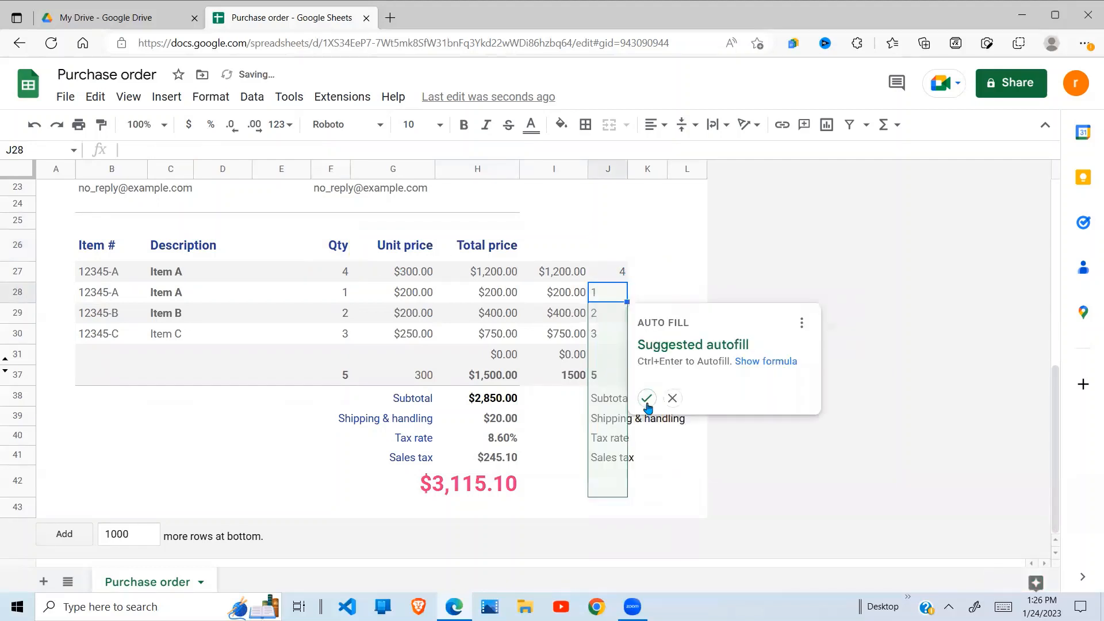
click(672, 399)
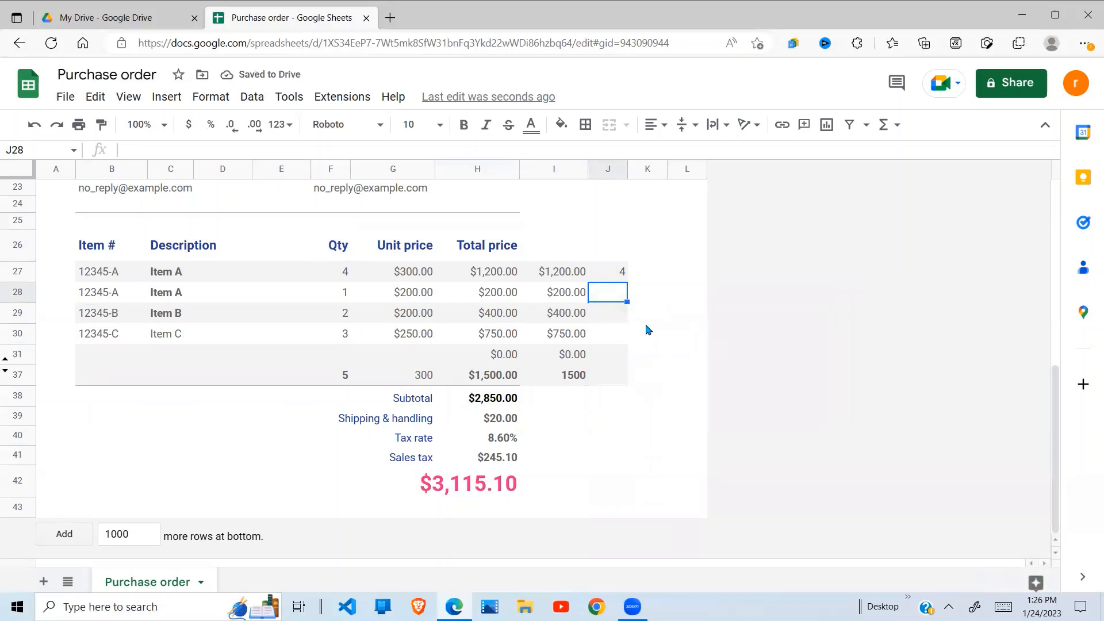
Compare the offset formula in J27 with the first item's quantity cell and the array formula in I27
click(620, 277)
double_click(618, 273)
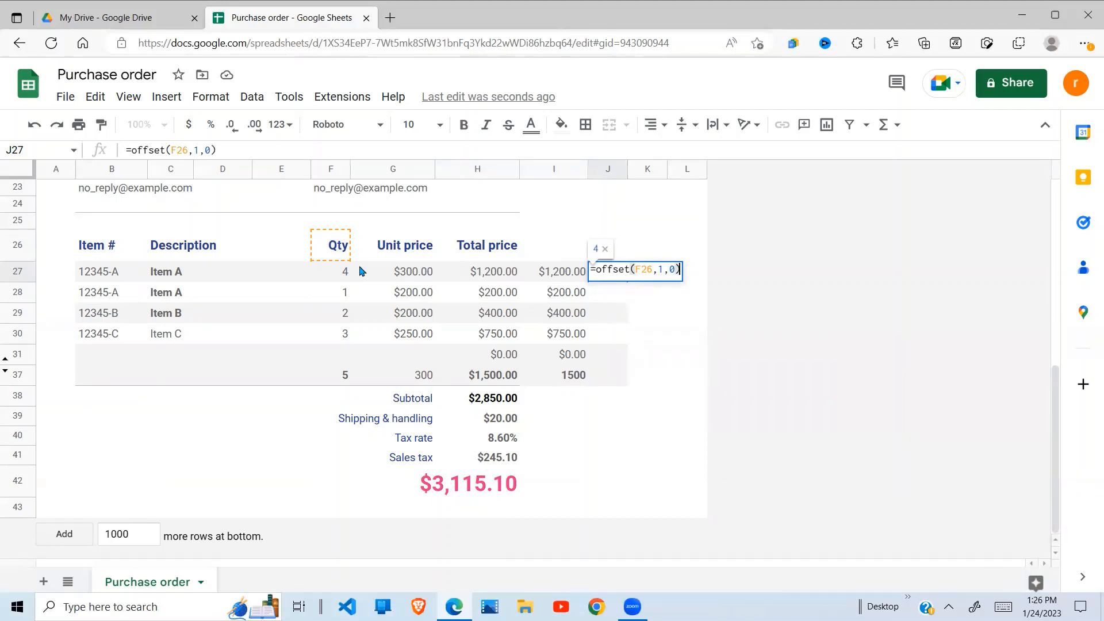
click(345, 273)
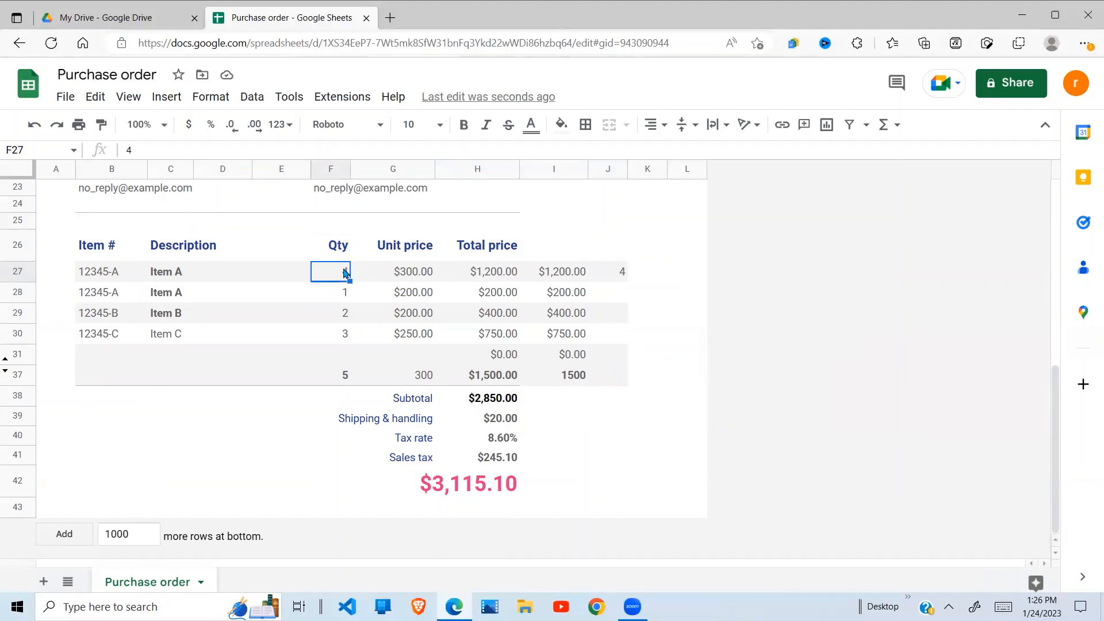
click(569, 276)
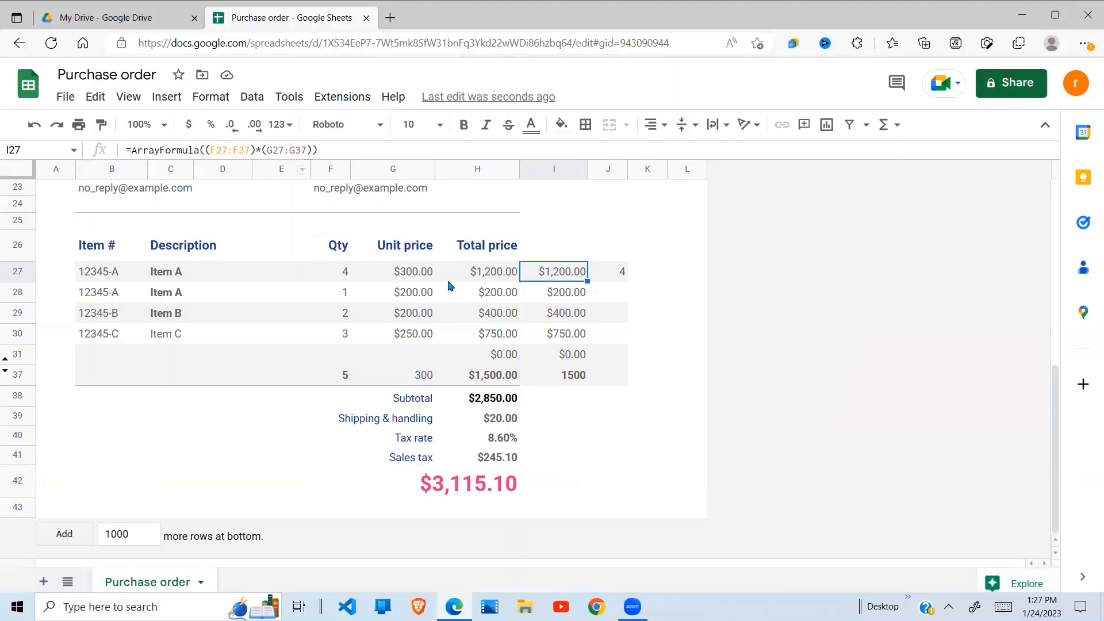
Copy the offset expression from J27 and substitute it for F27 in I27, giving =ArrayFormula((offset(F26,1,0):F37)*(G27:G37))
click(617, 274)
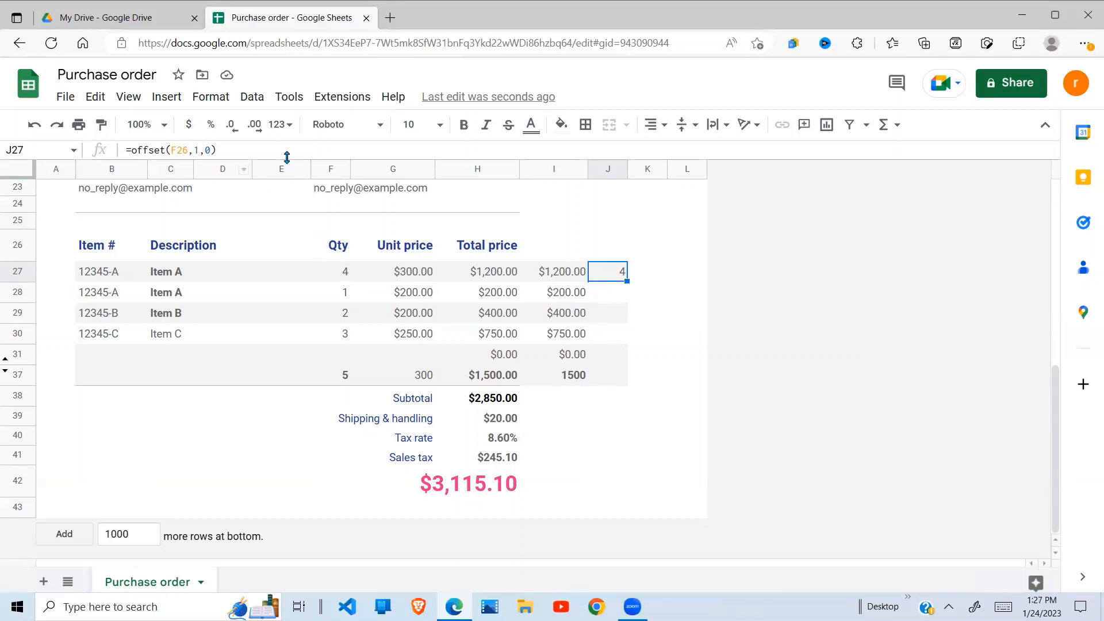
drag(220, 150, 131, 150)
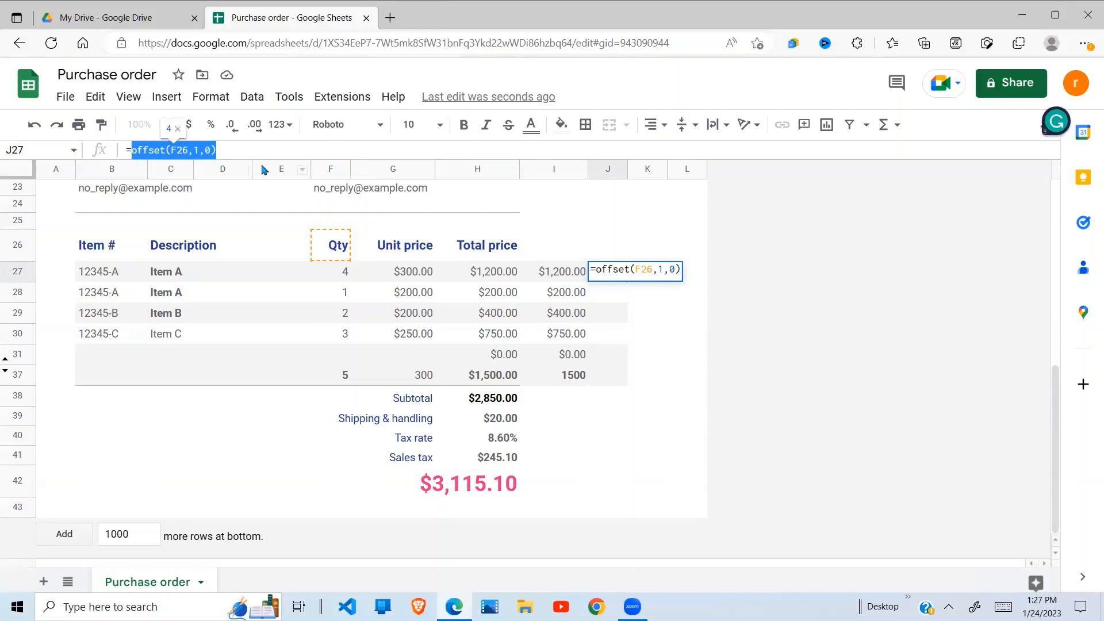
key(Escape)
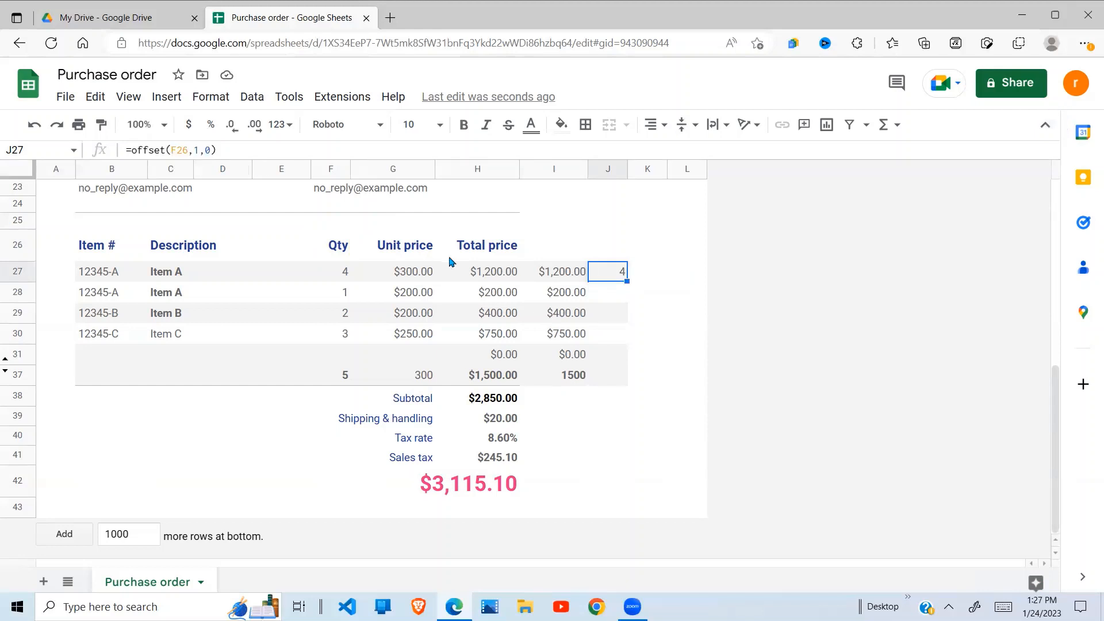
click(561, 274)
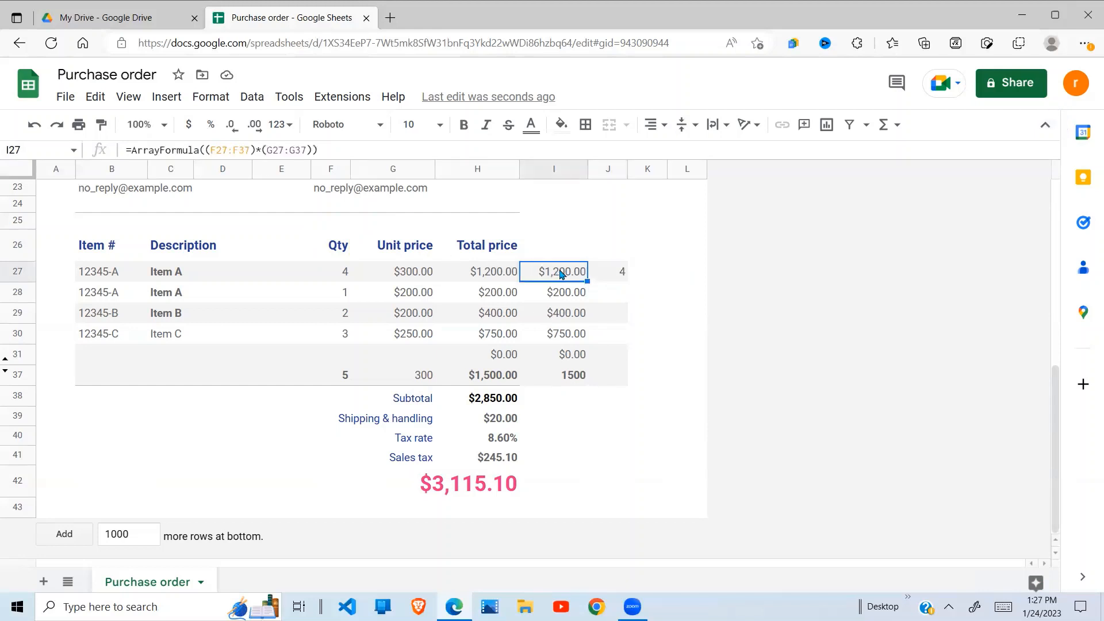
click(228, 150)
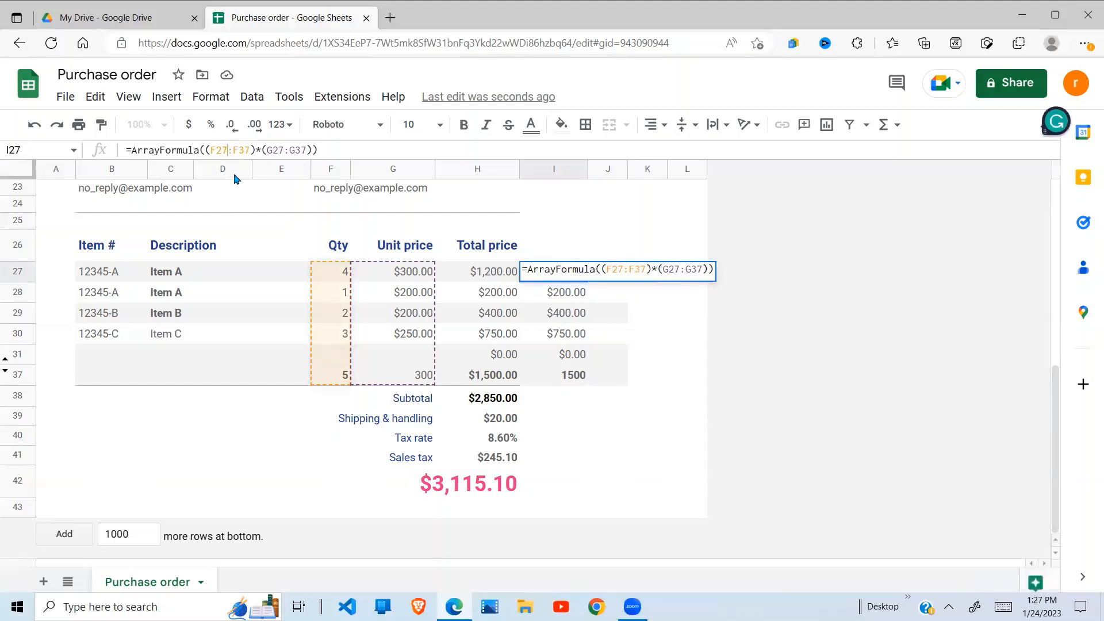
key(BackSpace)
key(BackSpace)
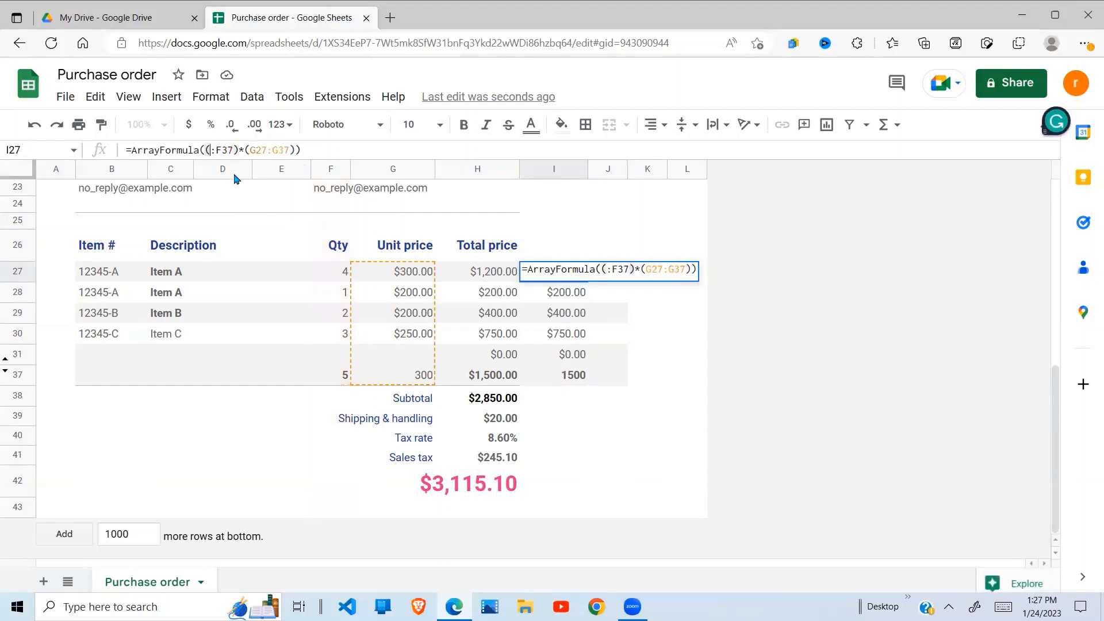
text(offset(F26,1,0))
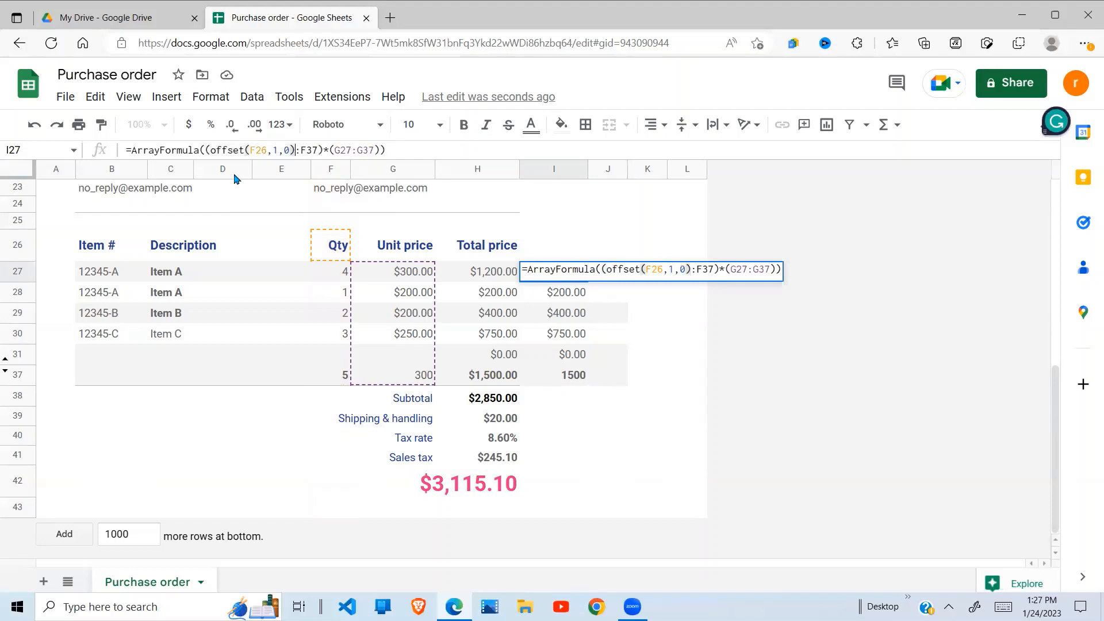
key(Return)
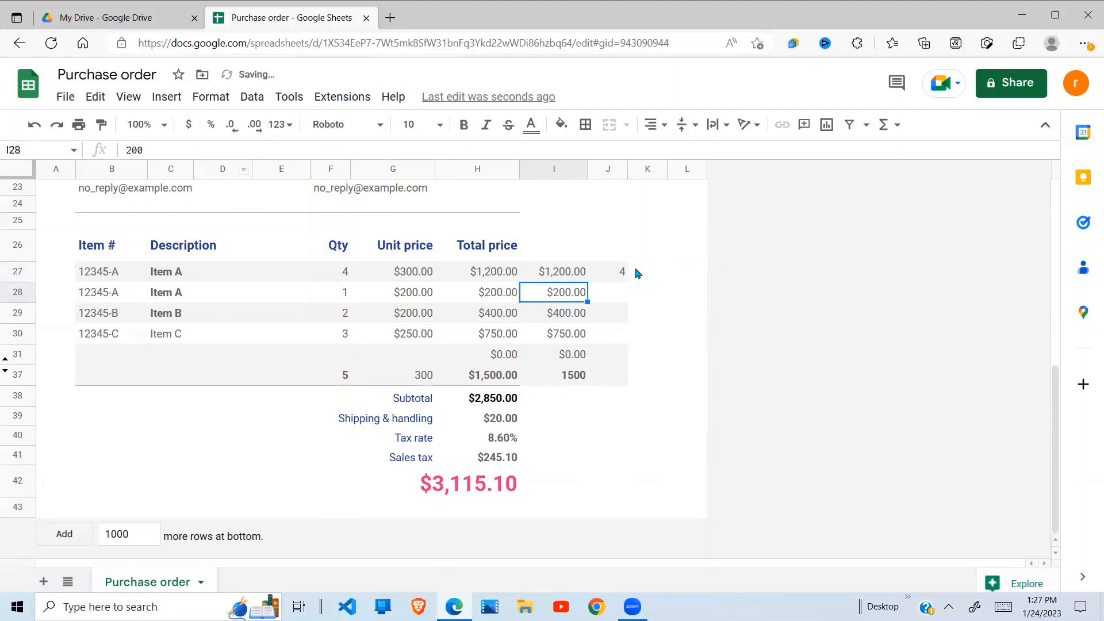
Check the offset formula in J27 against the Qty header and the revised array formula in I27
double_click(620, 272)
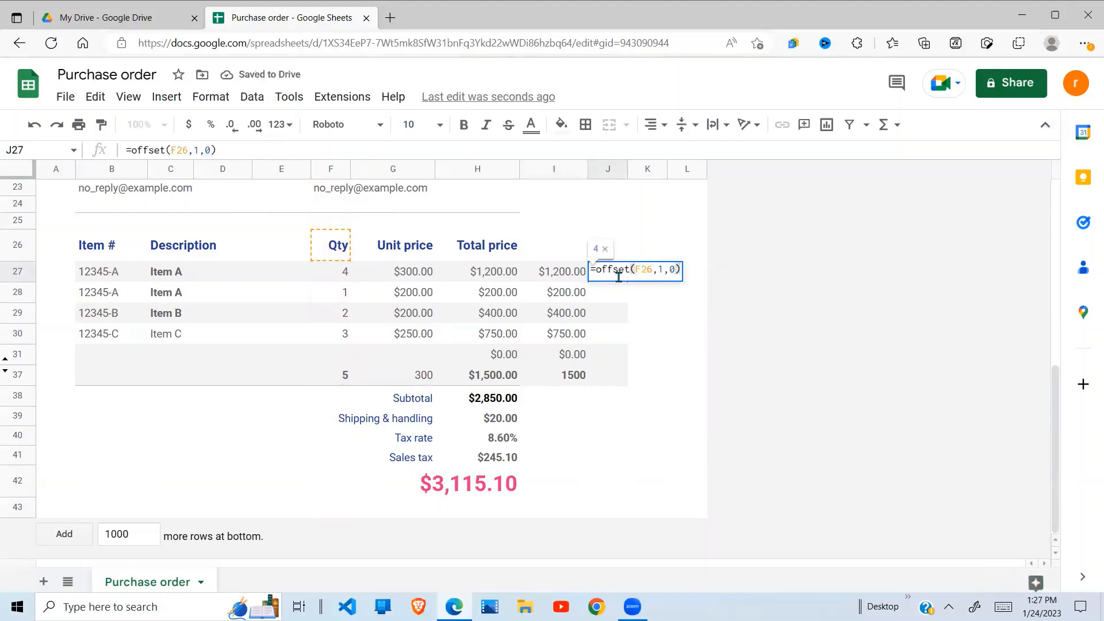
key(Return)
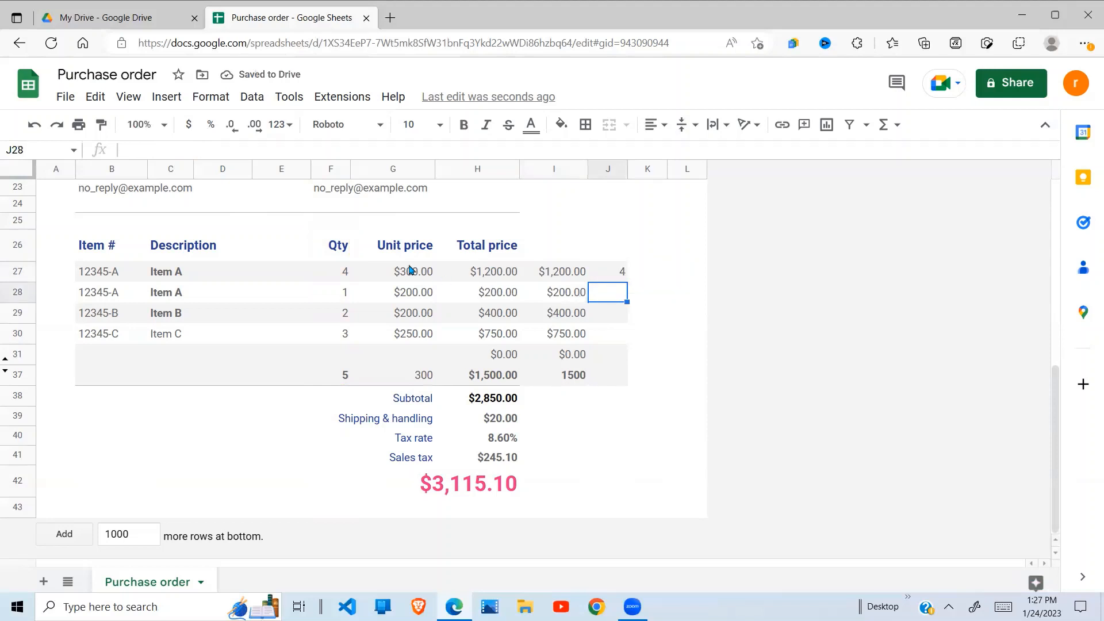
click(341, 256)
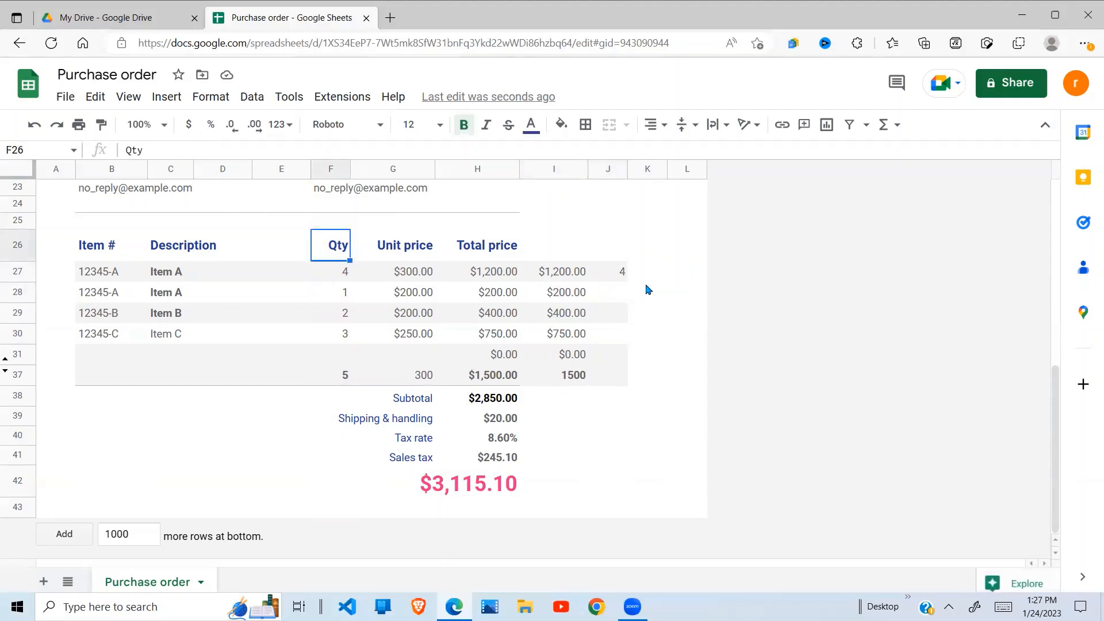
click(584, 276)
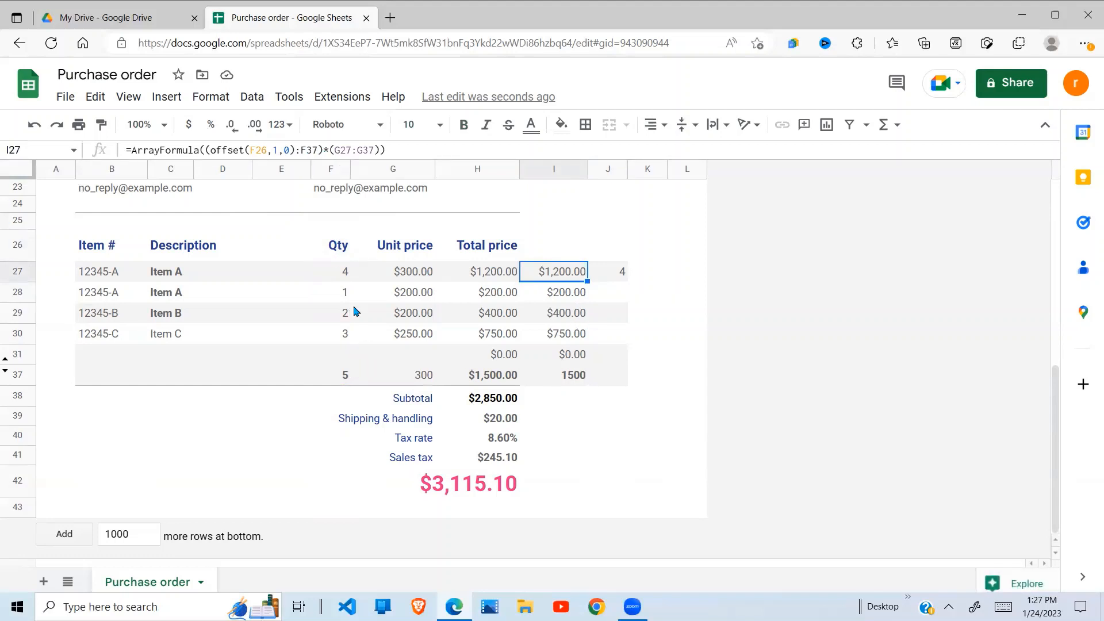
Unmerge the Subtotal label cells F38:G38 directly below the last item row
click(346, 397)
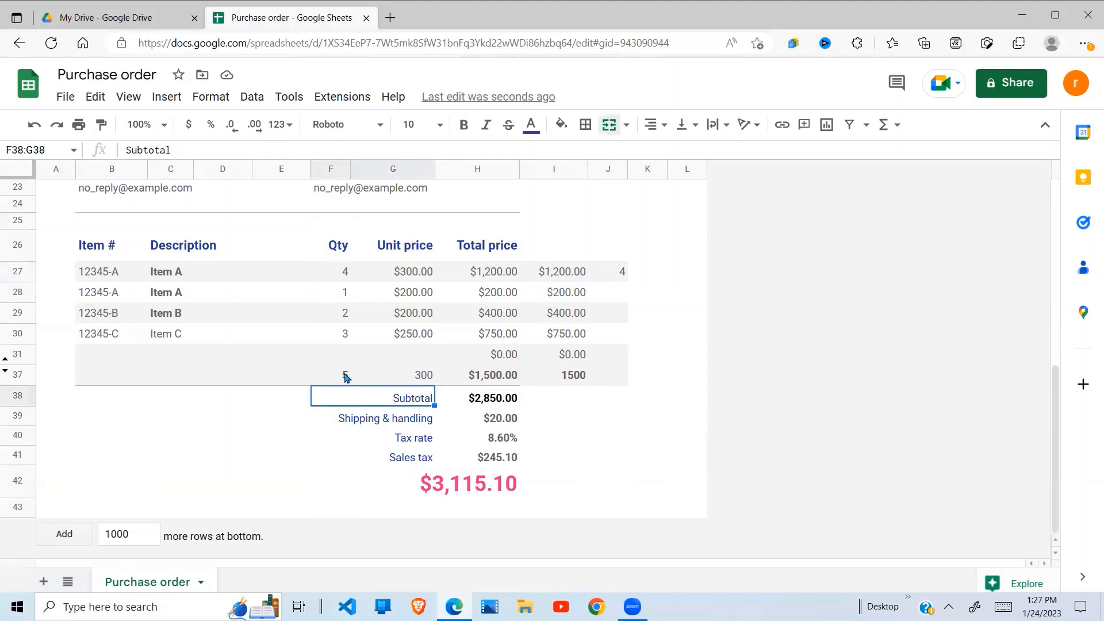
click(347, 378)
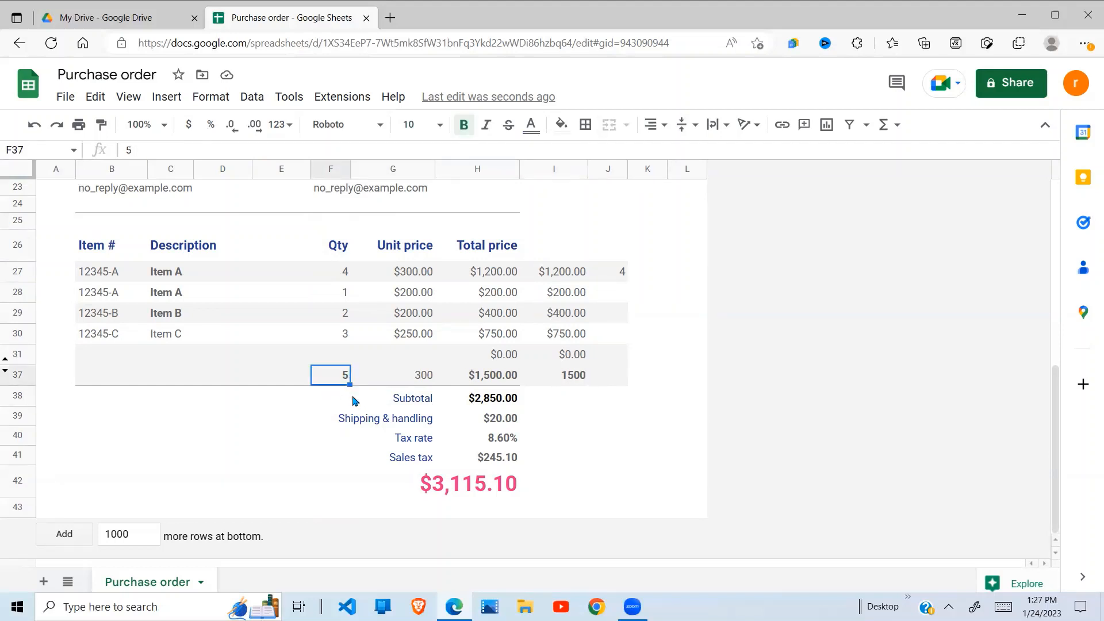
click(347, 400)
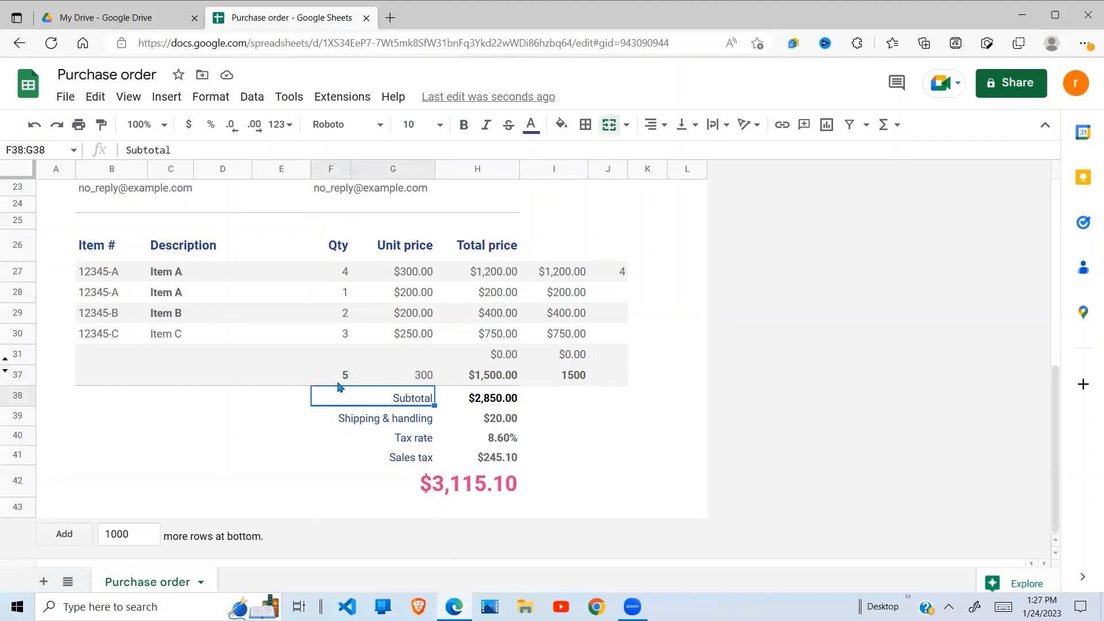
click(629, 125)
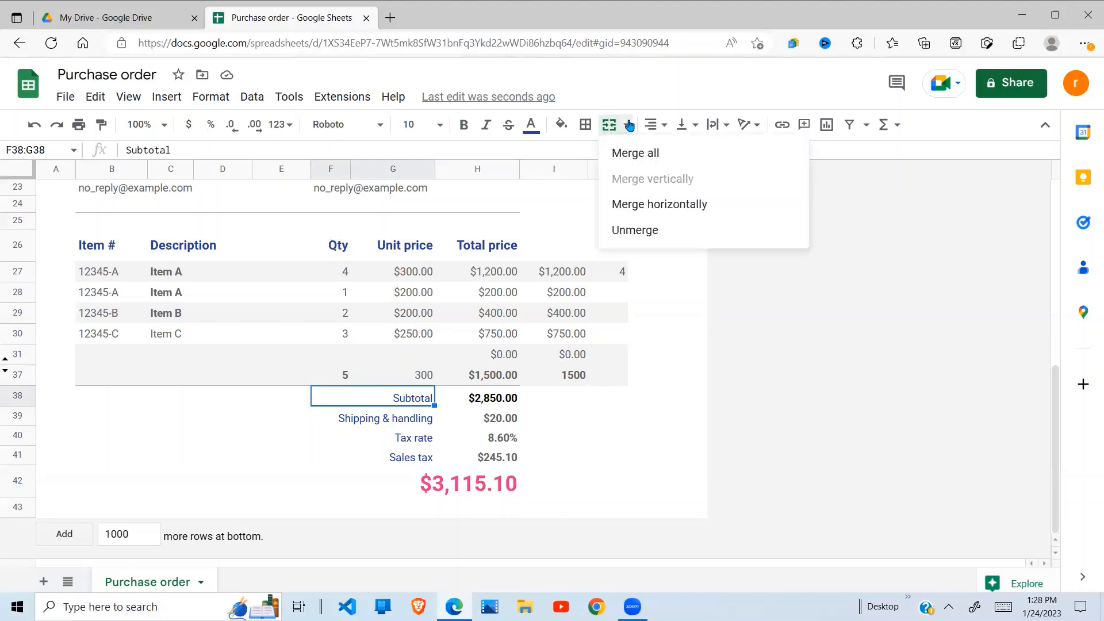
click(634, 229)
click(320, 454)
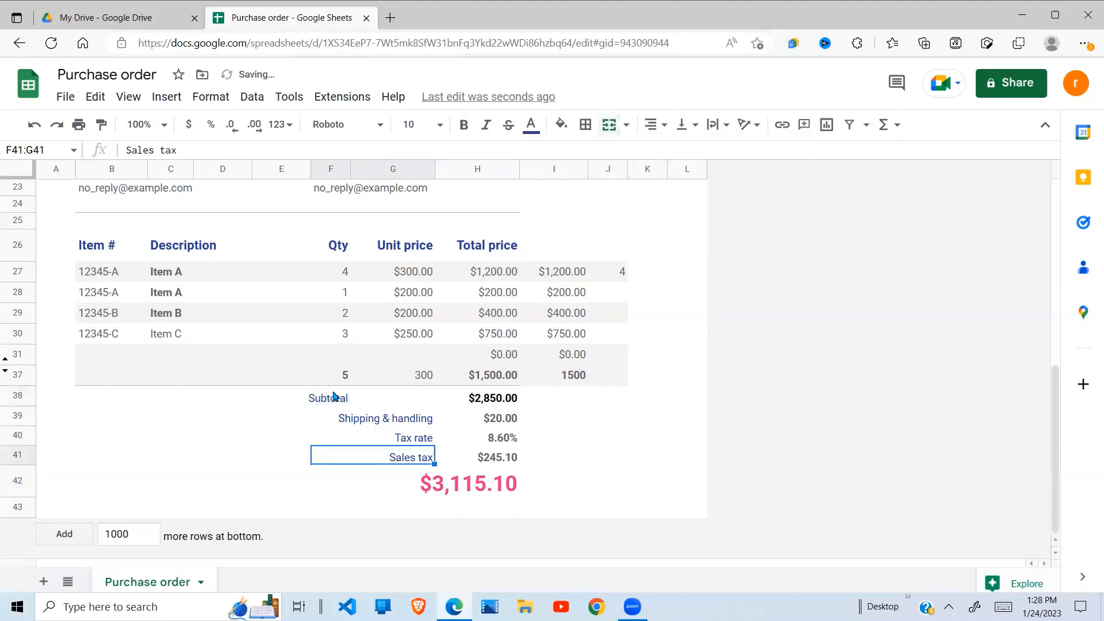
click(344, 401)
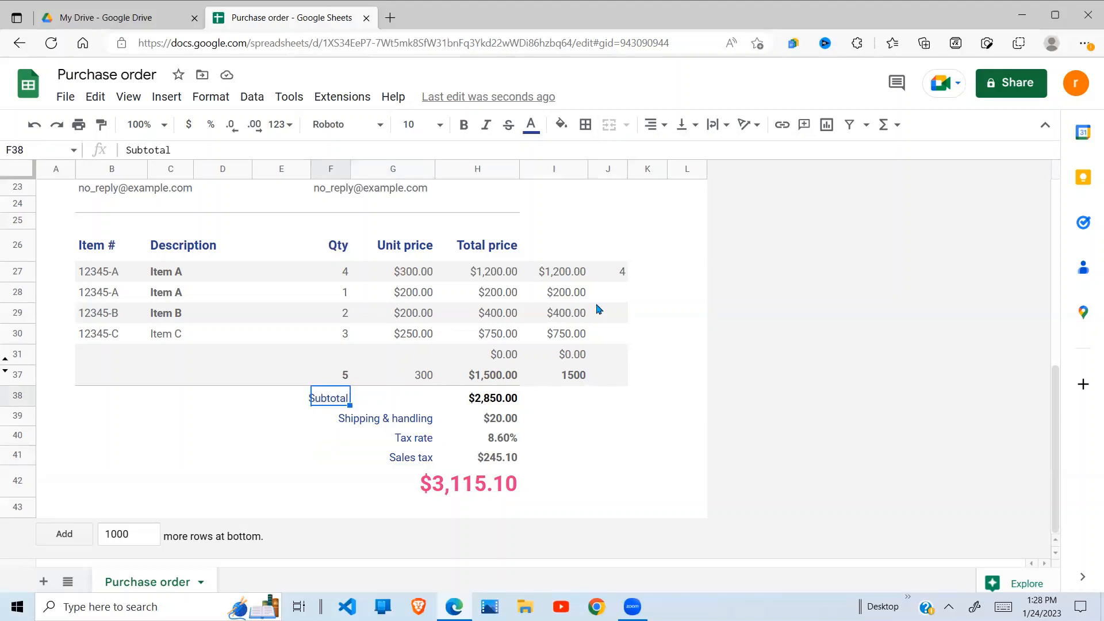
Replace F37 in the array formula in I27 with offset(F38,-1,0), anchoring the quantity range's end to the Subtotal label cell
click(621, 279)
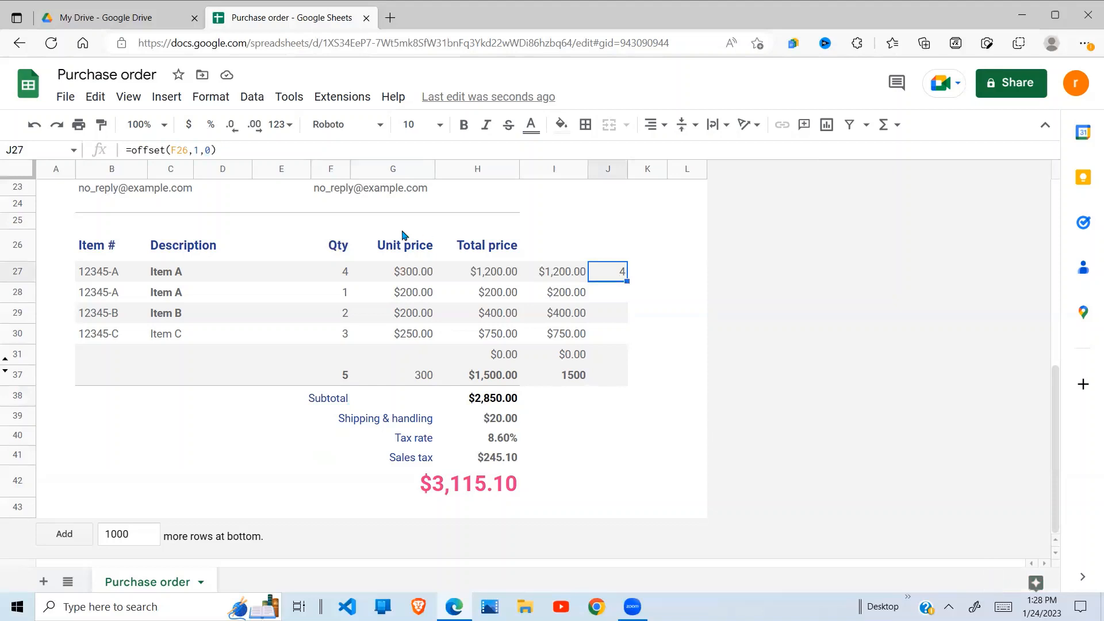
click(569, 278)
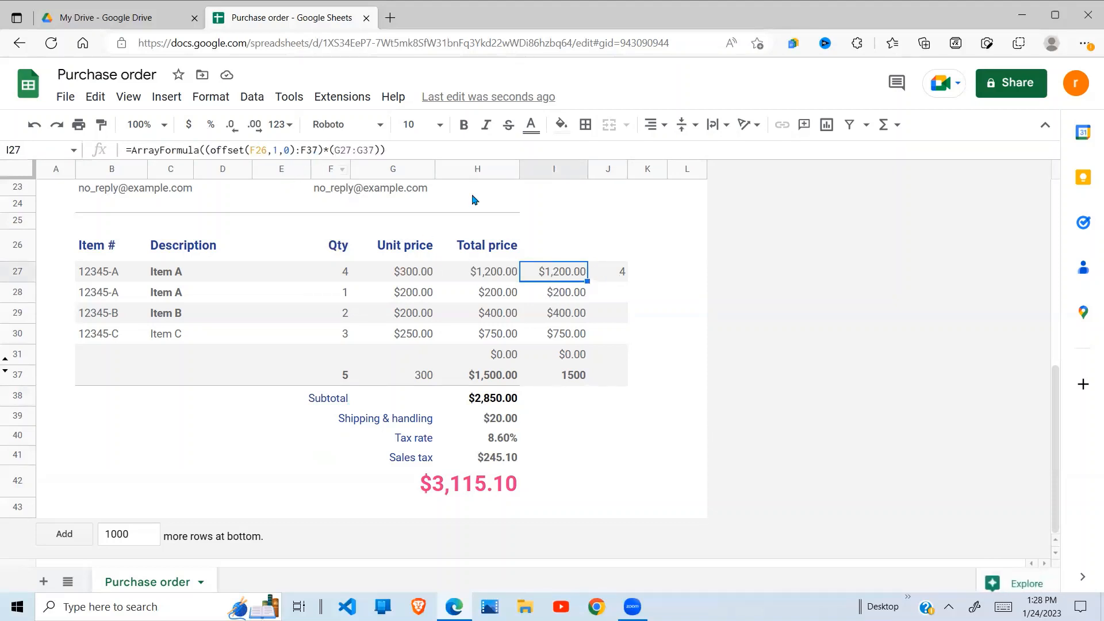
click(319, 151)
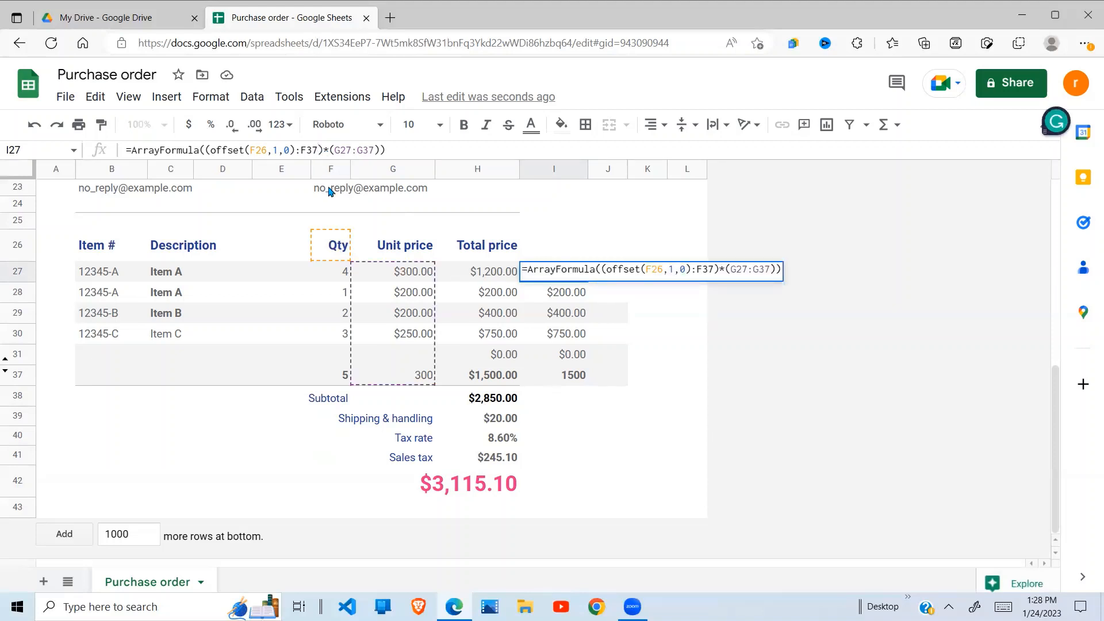
mouse_move(329, 191)
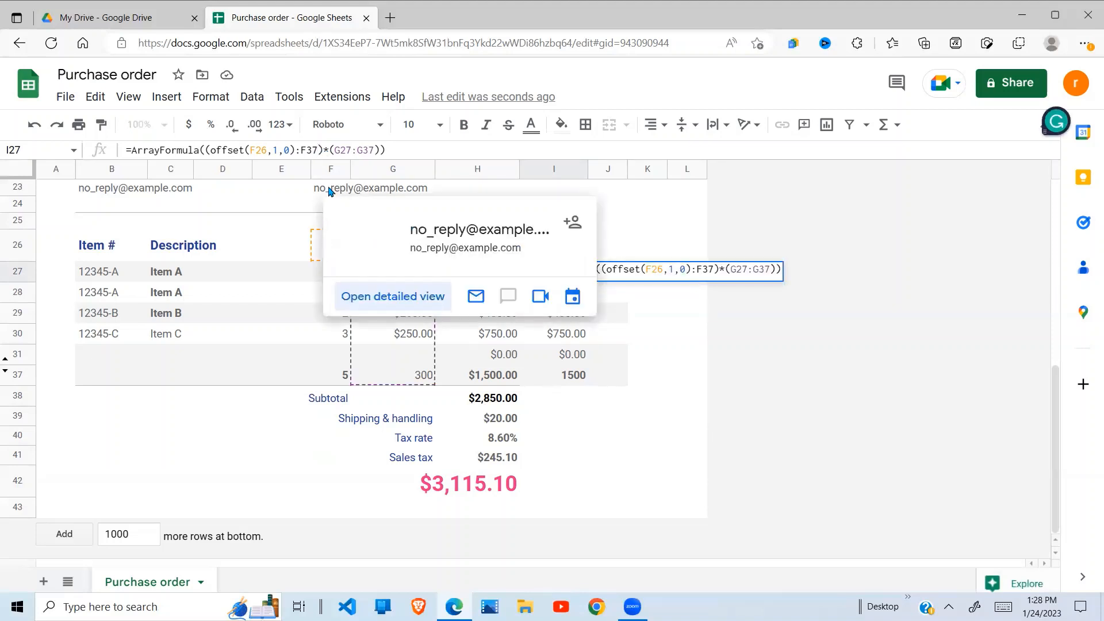
key(BackSpace)
key(BackSpace)
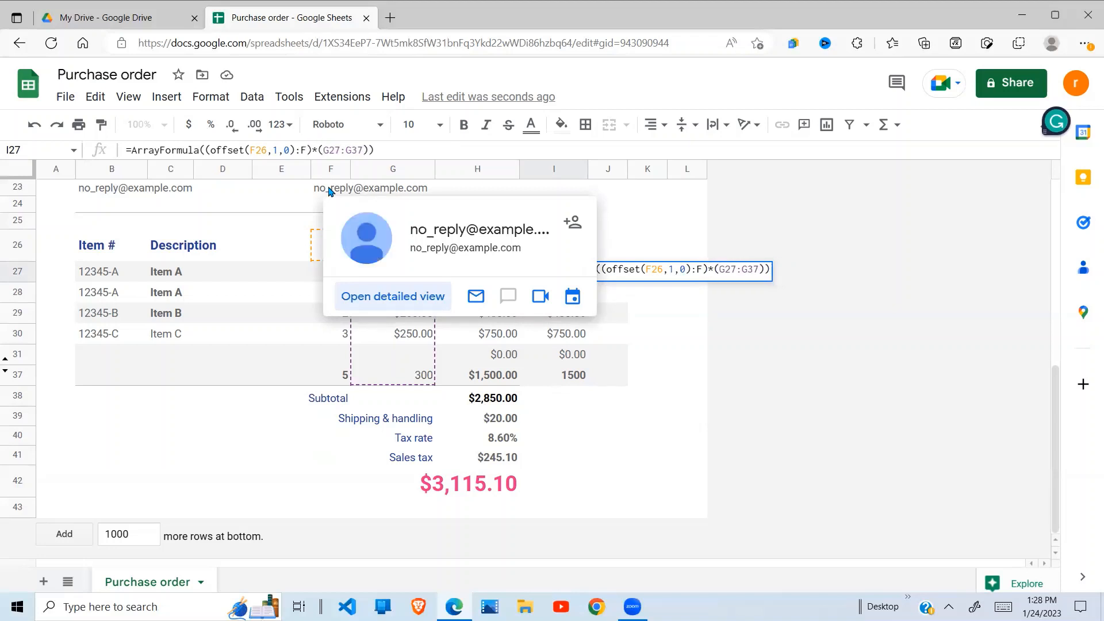
key(BackSpace)
text(off)
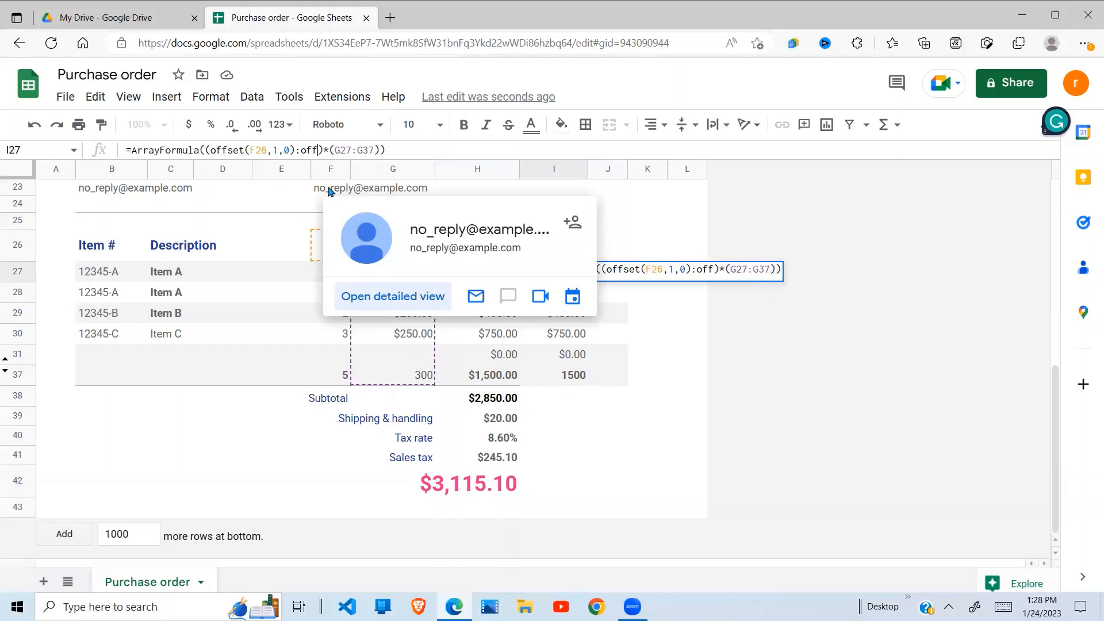
text(set)
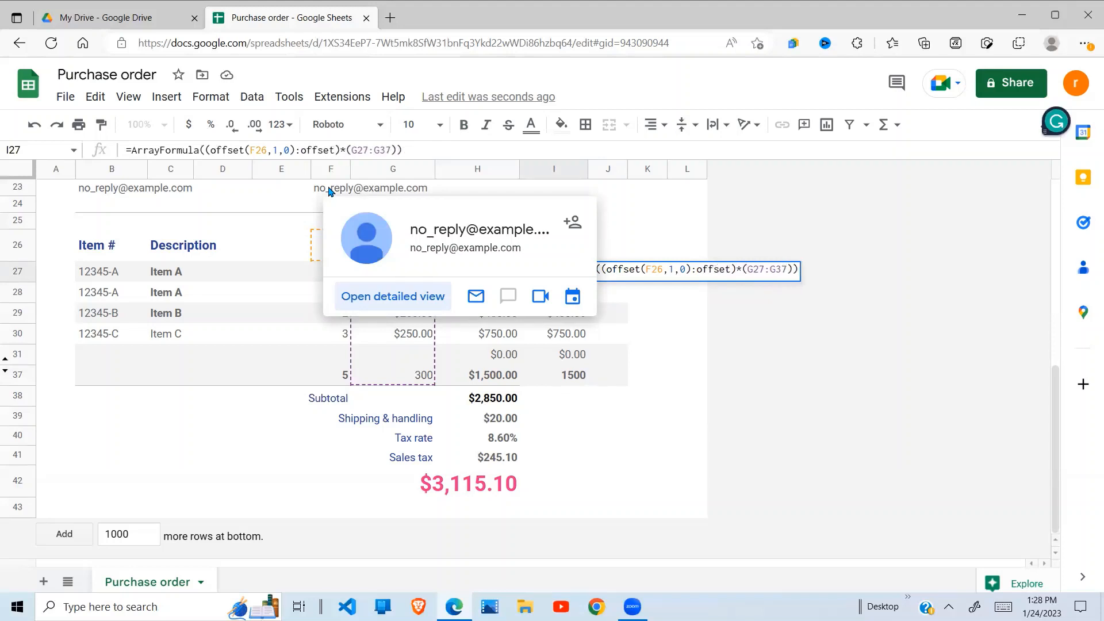
text(()
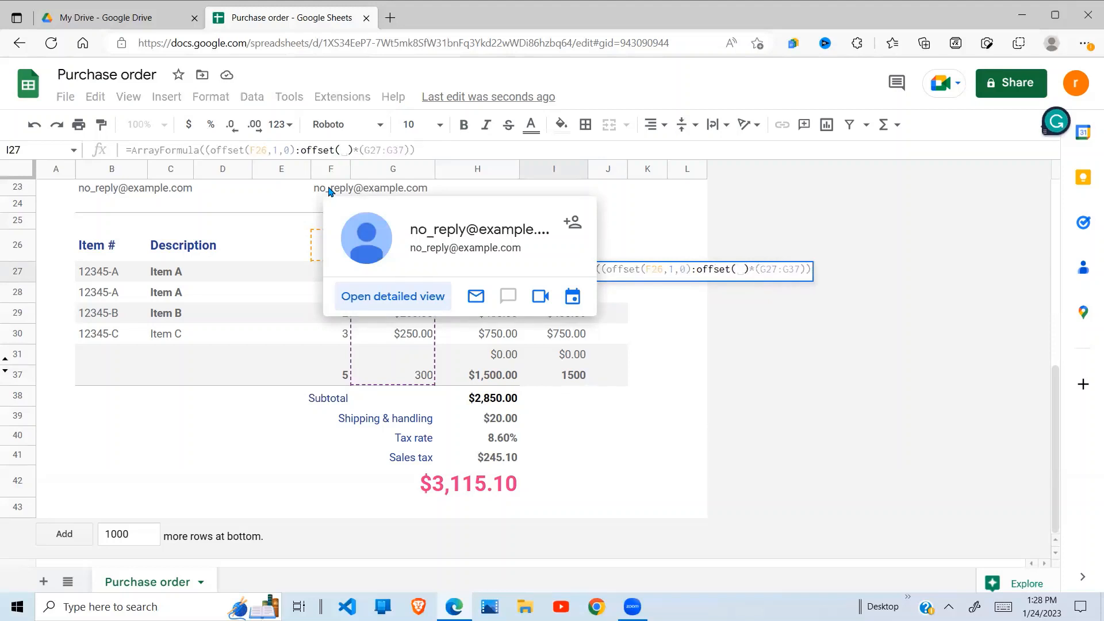
click(322, 401)
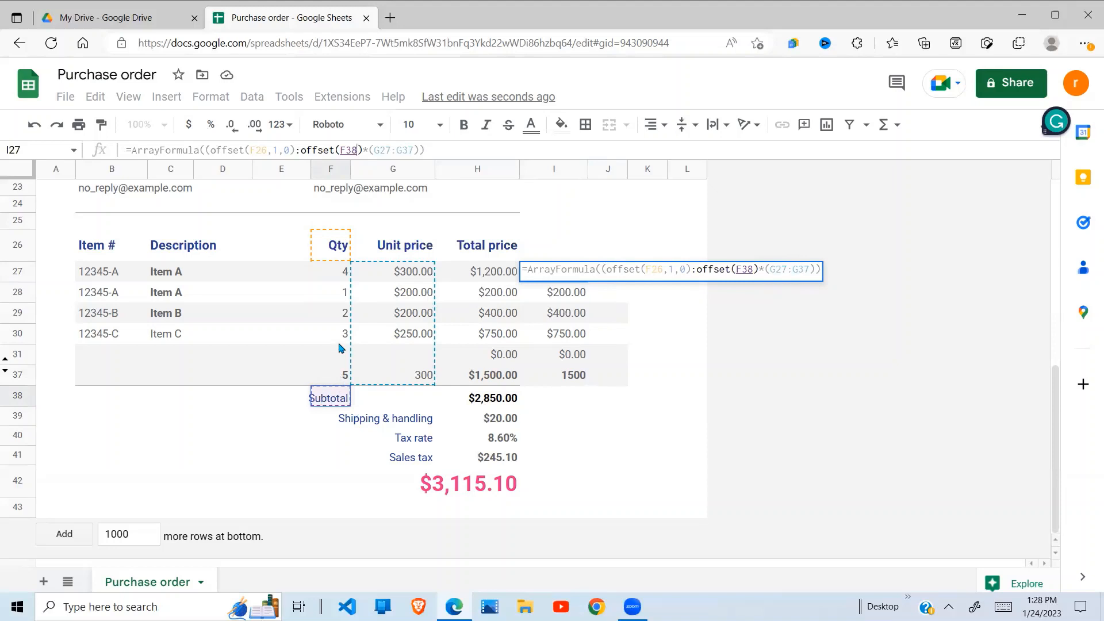
text(,-1)
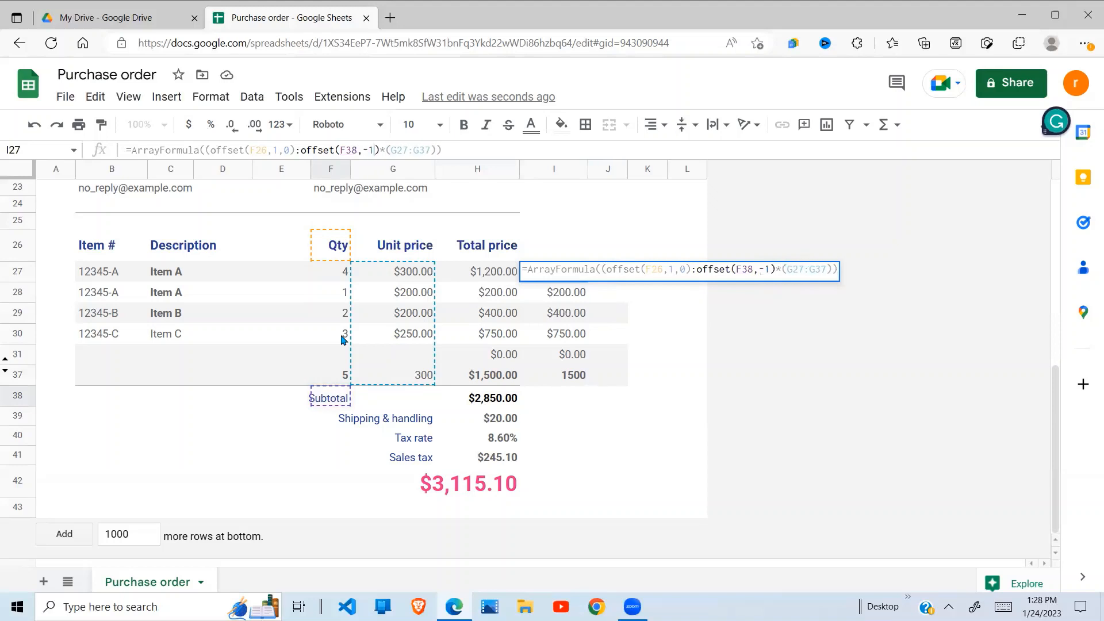
text(,0)
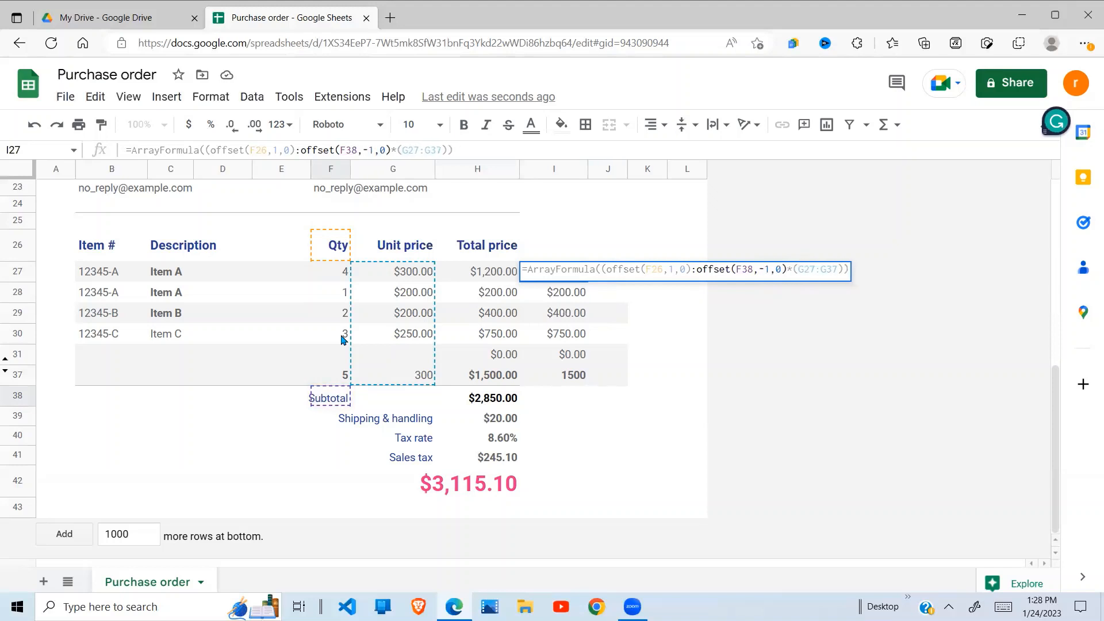
key(Return)
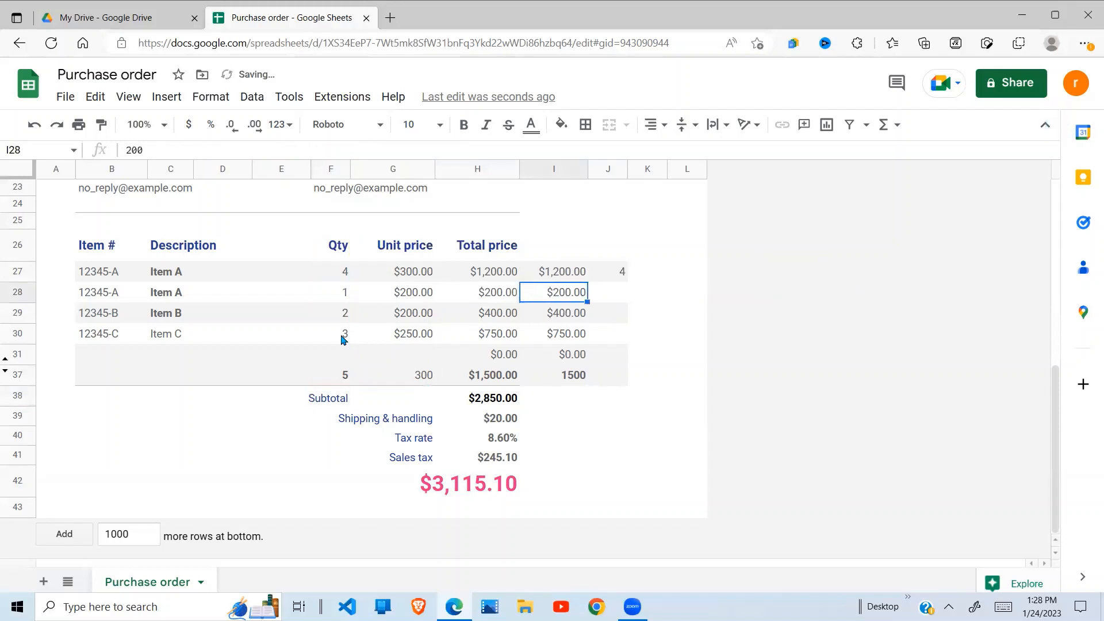
Replace G27 in the array formula in I27 with offset(G26,1,0), anchoring the unit price range's start to its header
click(564, 271)
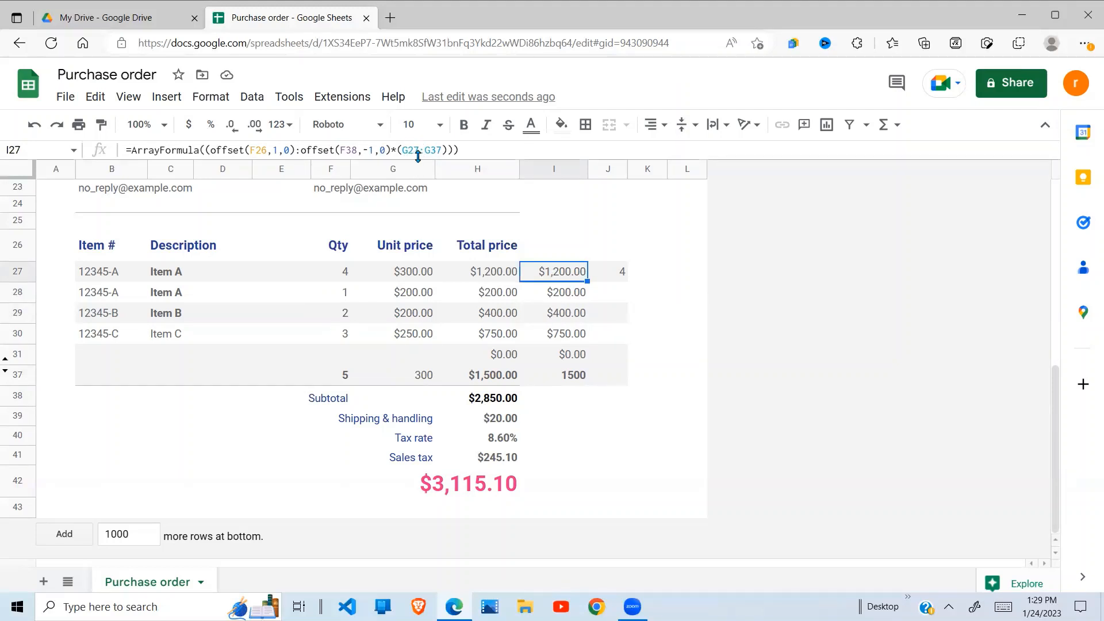
click(412, 255)
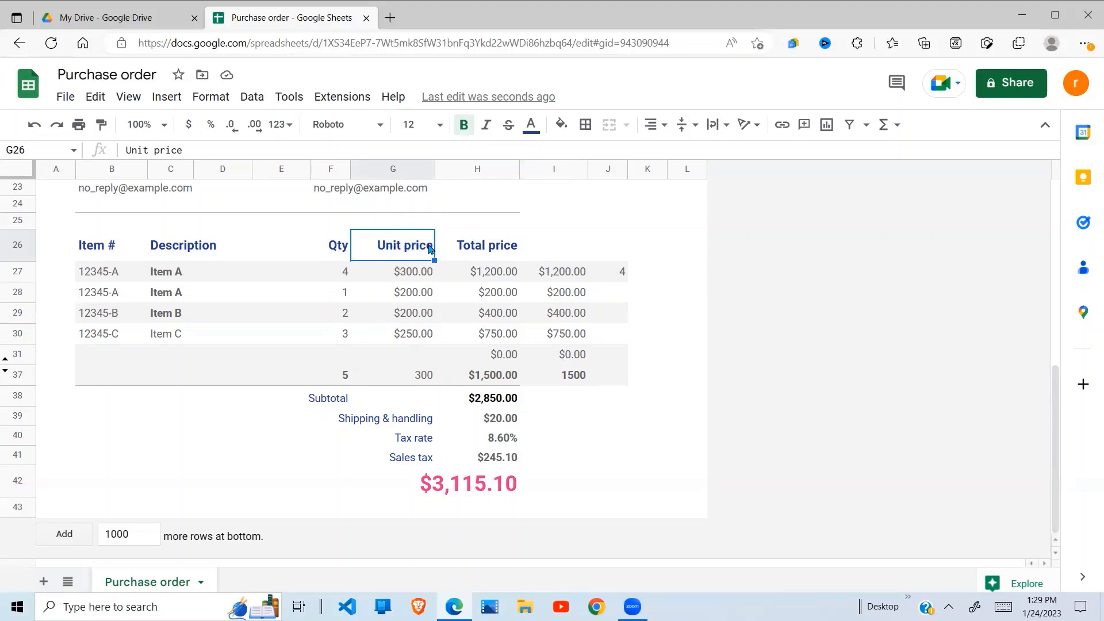
click(585, 278)
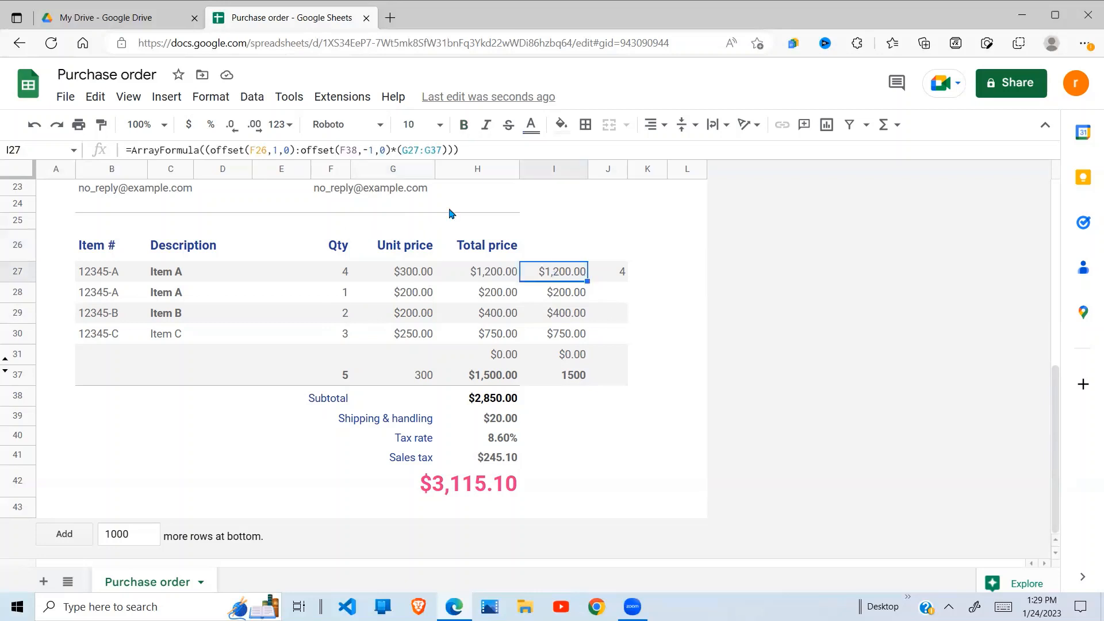
click(418, 150)
key(BackSpace)
key(Delete)
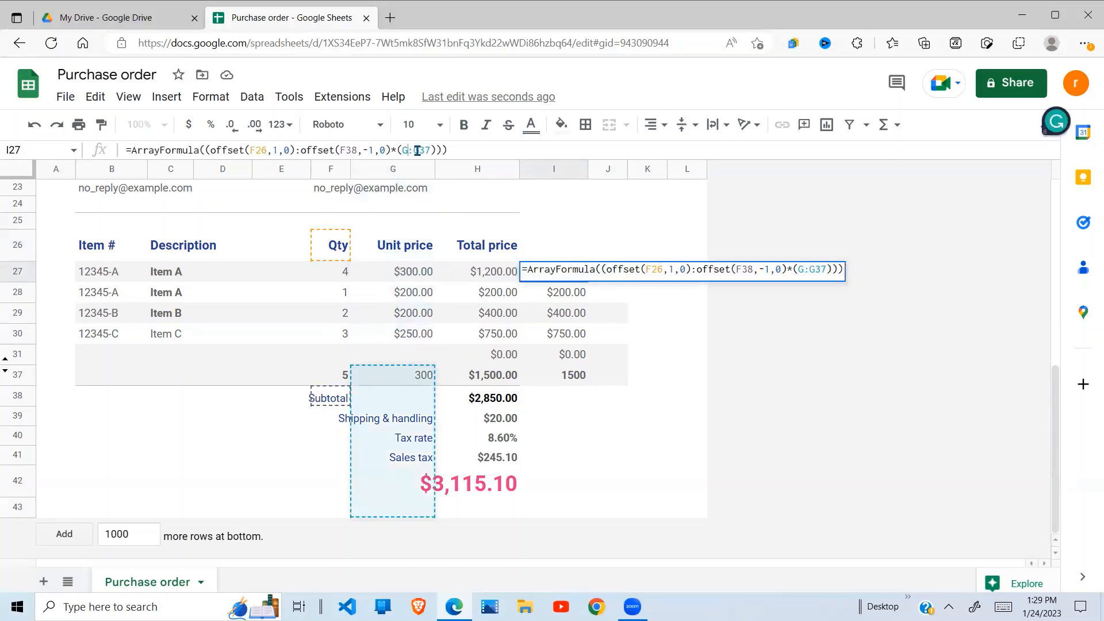
key(Delete)
text(offset)
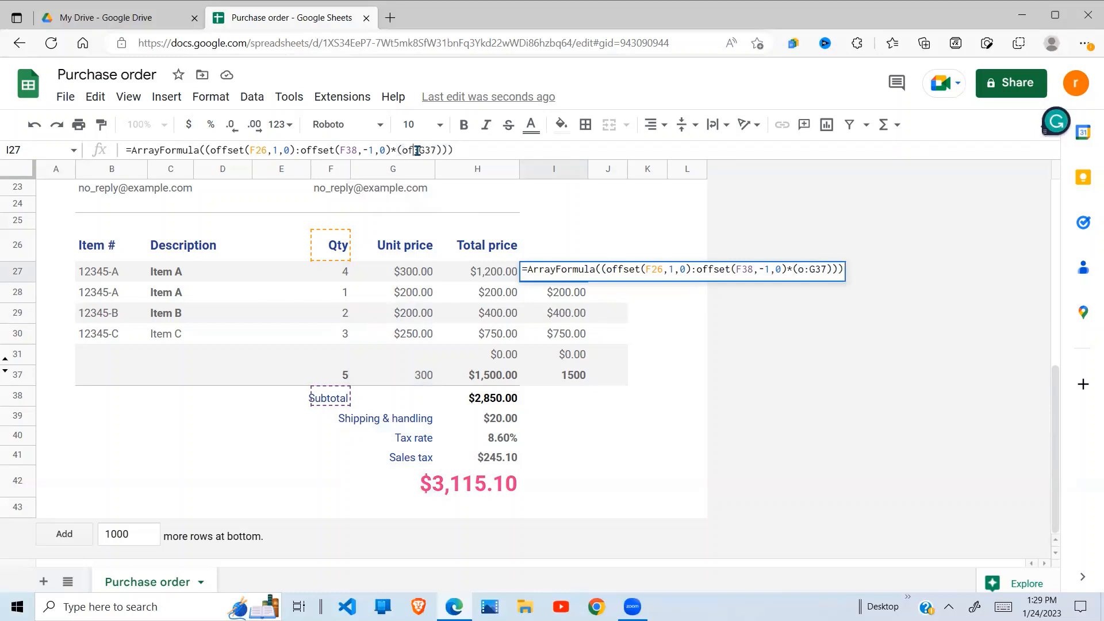
text(()
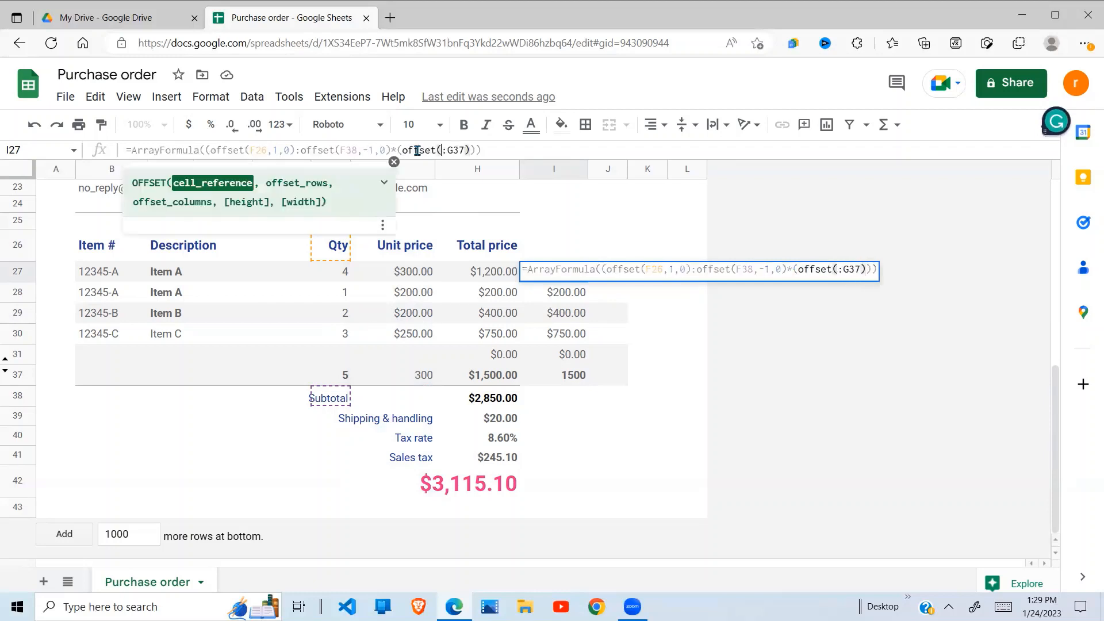
click(418, 252)
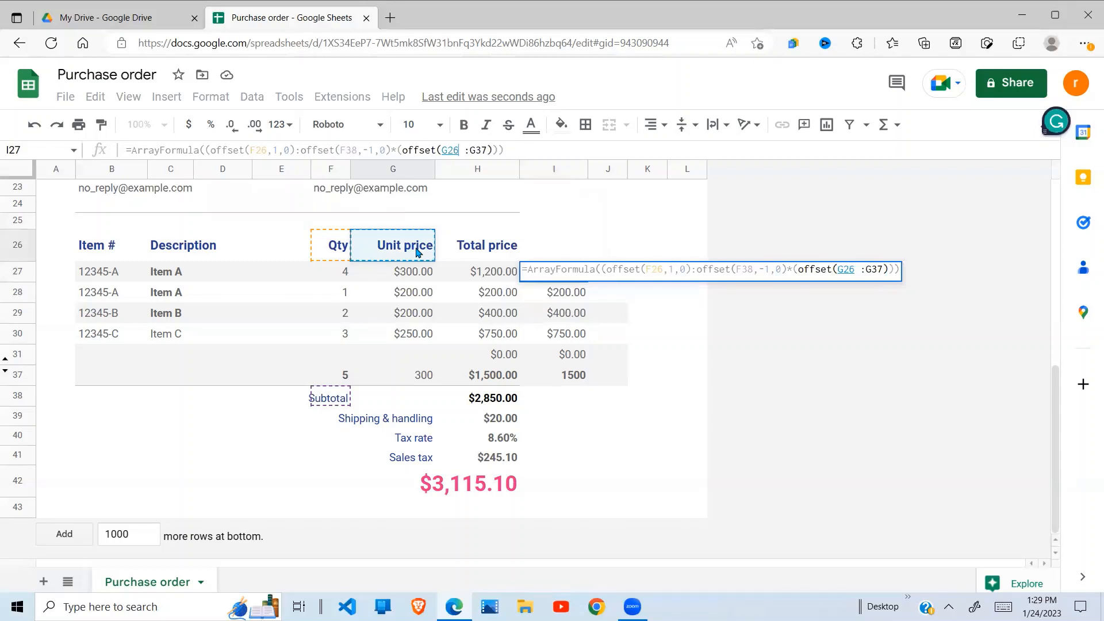
text(,)
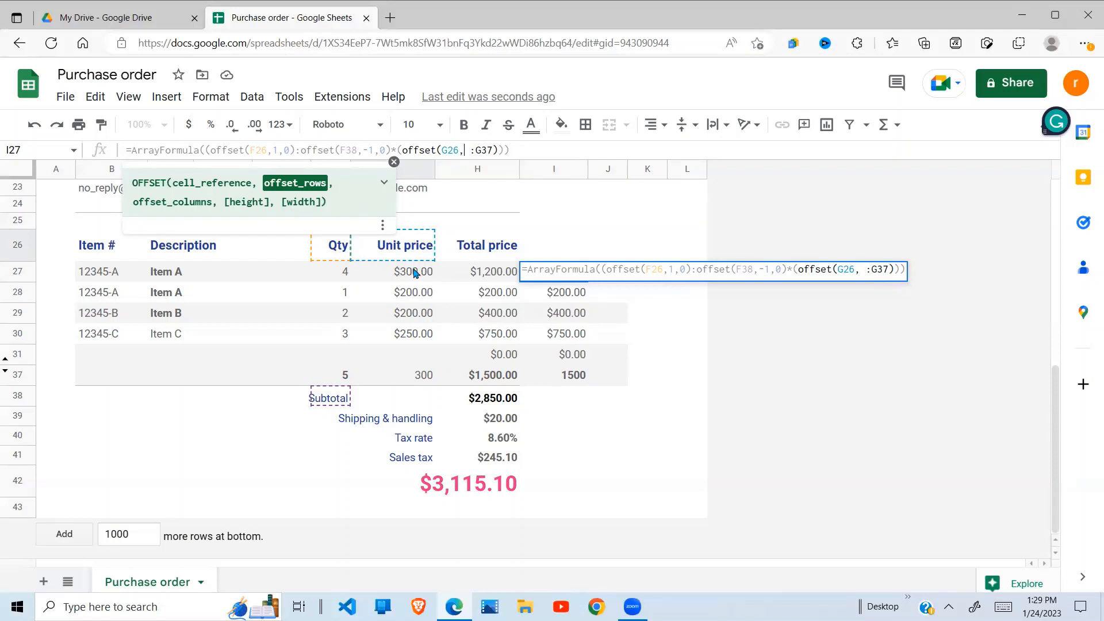
text(1,0)
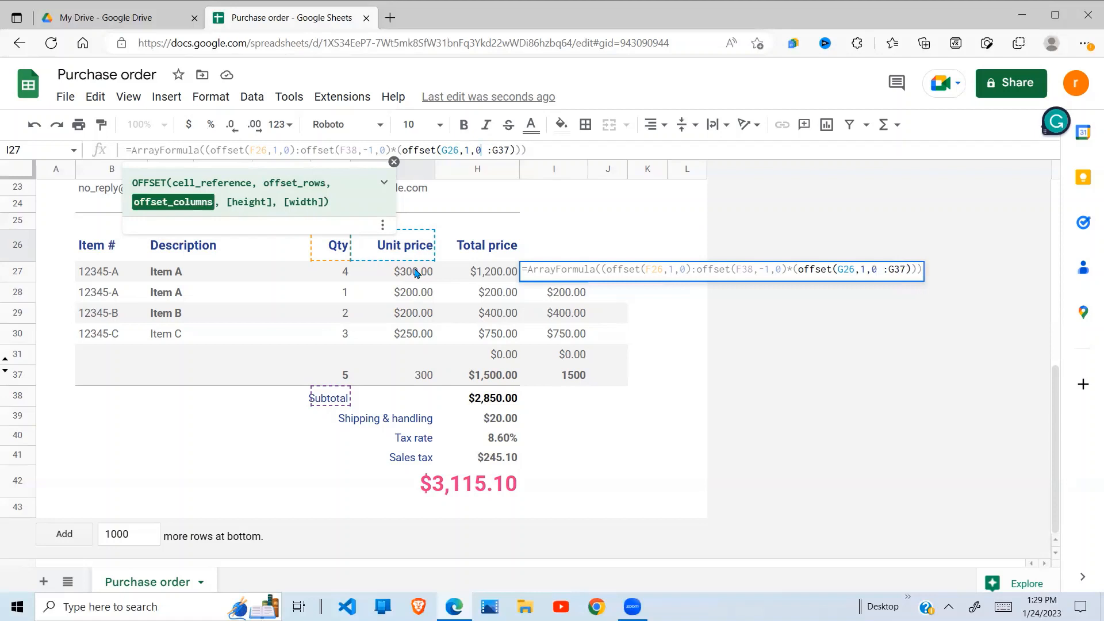
text())
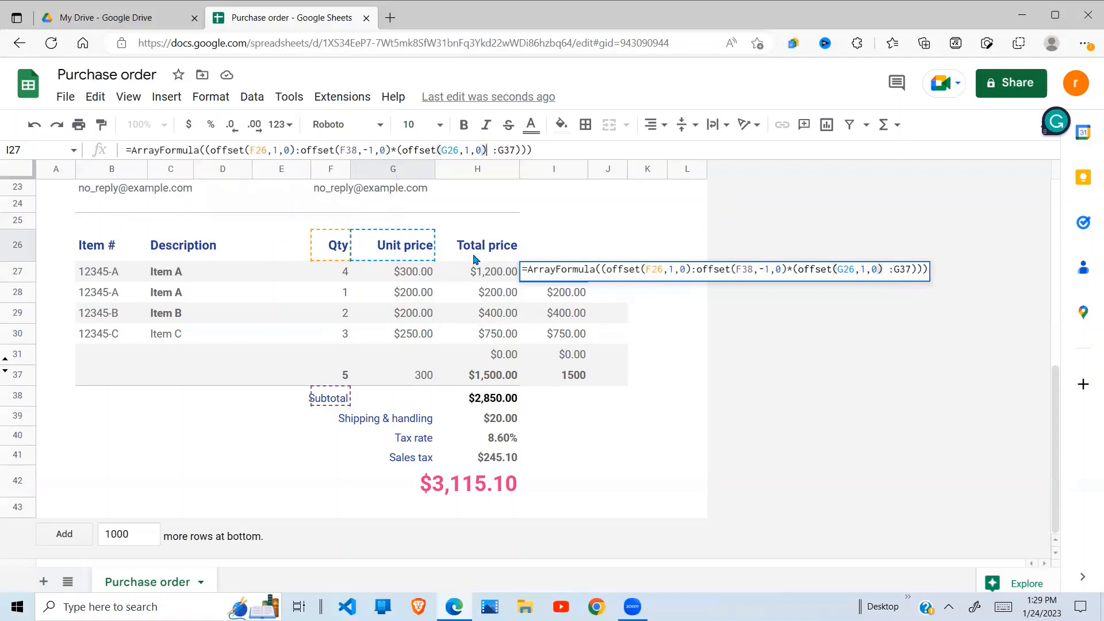
key(Return)
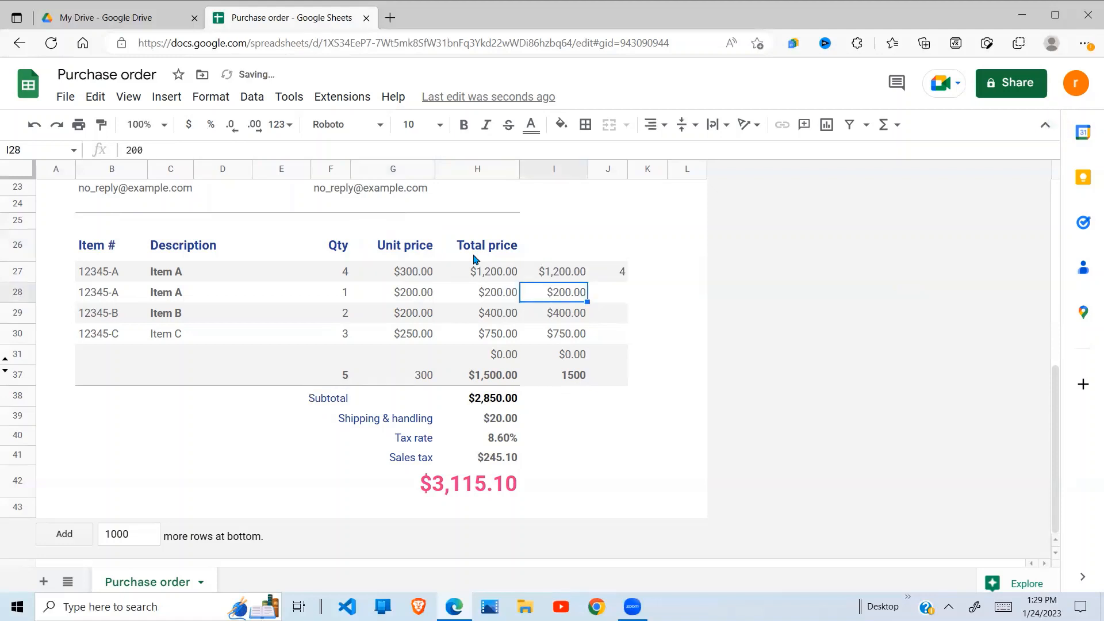
Replace G37 in the array formula in I27 with offset(F38,-1,1), anchoring the unit price range's end to the Subtotal label cell
click(582, 275)
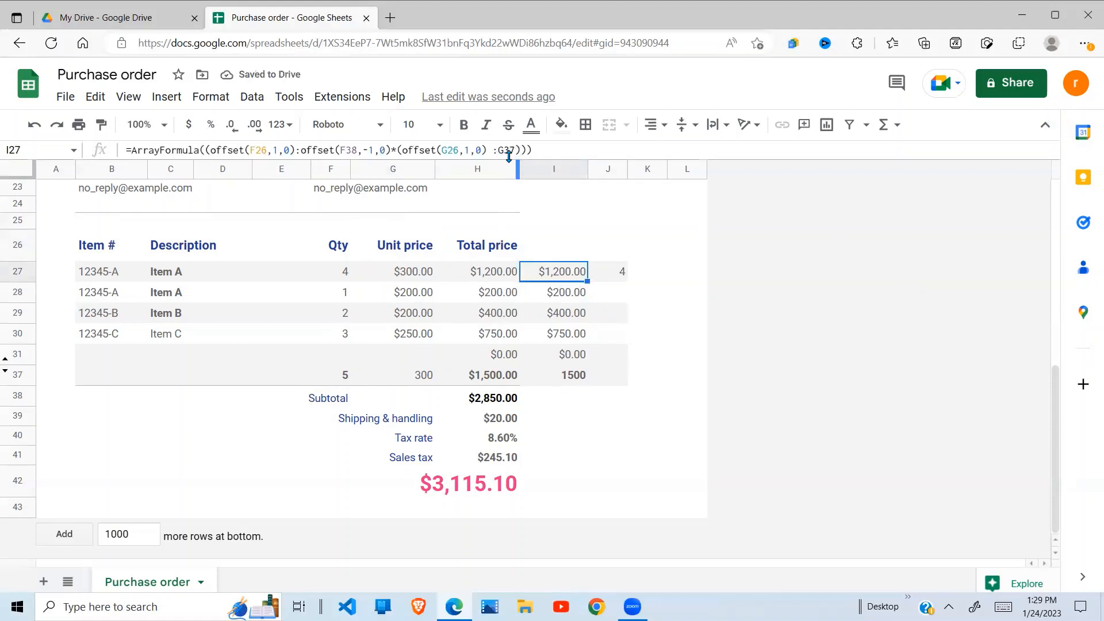
click(419, 377)
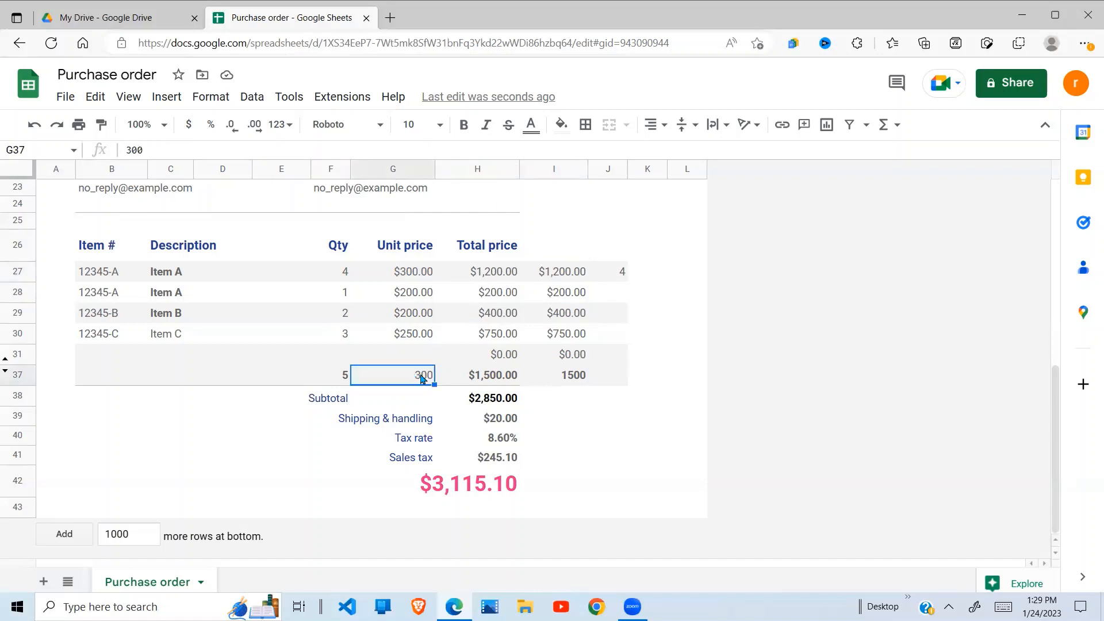
click(355, 400)
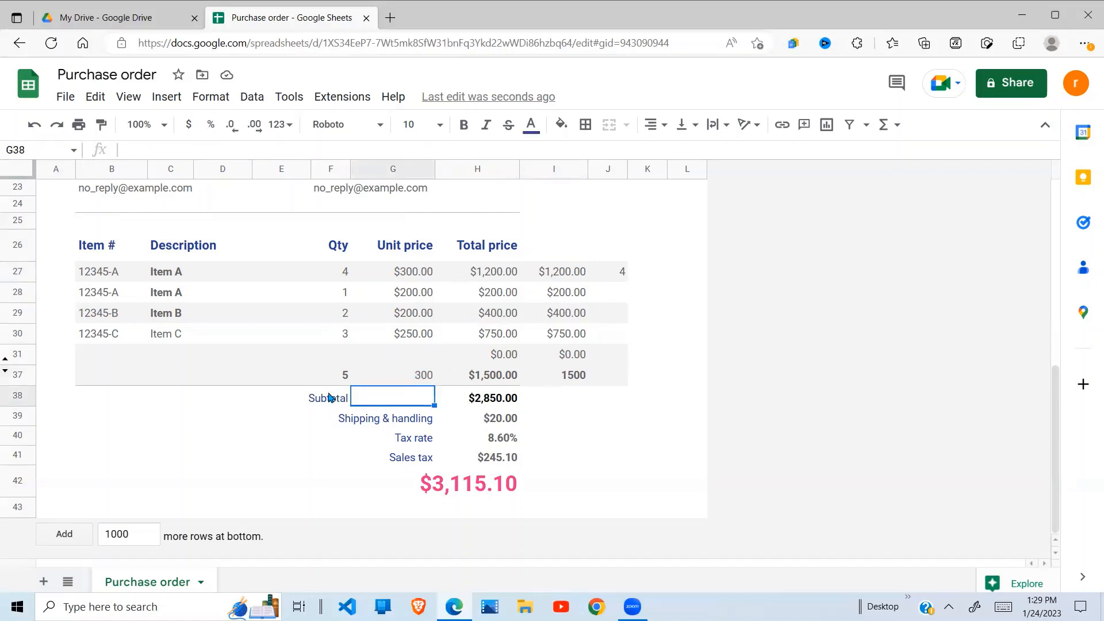
click(328, 400)
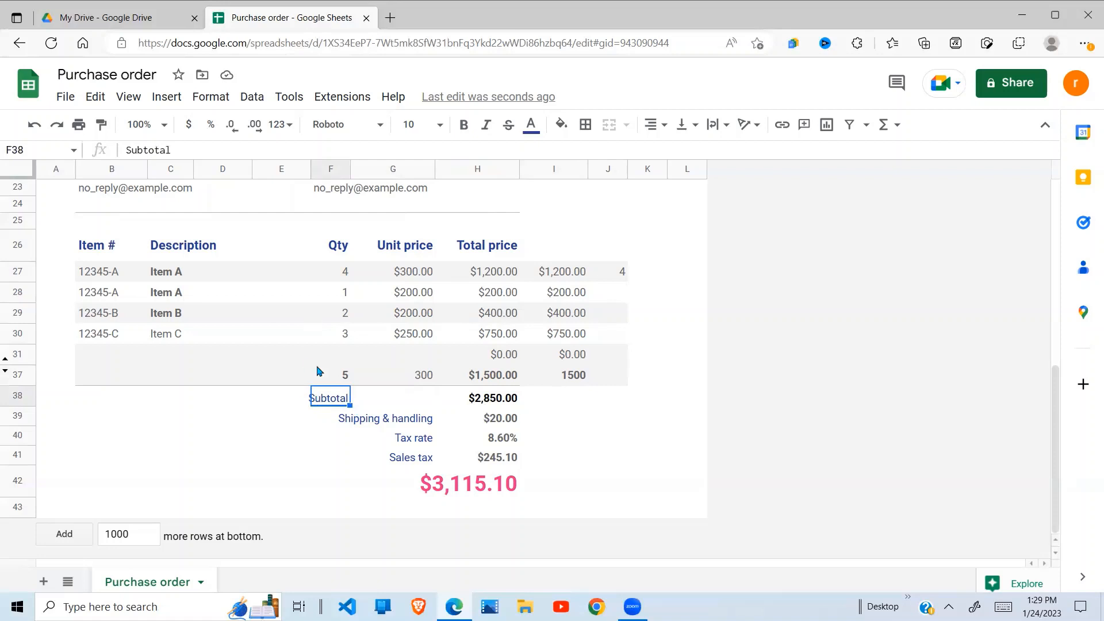
click(377, 400)
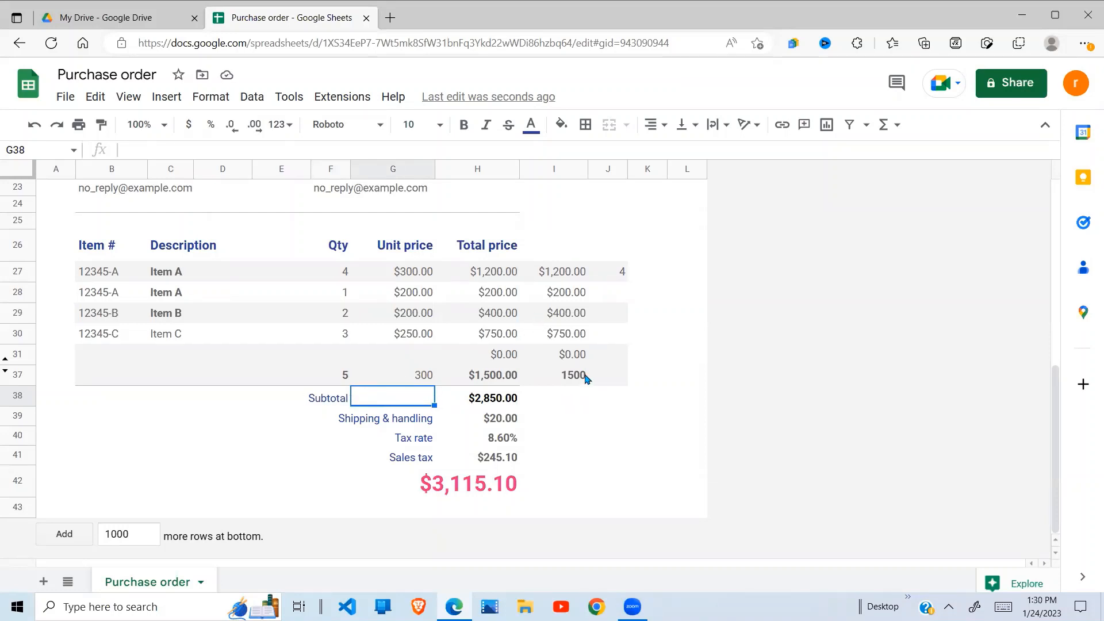
click(580, 274)
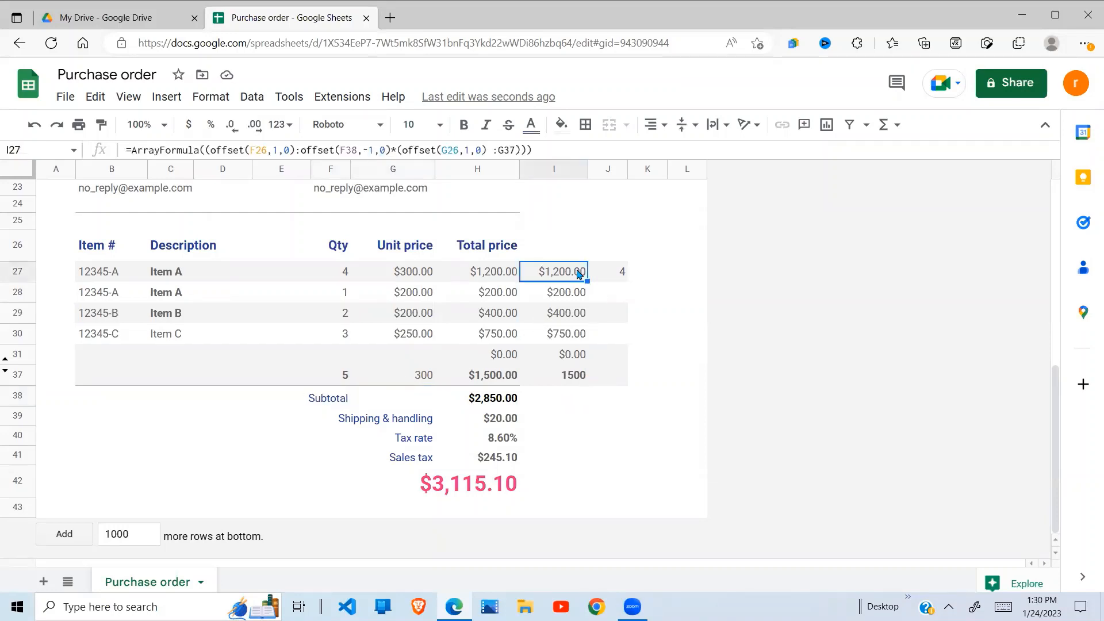
click(510, 150)
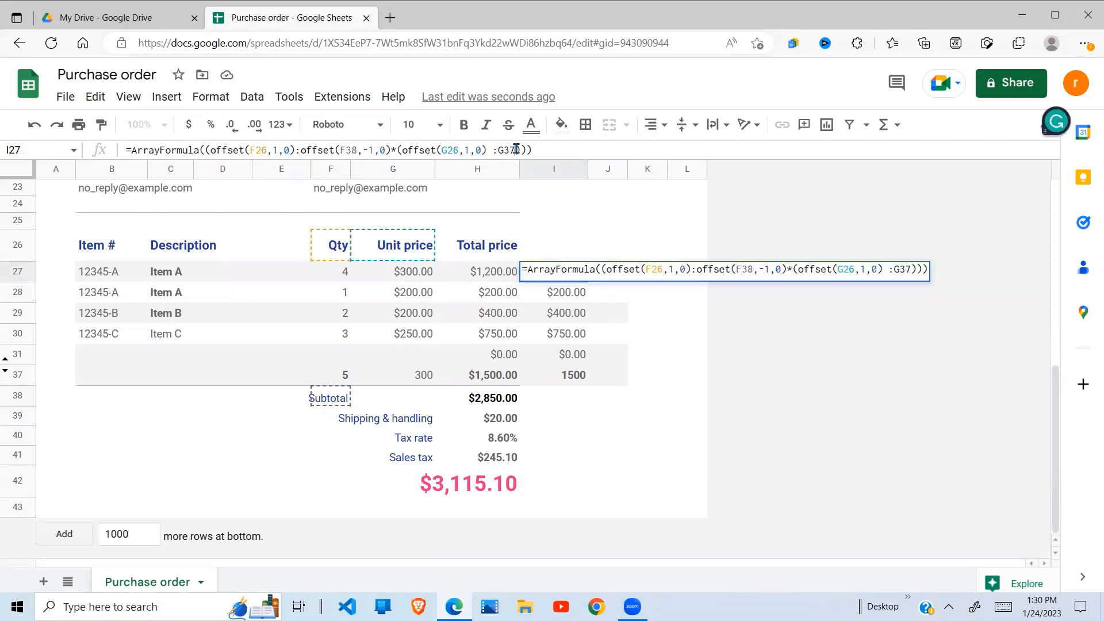
key(BackSpace)
key(BackSpace)
key(BackSpace)
text(offset)
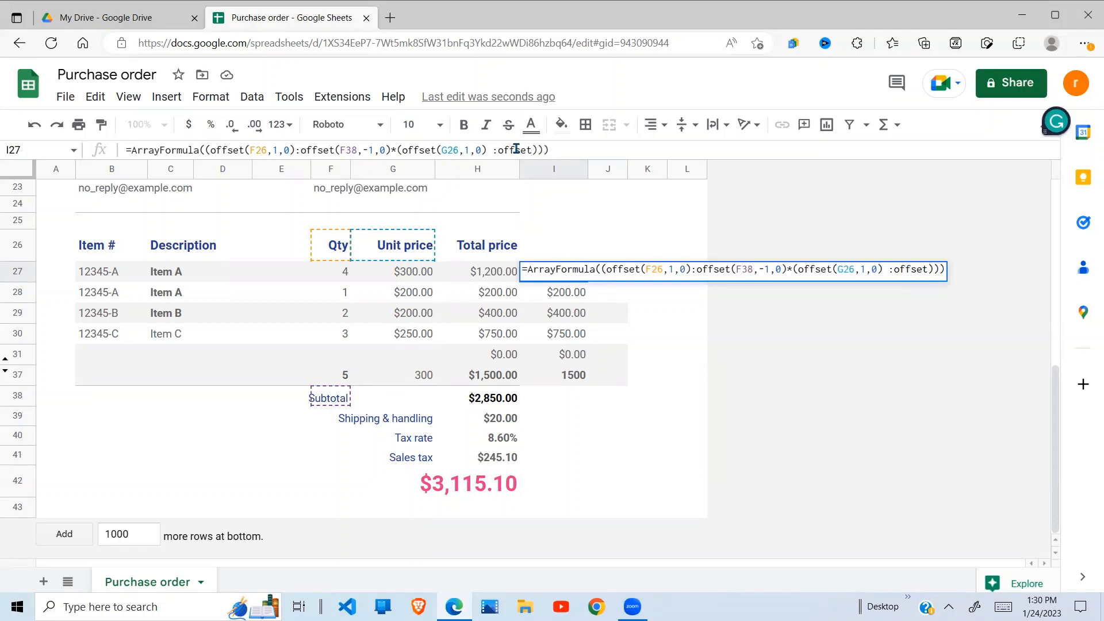
text(()
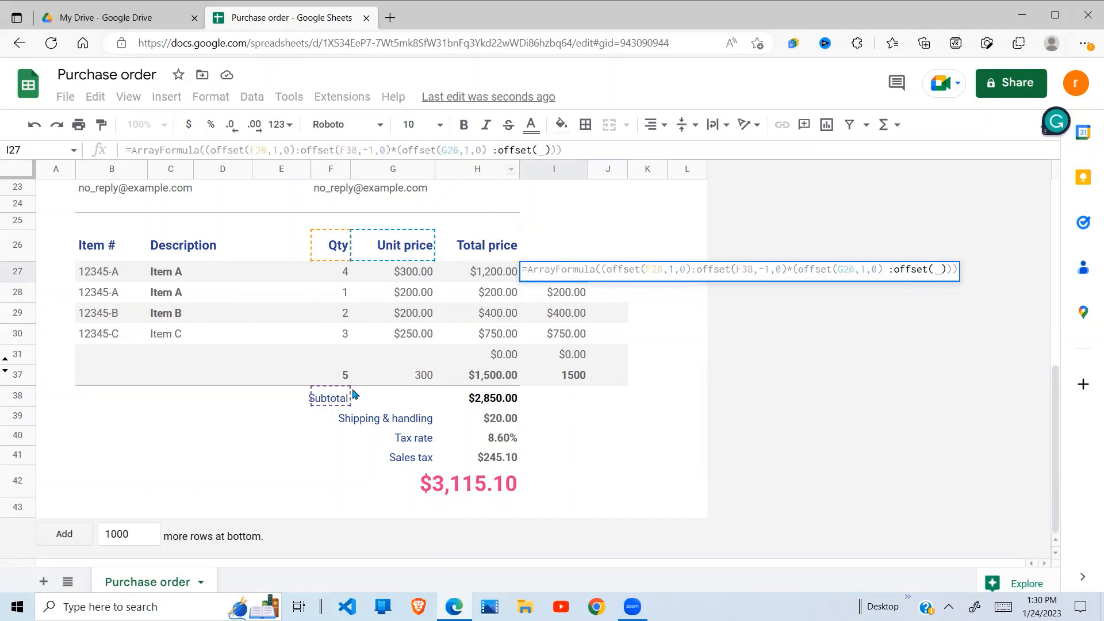
click(330, 400)
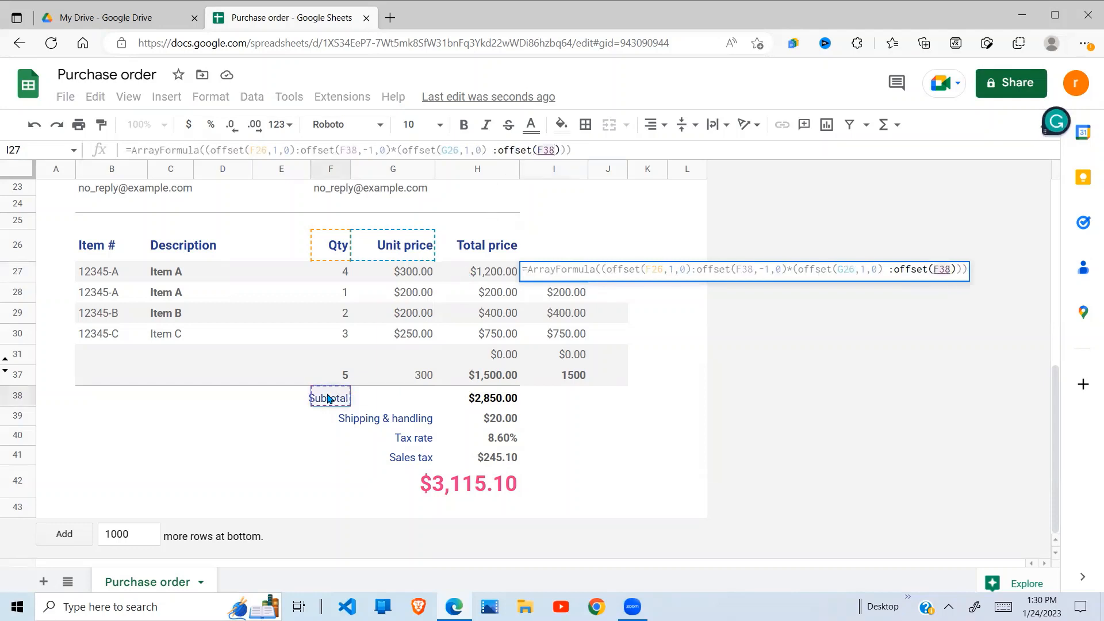
text(,)
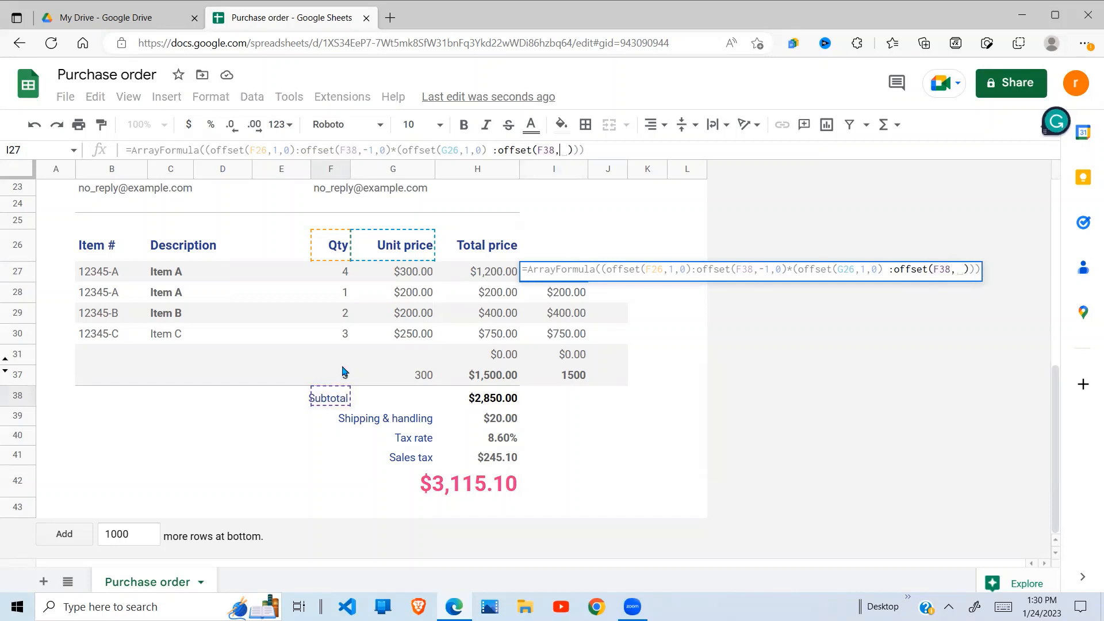
text(-1)
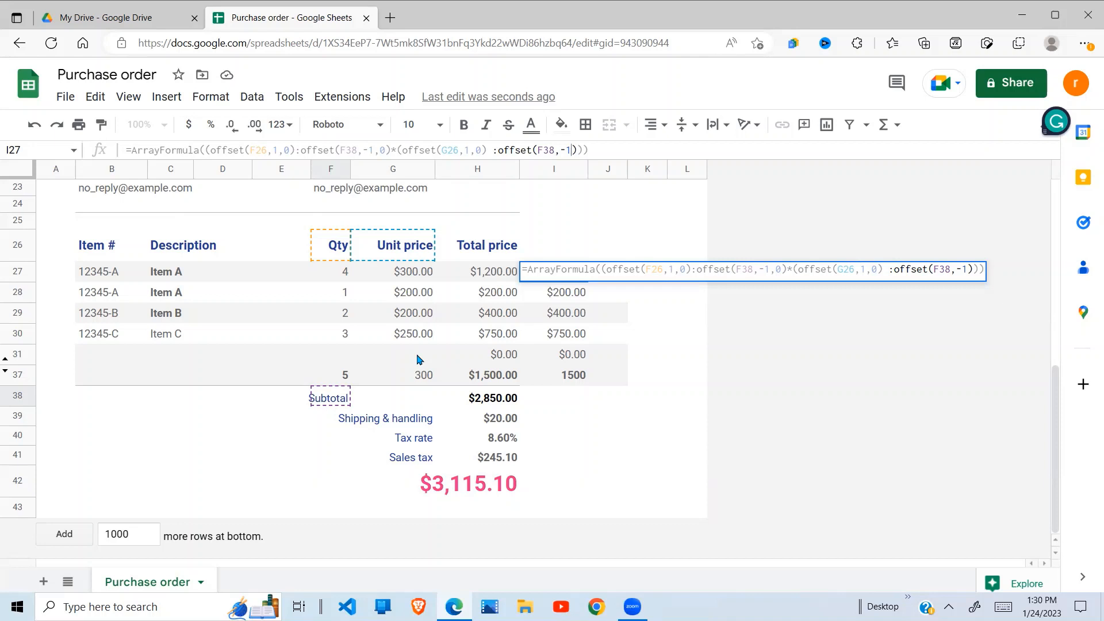
text(,1)
key(Return)
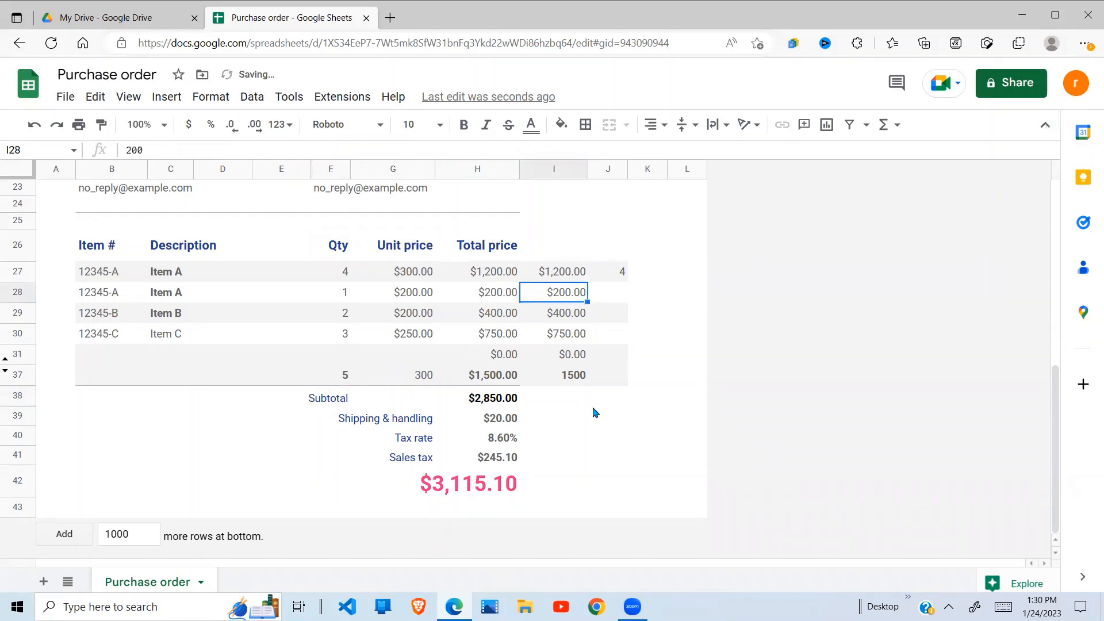
Test the array formula's anchored ranges by inserting one row above row 27, and undo the insertion
click(559, 271)
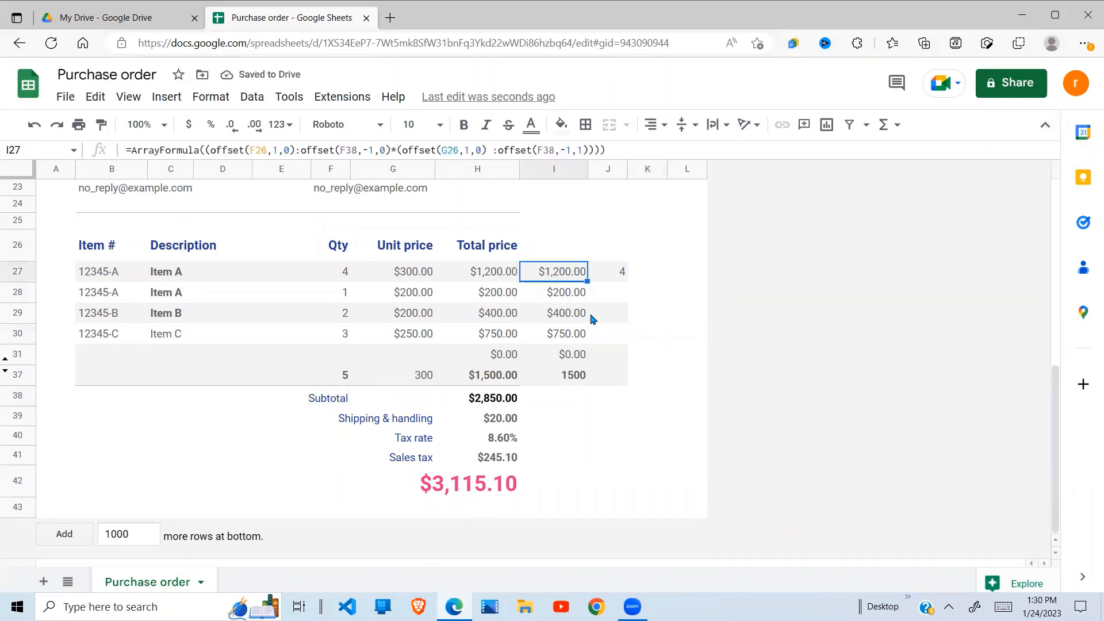
click(586, 336)
drag(566, 275, 581, 376)
click(638, 355)
click(564, 279)
right_click(17, 272)
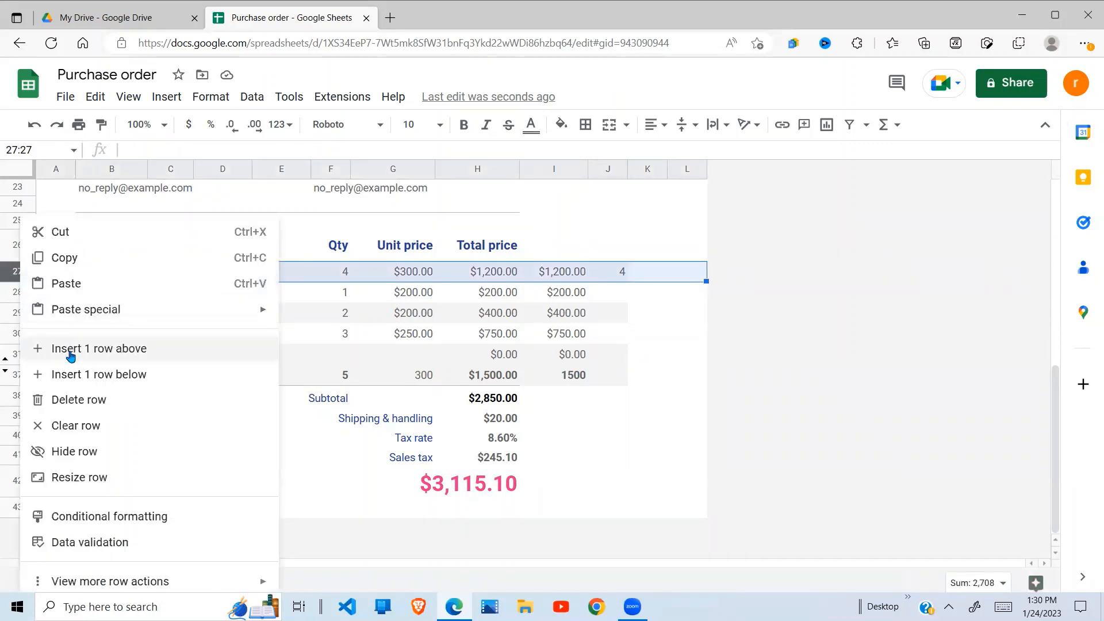
click(69, 349)
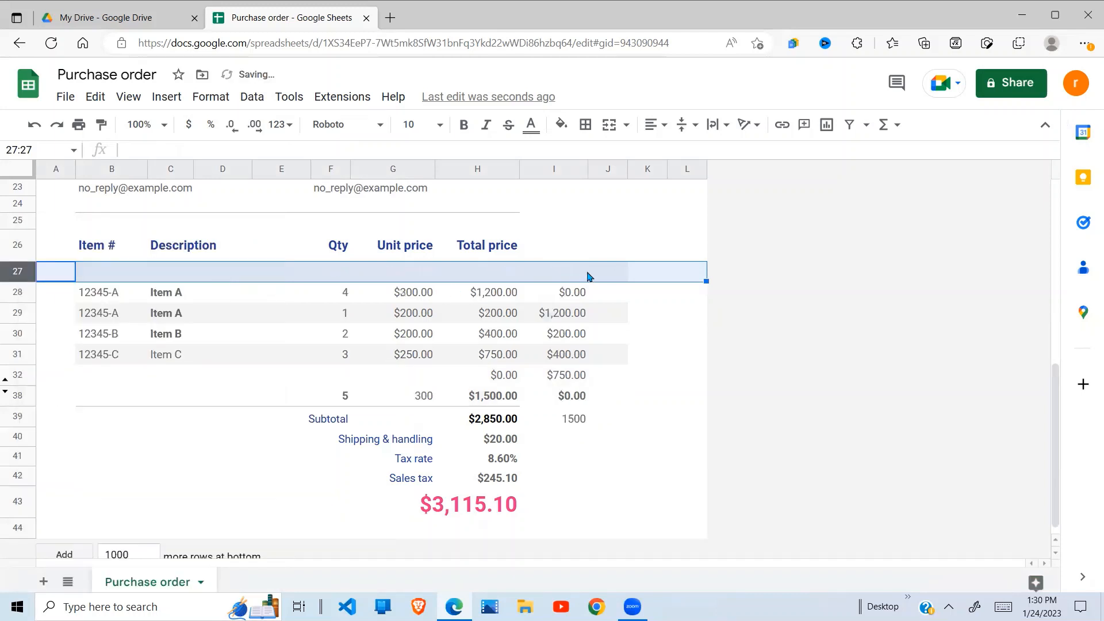
click(561, 299)
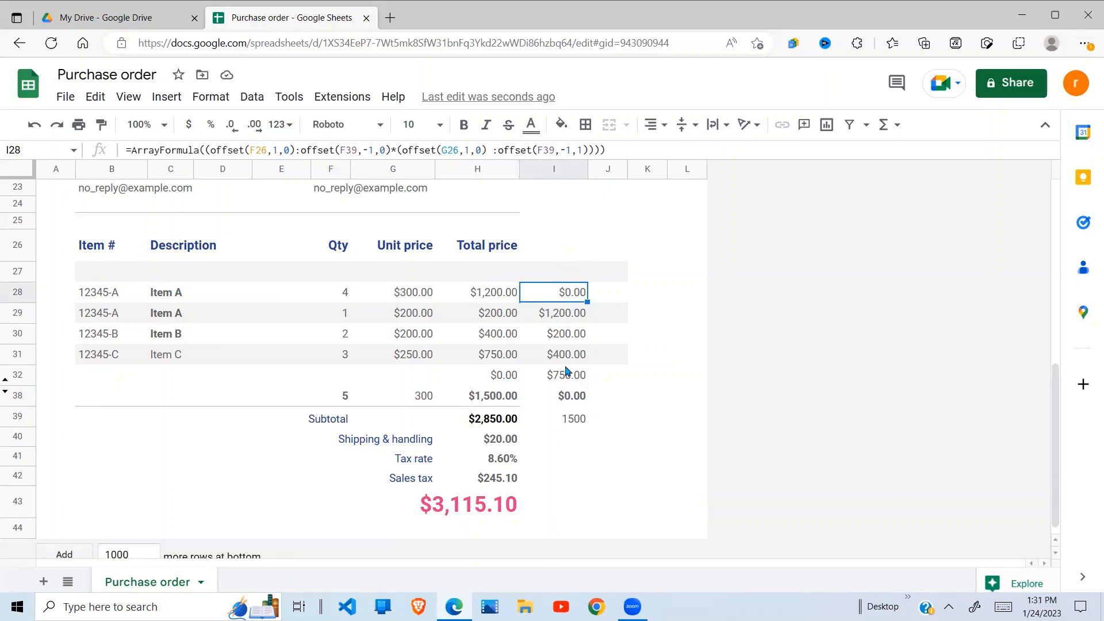
key(ctrl+z)
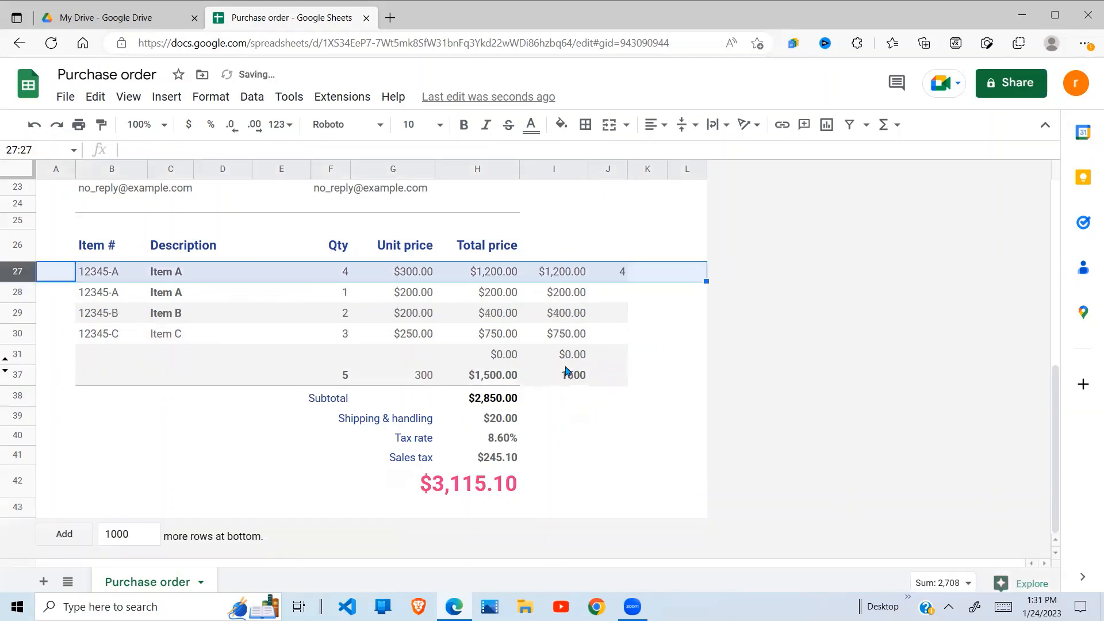
Copy the array formula text from I27 without its leading equals sign, leaving the cell unedited
click(473, 245)
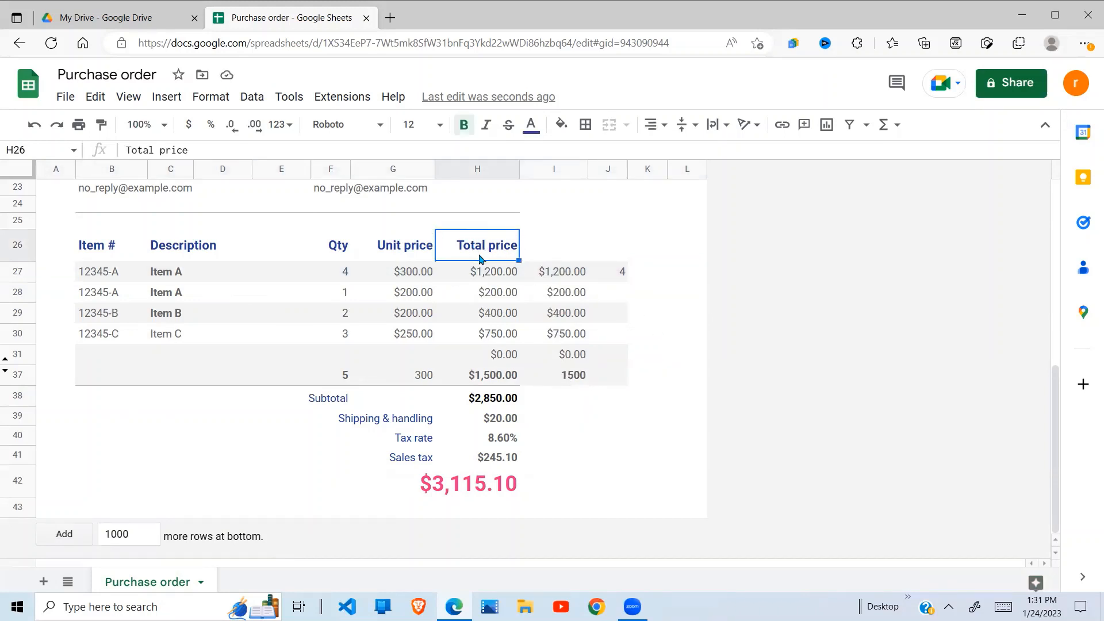
click(571, 280)
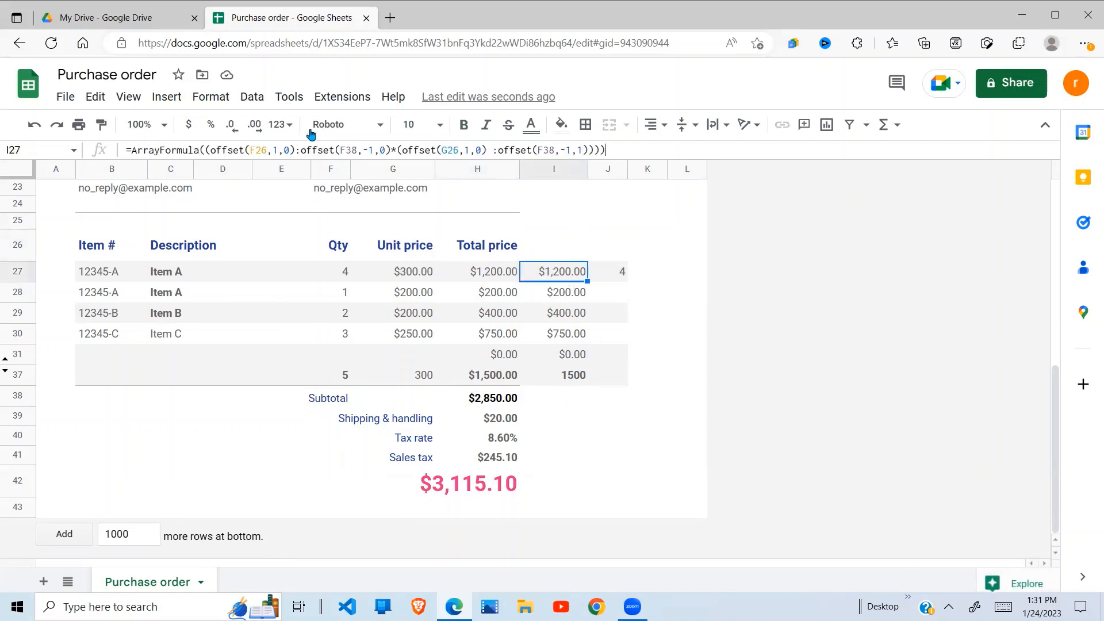
drag(615, 148, 132, 151)
key(ctrl+c)
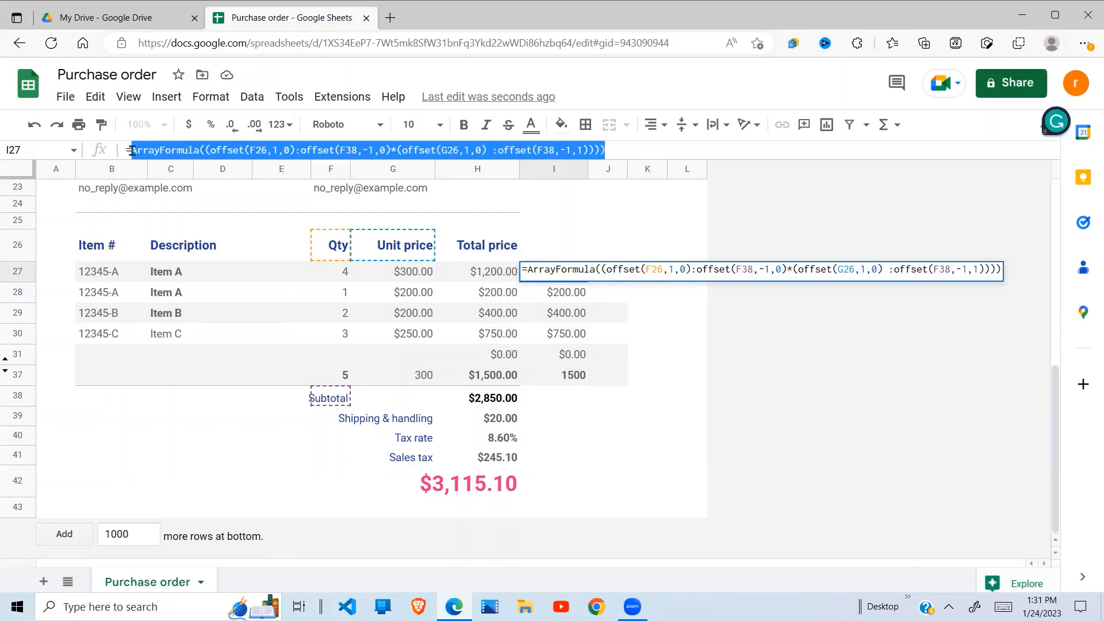
key(Escape)
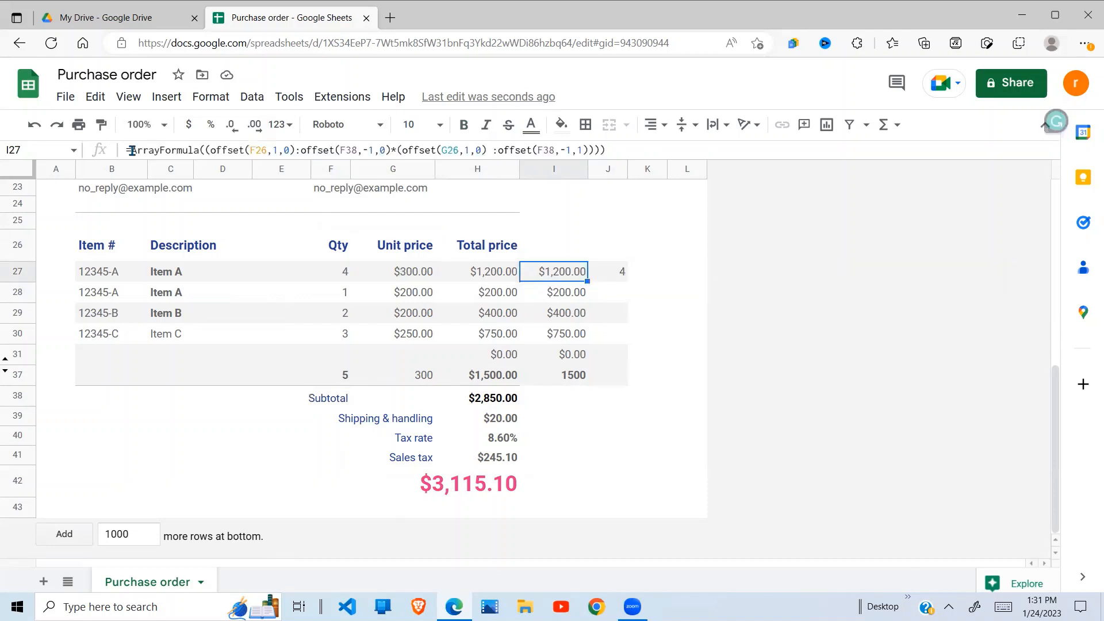
click(598, 315)
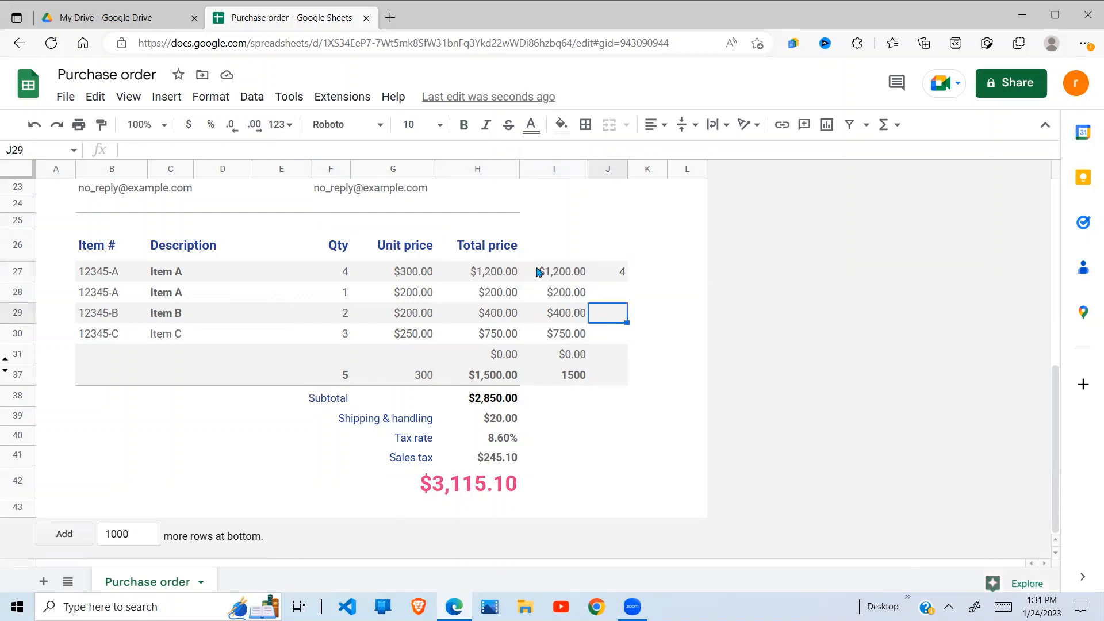
Turn the Total price header in H26 into an array in curly braces, with the header text and the copied ArrayFormula separated by a semicolon
click(496, 246)
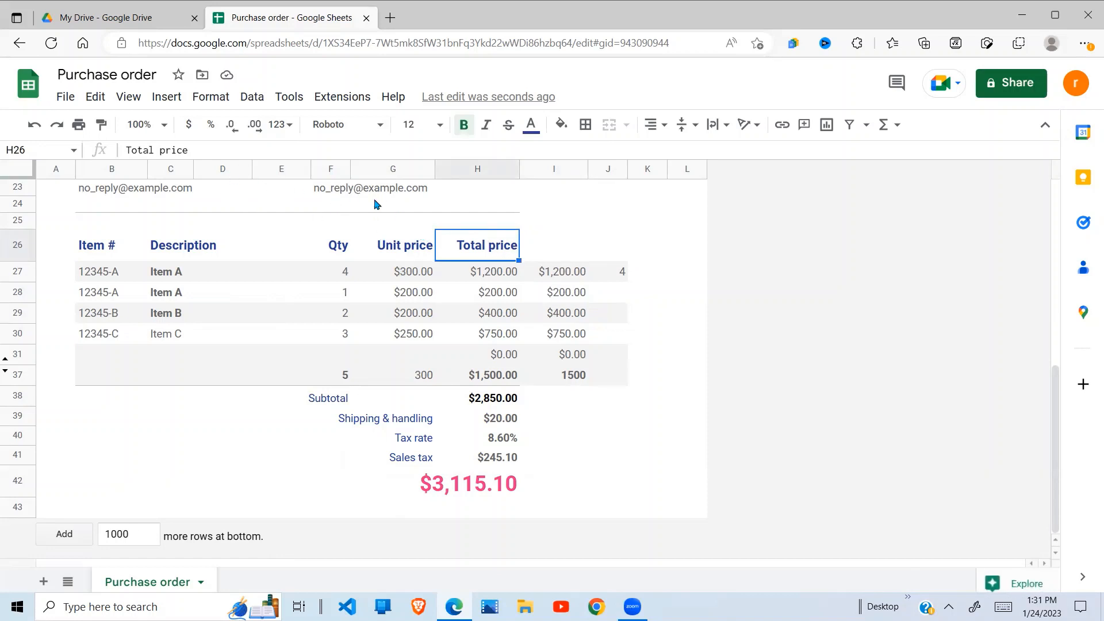
click(125, 150)
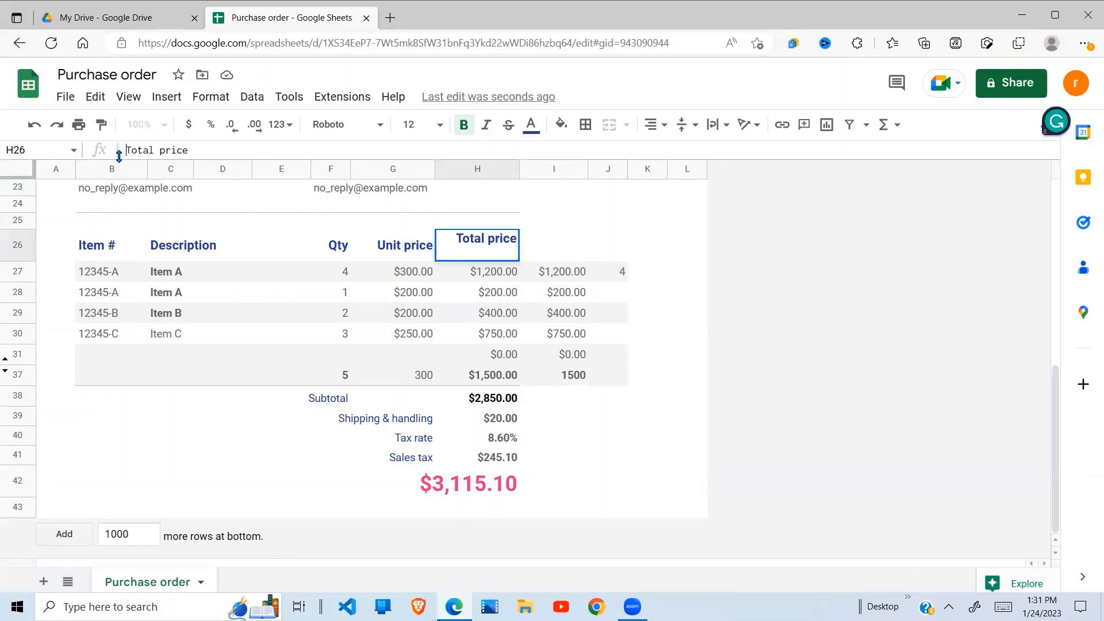
text(=)
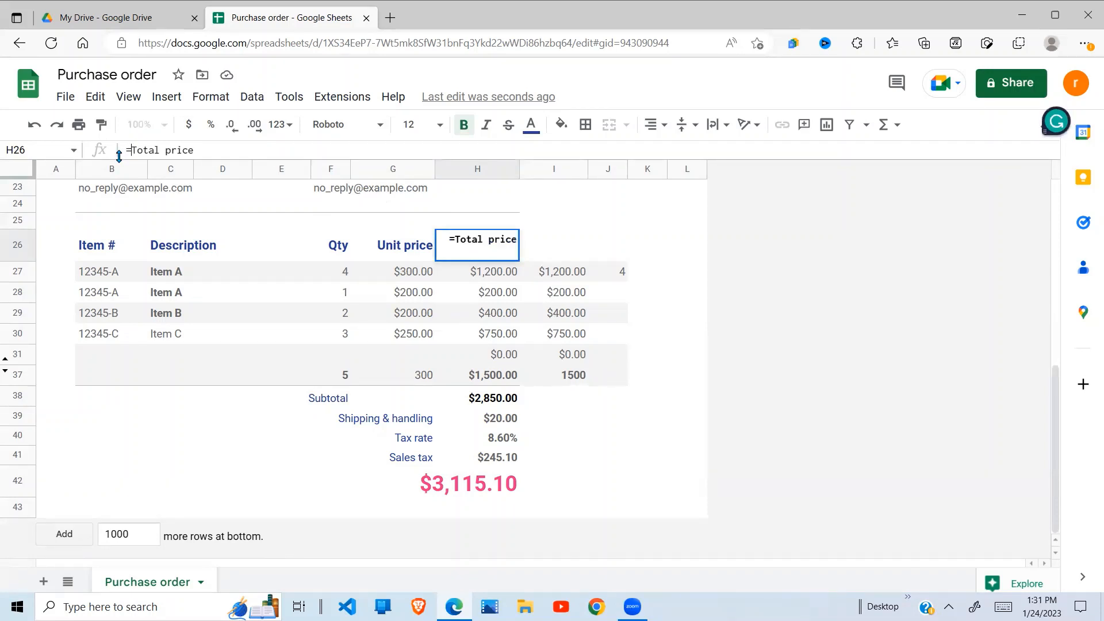
text({)
click(213, 150)
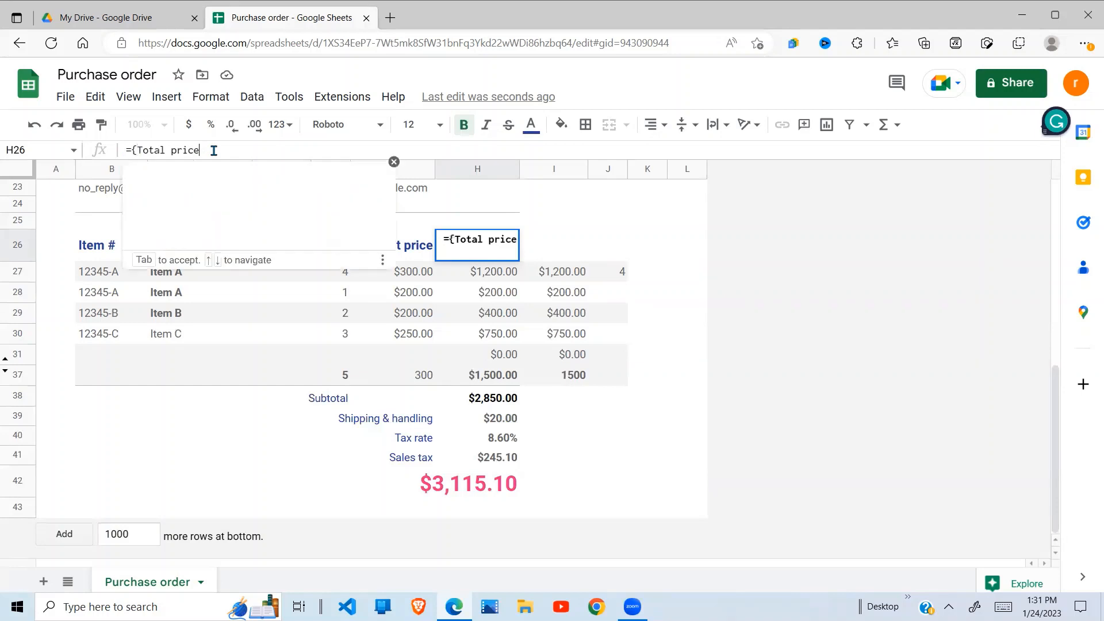
text(})
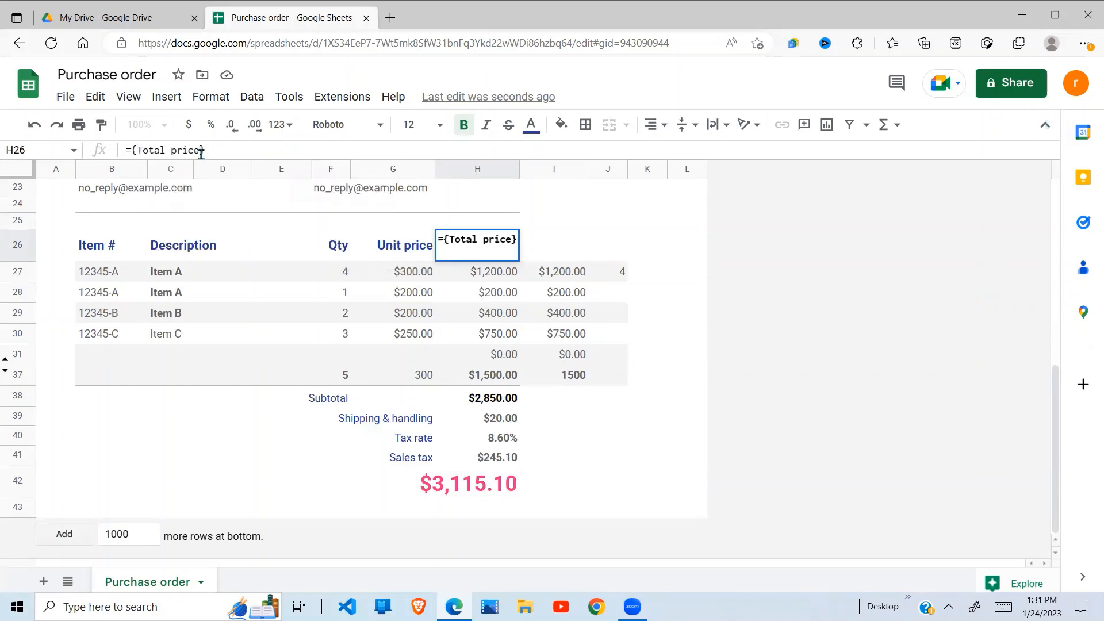
click(199, 151)
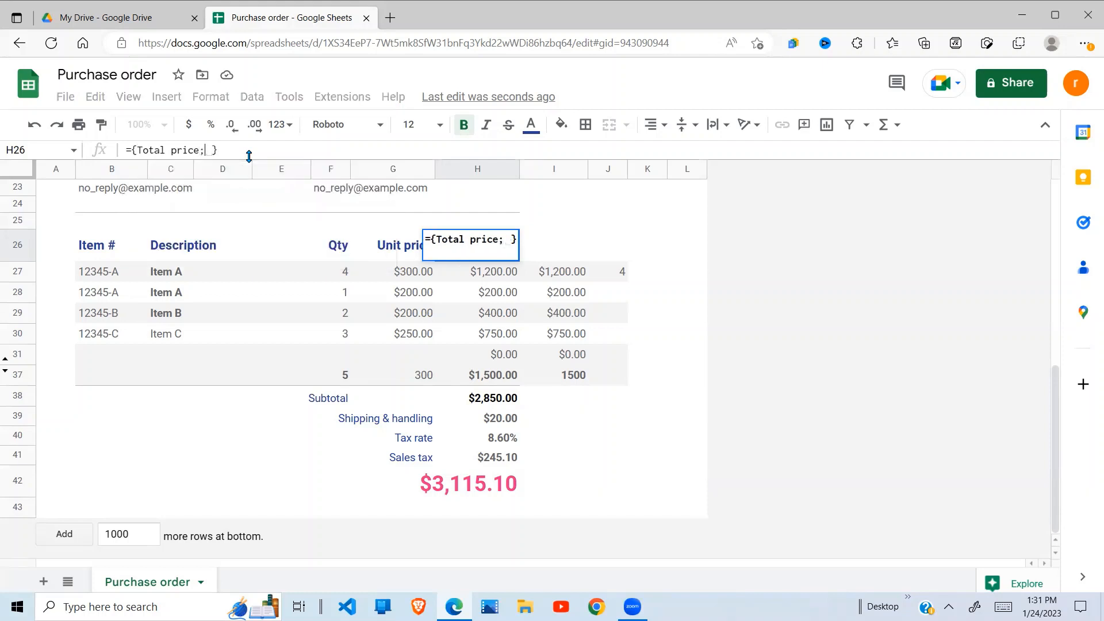
key(ctrl+v)
text())
key(Delete)
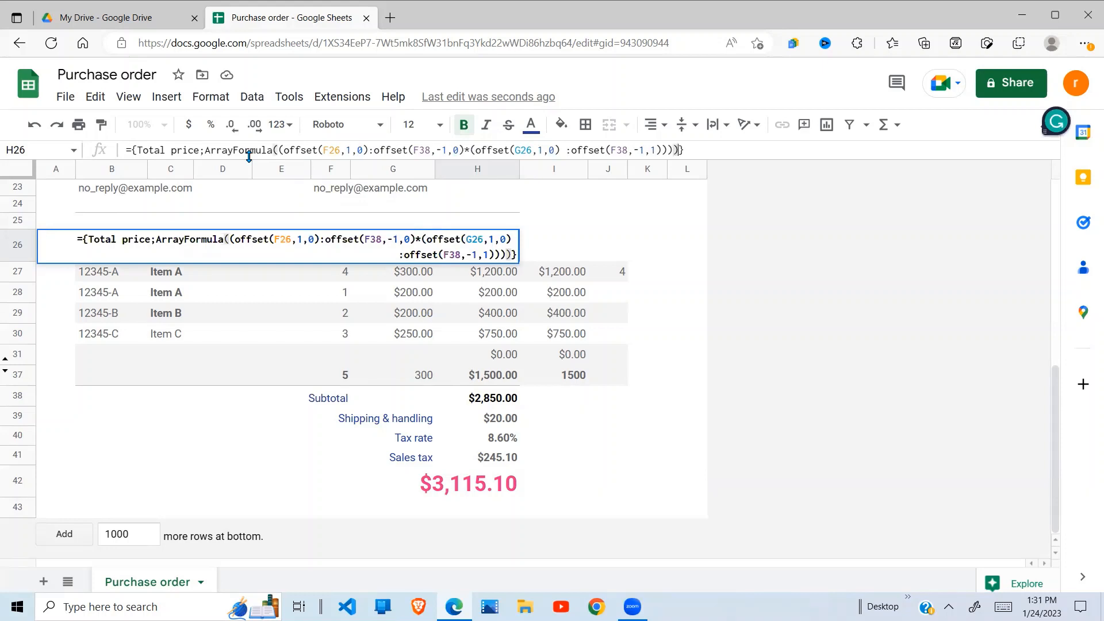
key(Return)
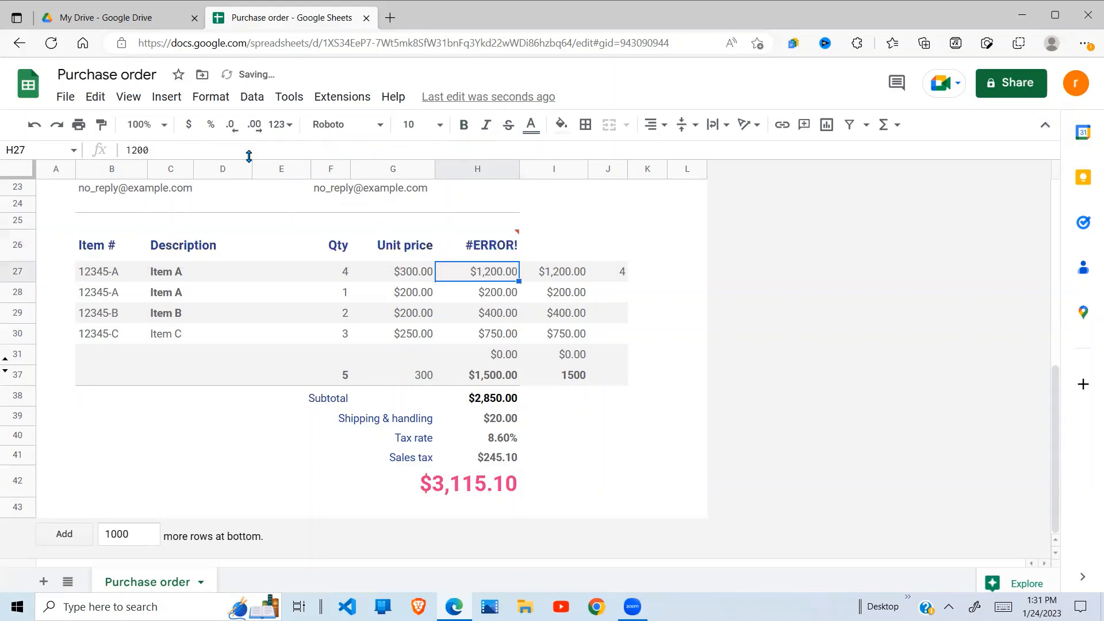
Enclose the header text Total price in double quotation marks within the array formula in H26
click(493, 251)
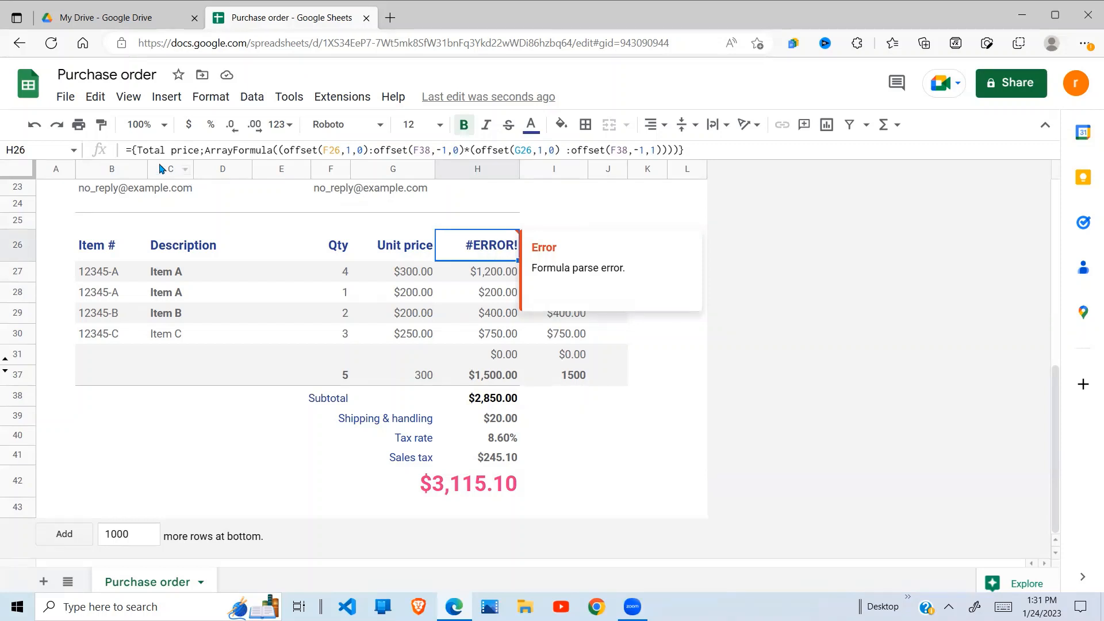
click(138, 154)
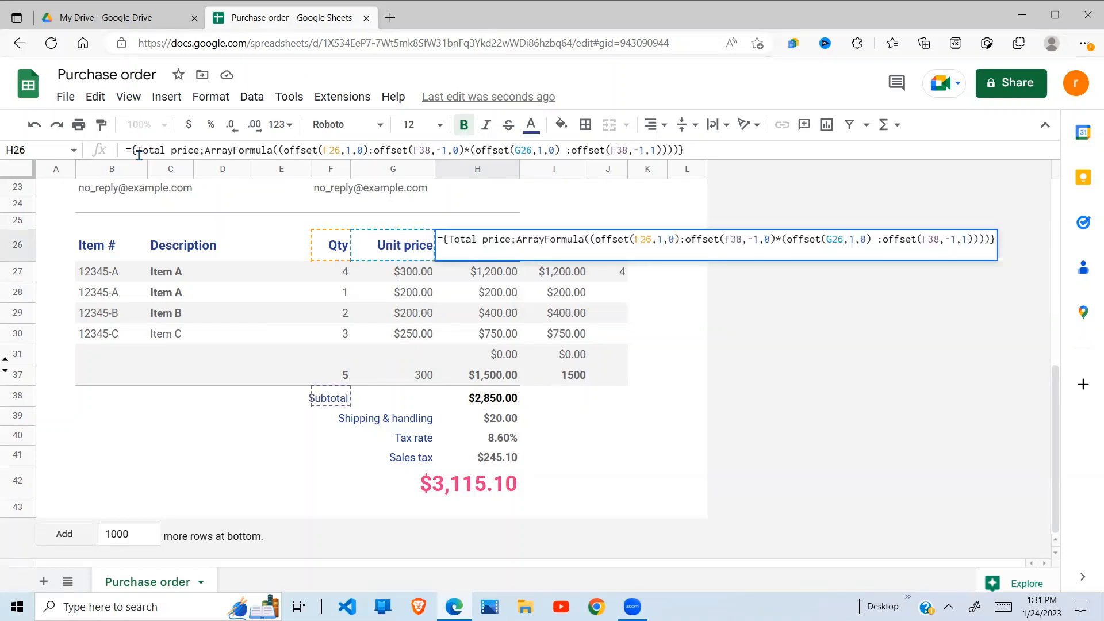
text(")
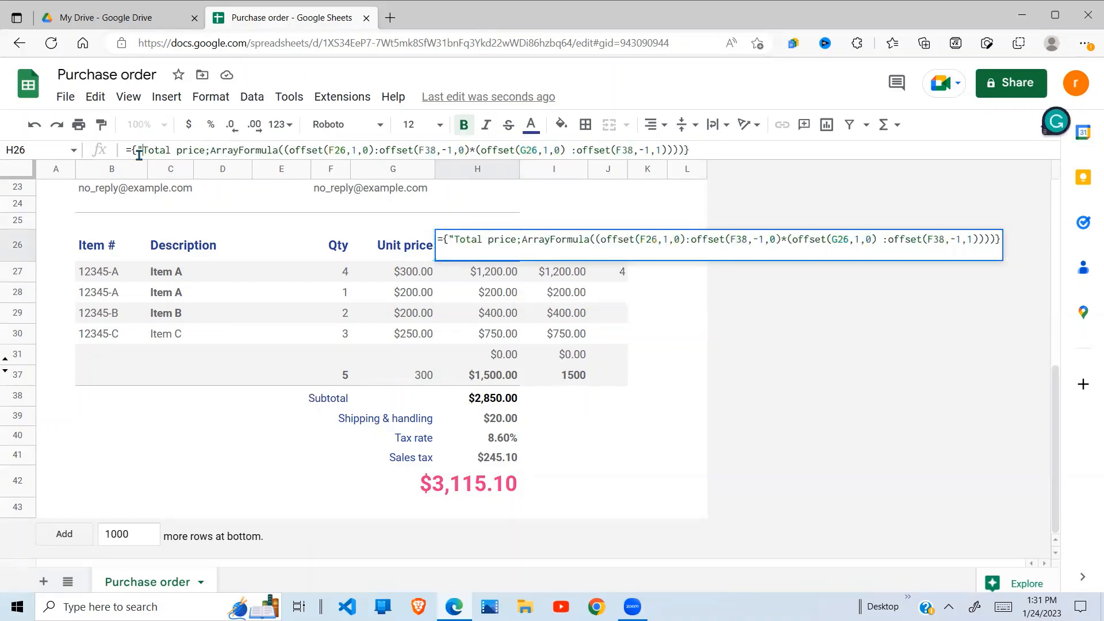
click(205, 150)
text(")
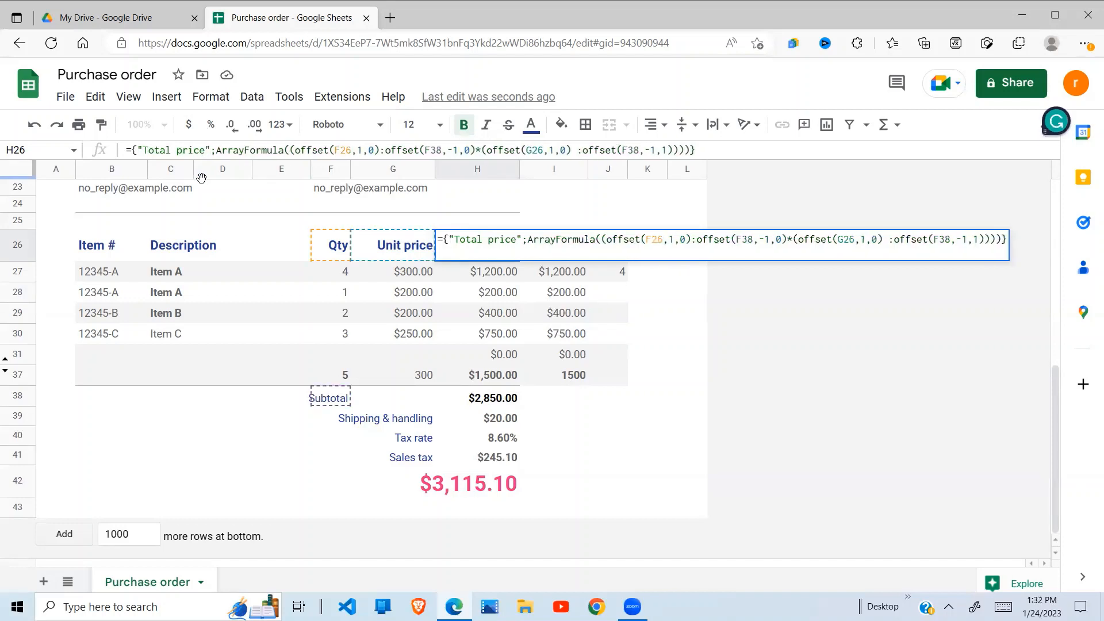
key(Return)
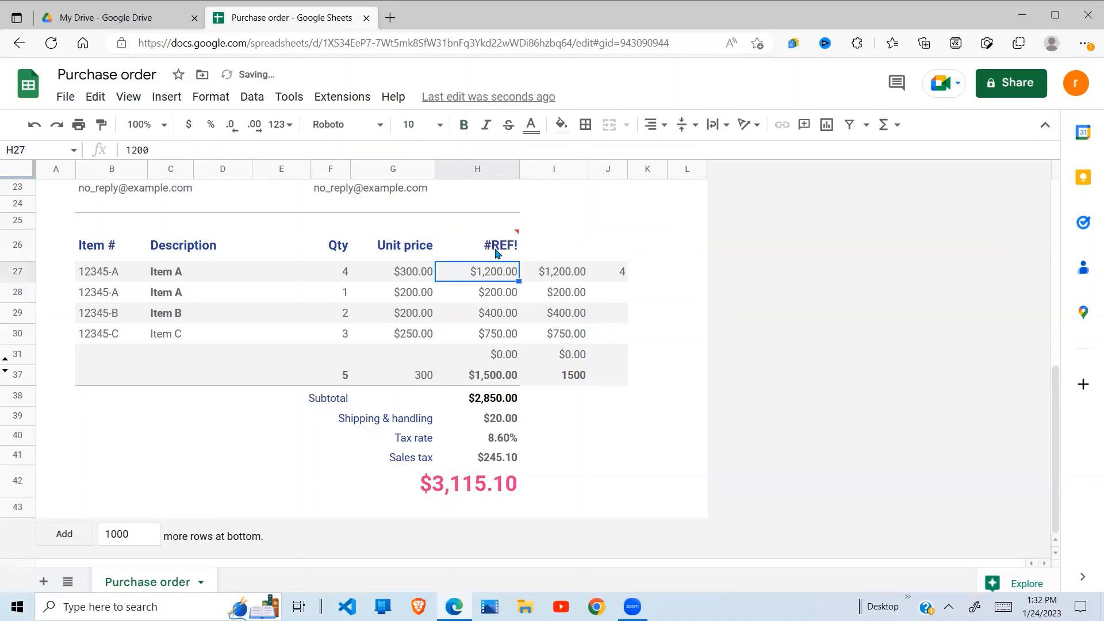
Clear the existing values in H27:H37 to make room for the array expanding from the Total price header
click(497, 253)
click(505, 276)
click(505, 248)
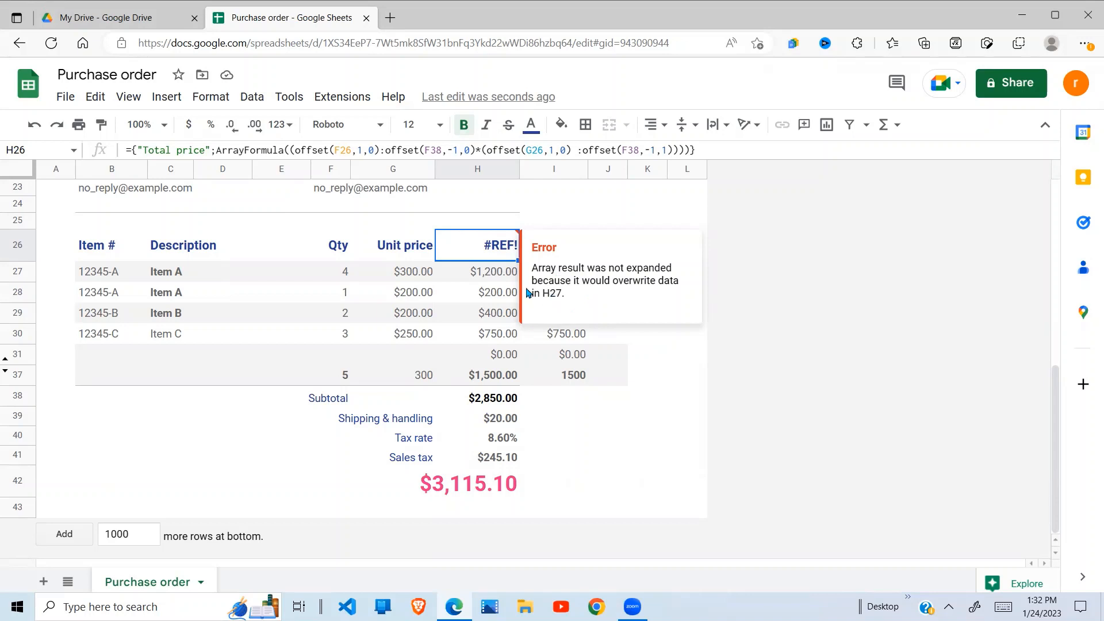
click(496, 276)
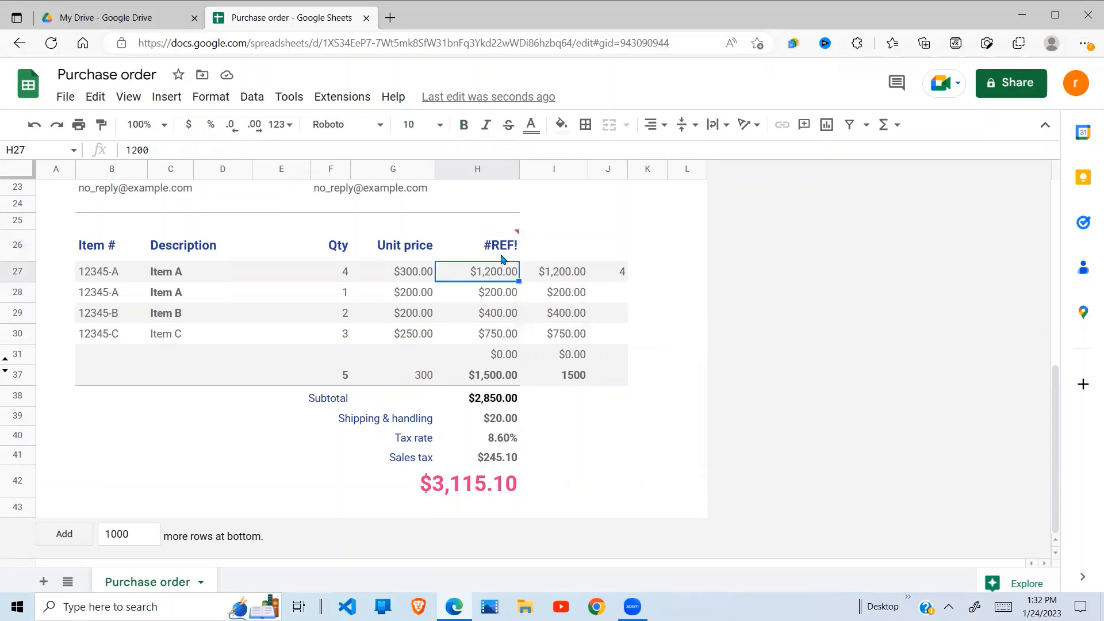
mouse_move(503, 249)
key(shift+Down)
key(shift+Down)
key(shift+Down)
key(shift+Down)
key(shift+Down)
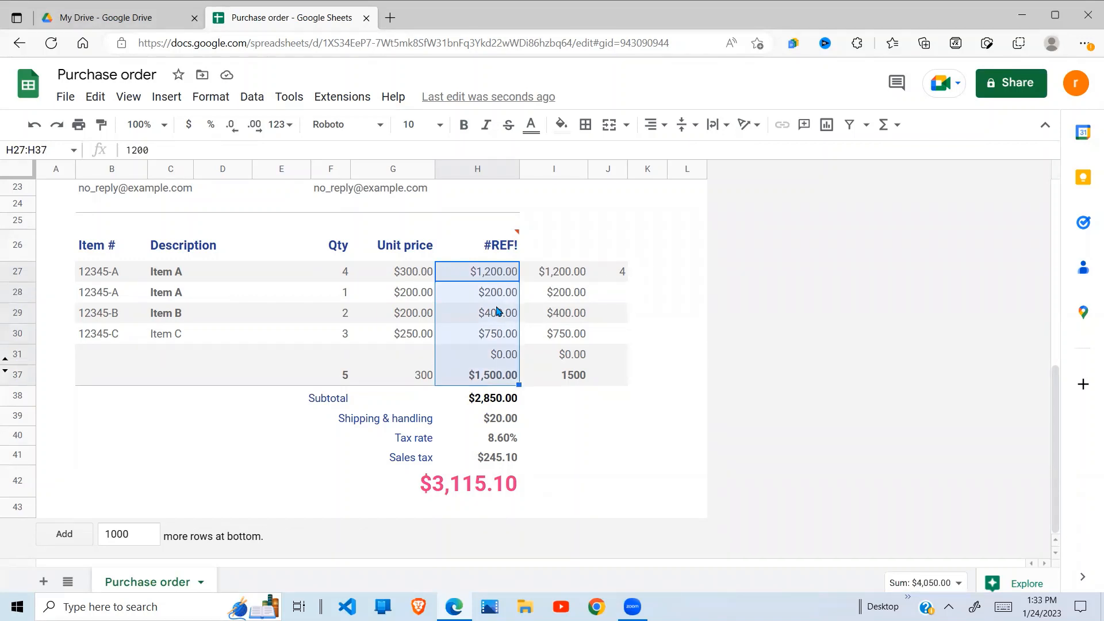
click(476, 294)
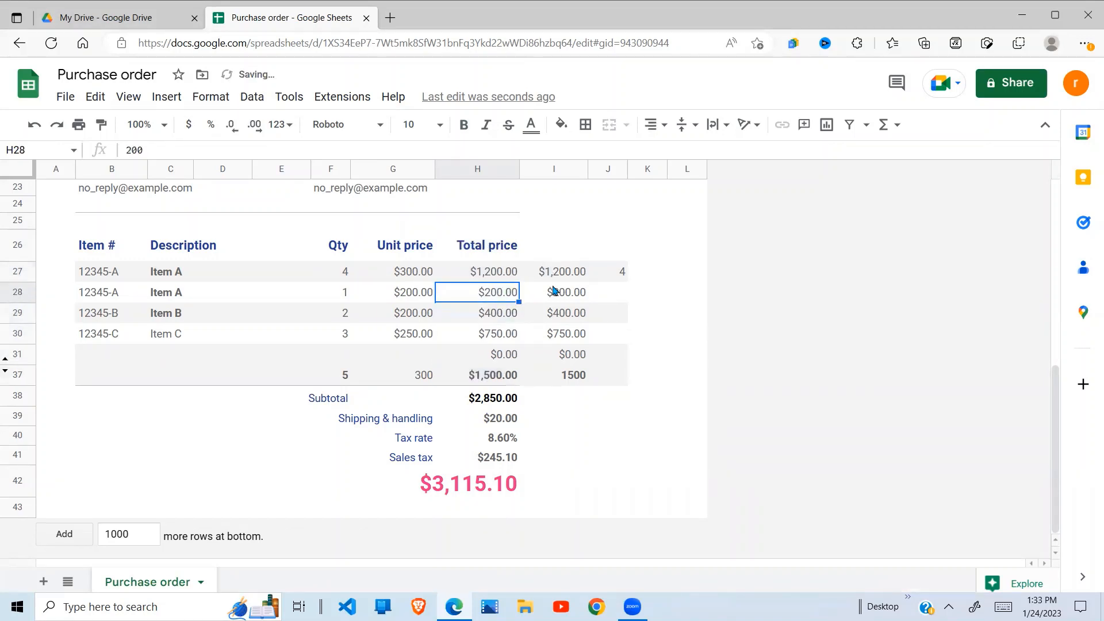
Clear the leftover helper cells beside the item table in I27:K38
click(564, 292)
click(578, 272)
drag(648, 321, 647, 393)
key(Delete)
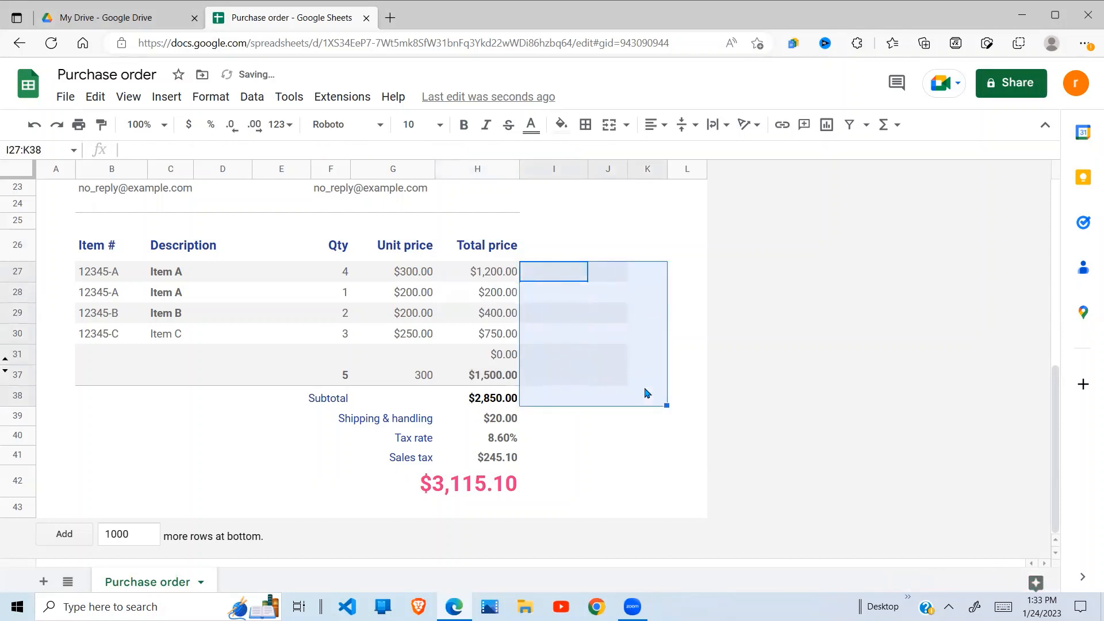
click(618, 321)
Examine the Subtotal's sum range in H38 and the contents of the first Total price cell, H27, leaving both unedited
click(497, 273)
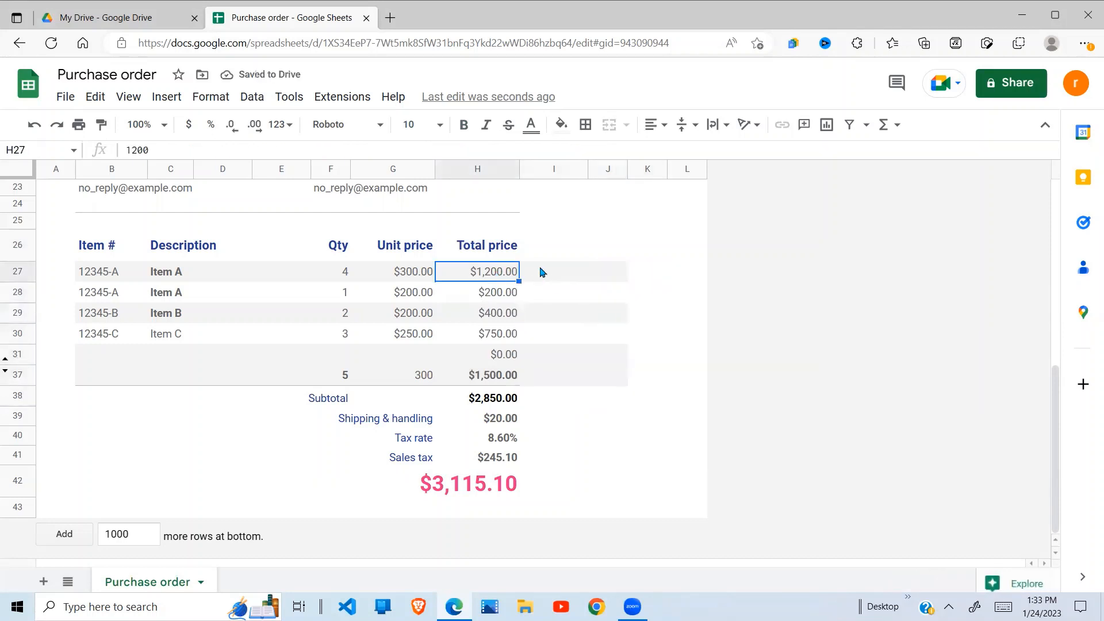
click(582, 299)
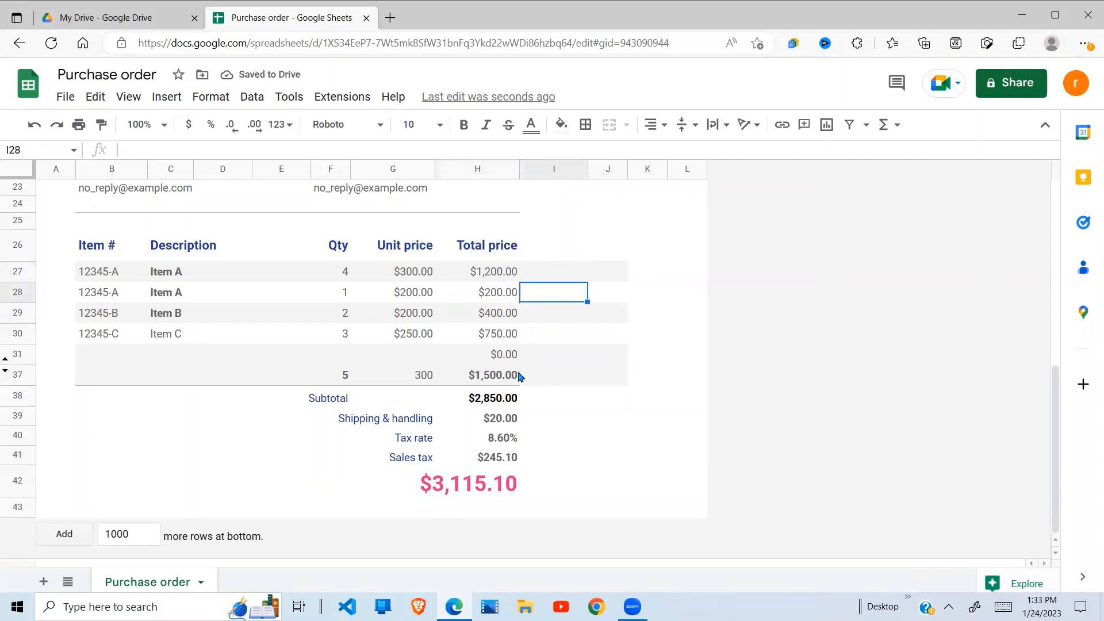
click(495, 399)
double_click(494, 398)
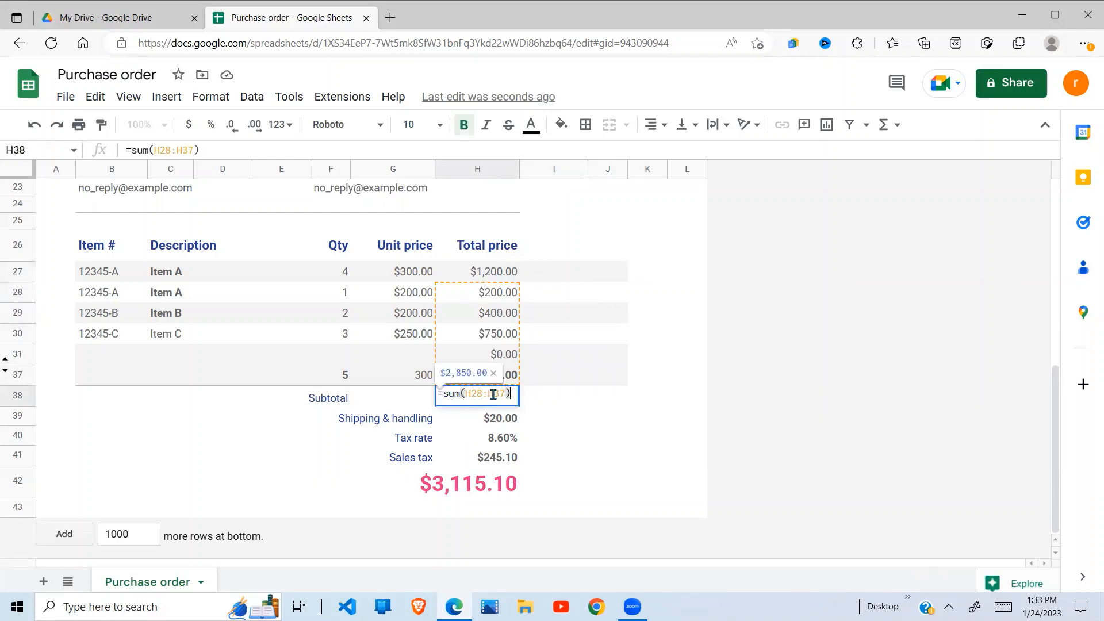
click(587, 340)
double_click(495, 398)
key(Return)
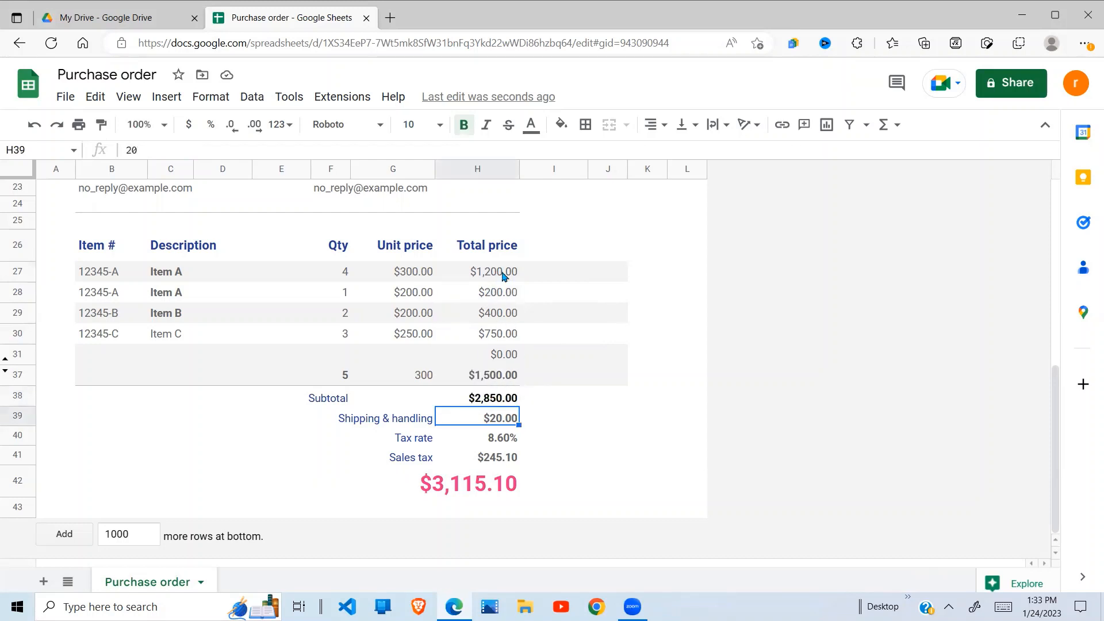
click(503, 276)
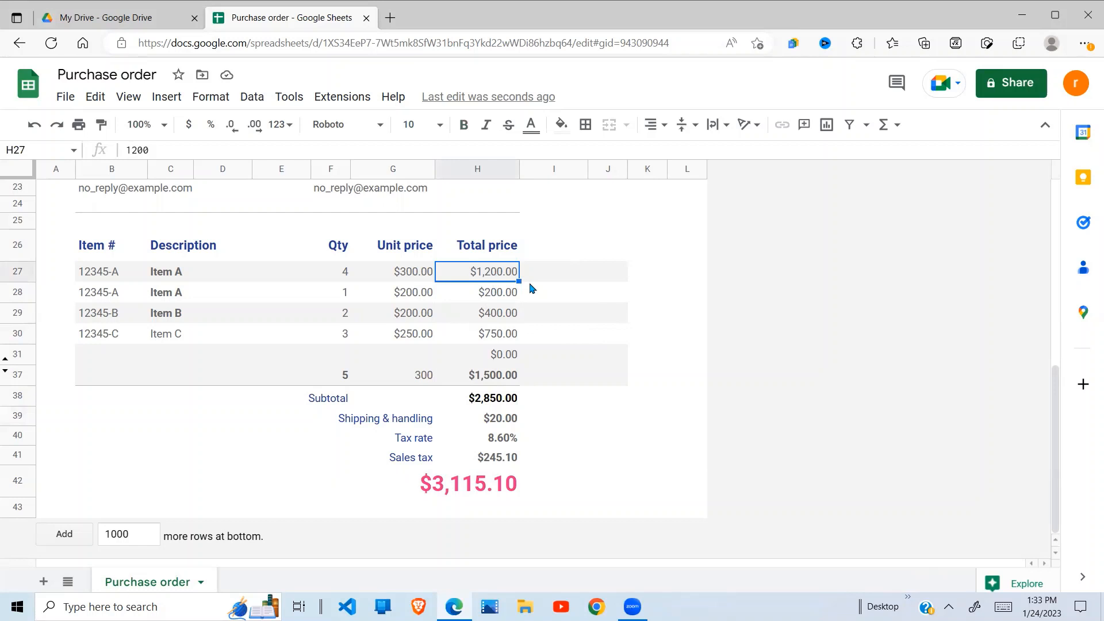
double_click(490, 272)
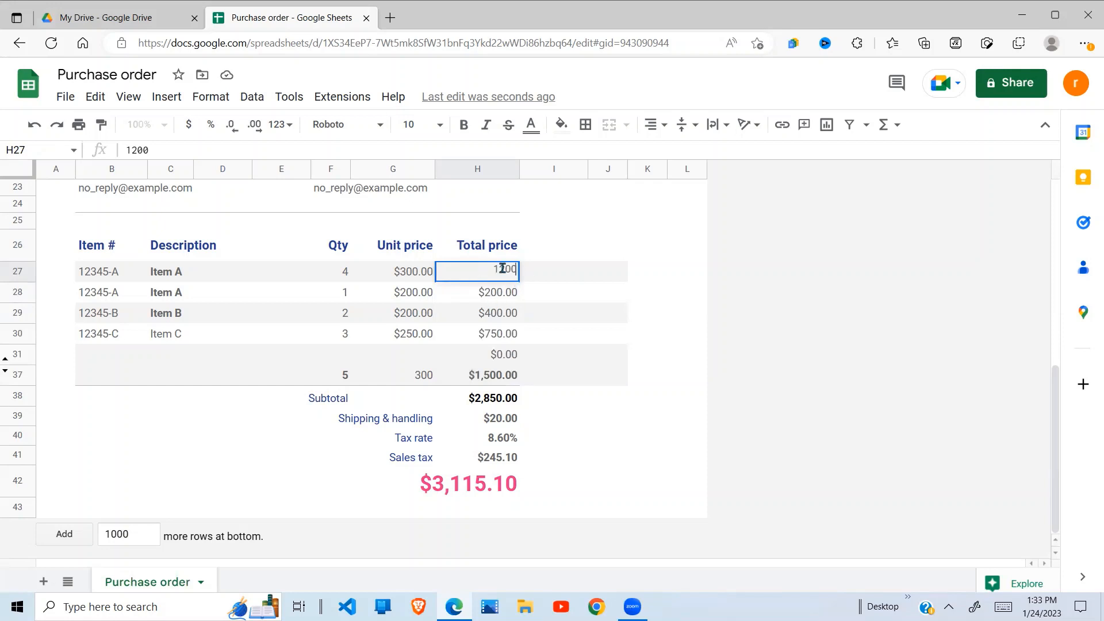
key(Return)
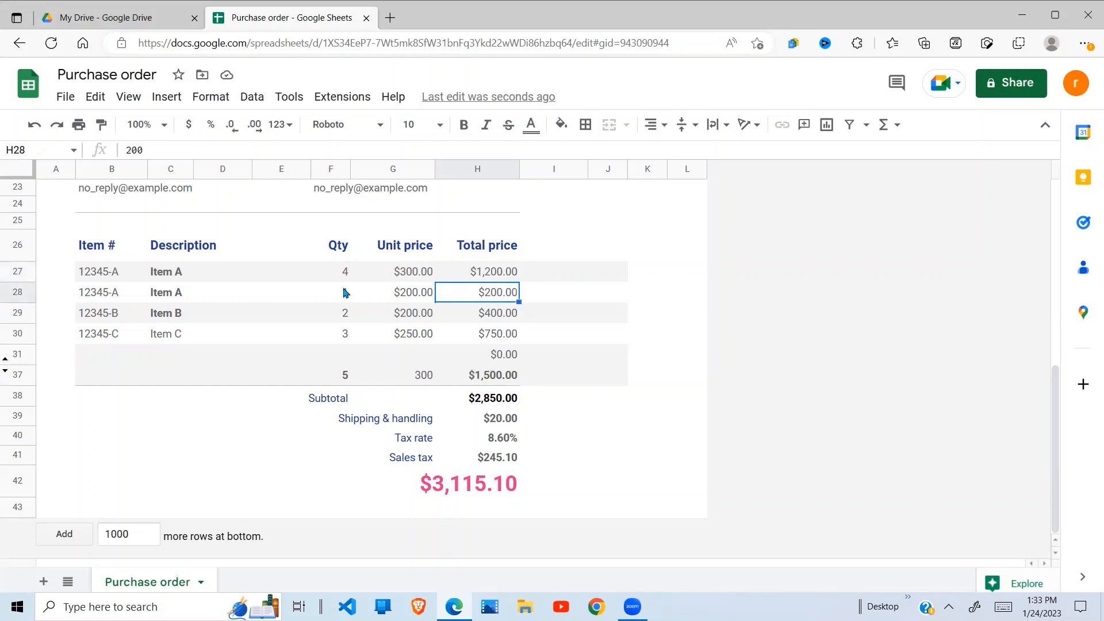
Insert one row above row 27 and copy item number 12345-B with its description Item B from row 30 into it
click(20, 275)
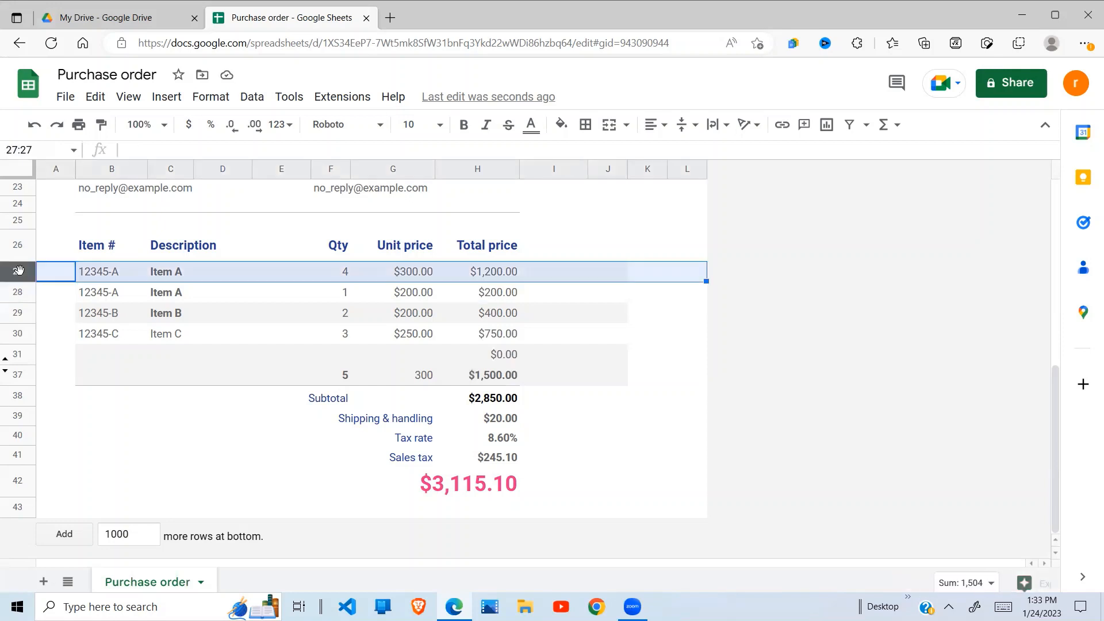
right_click(20, 275)
click(78, 355)
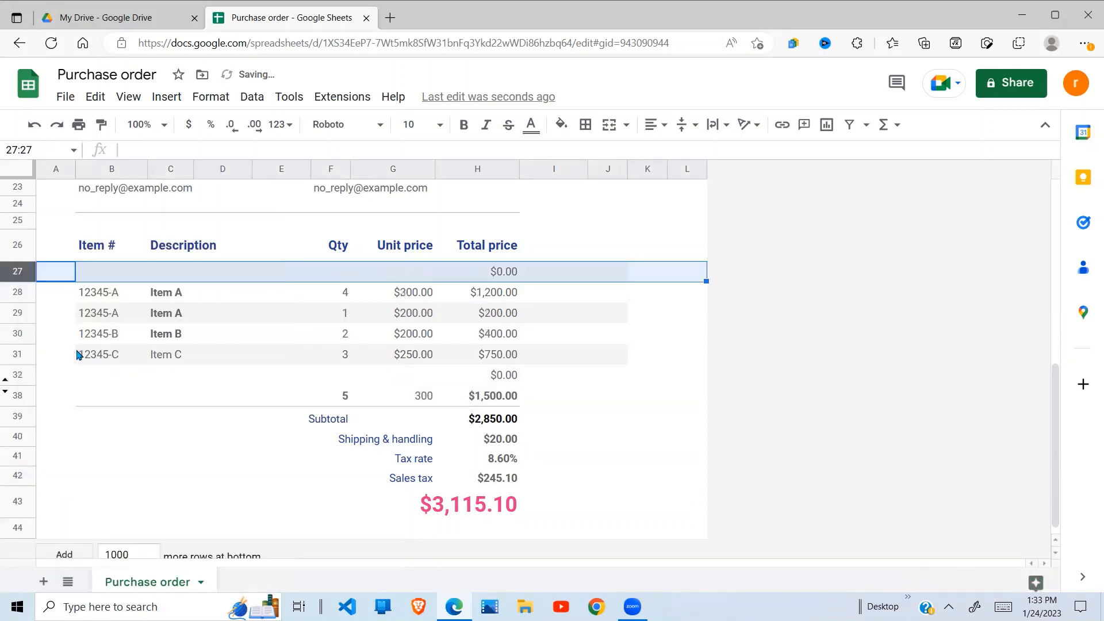
drag(94, 332, 202, 337)
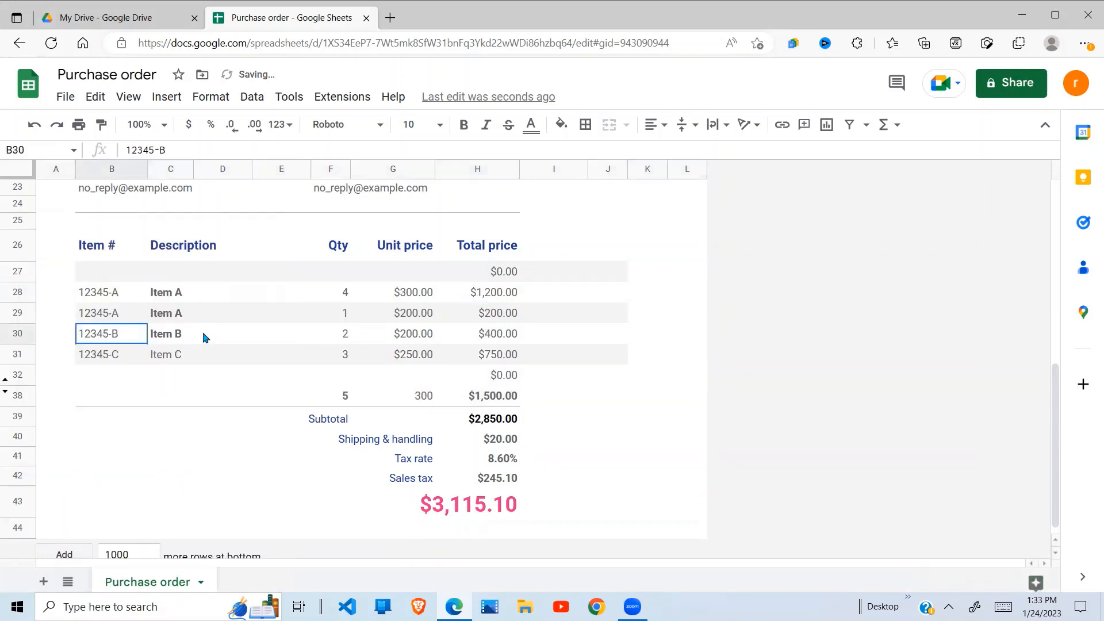
key(ctrl+c)
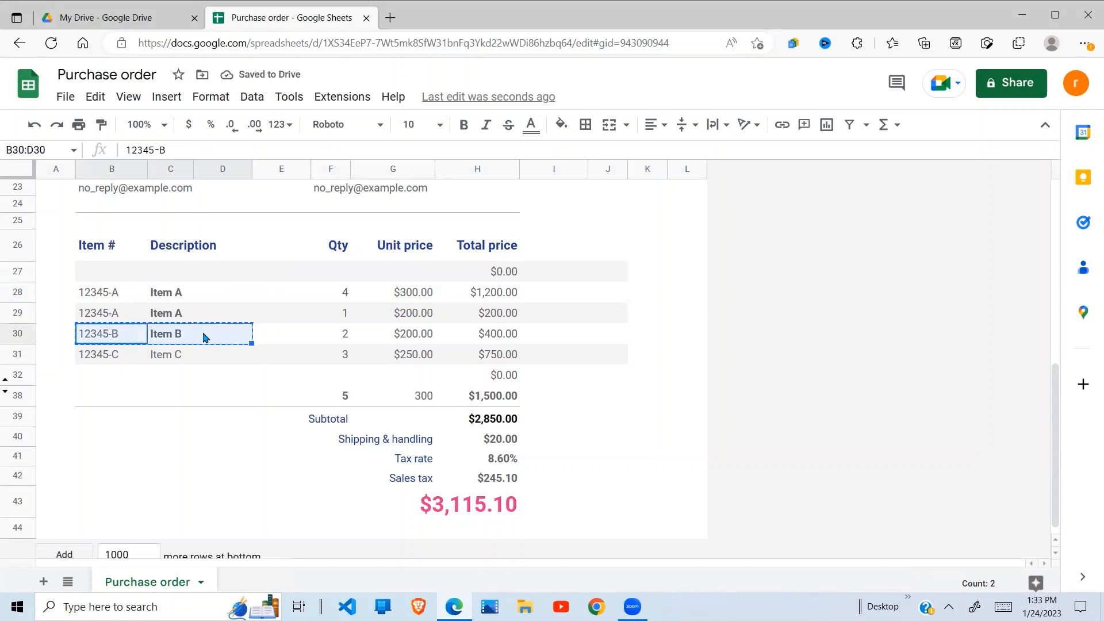
click(116, 262)
click(104, 270)
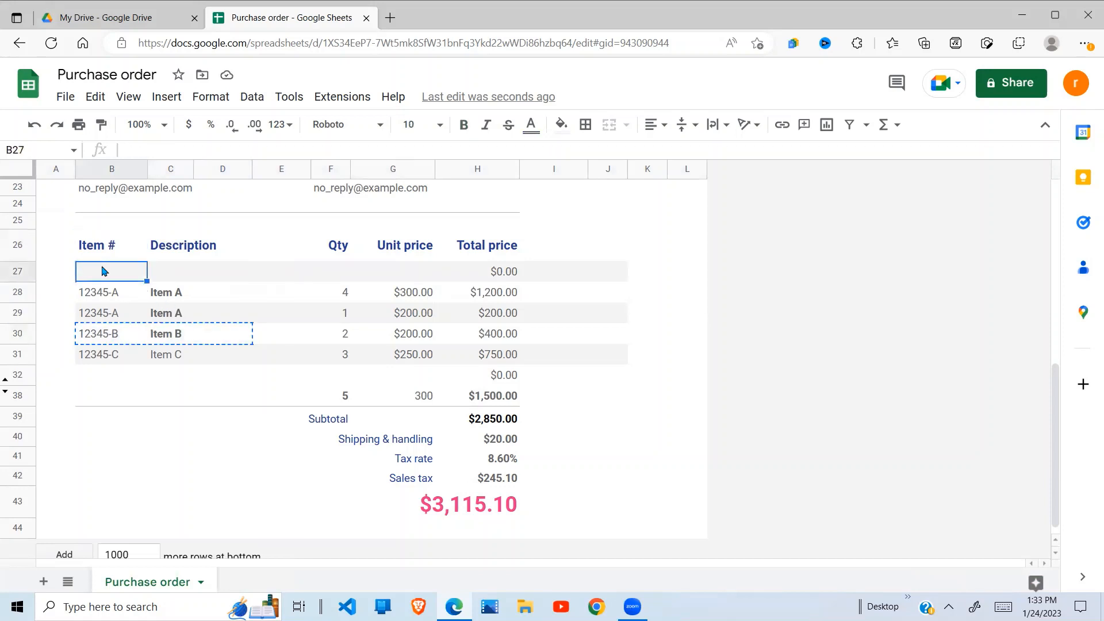
key(ctrl+v)
Enter a quantity of 5 and a unit price of 120 for Item B in row 27, and check its total price cell
click(345, 272)
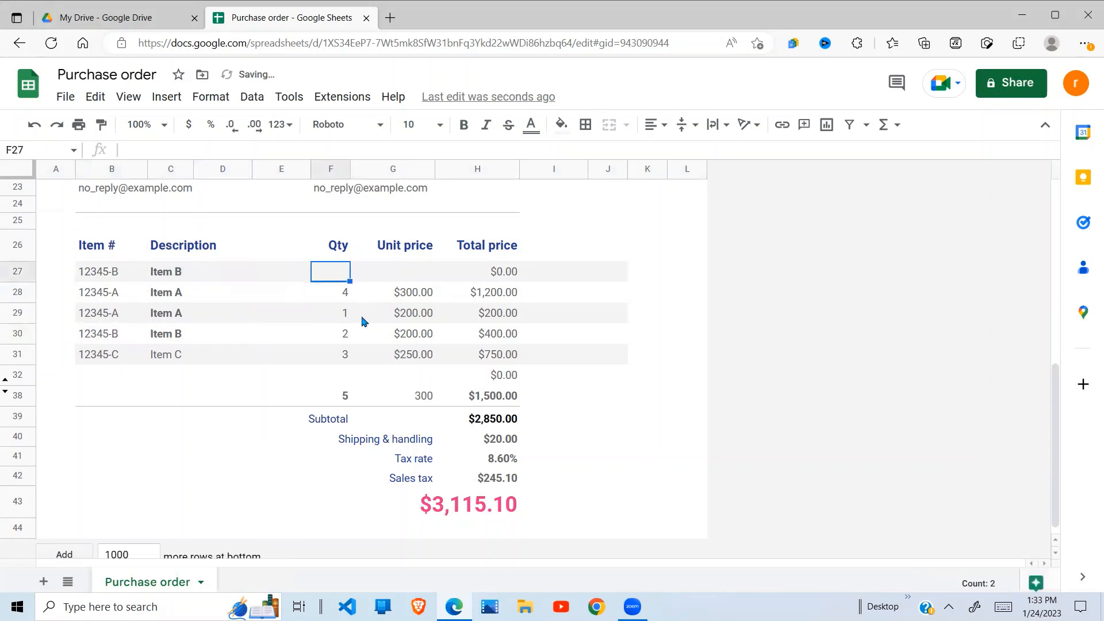
text(5)
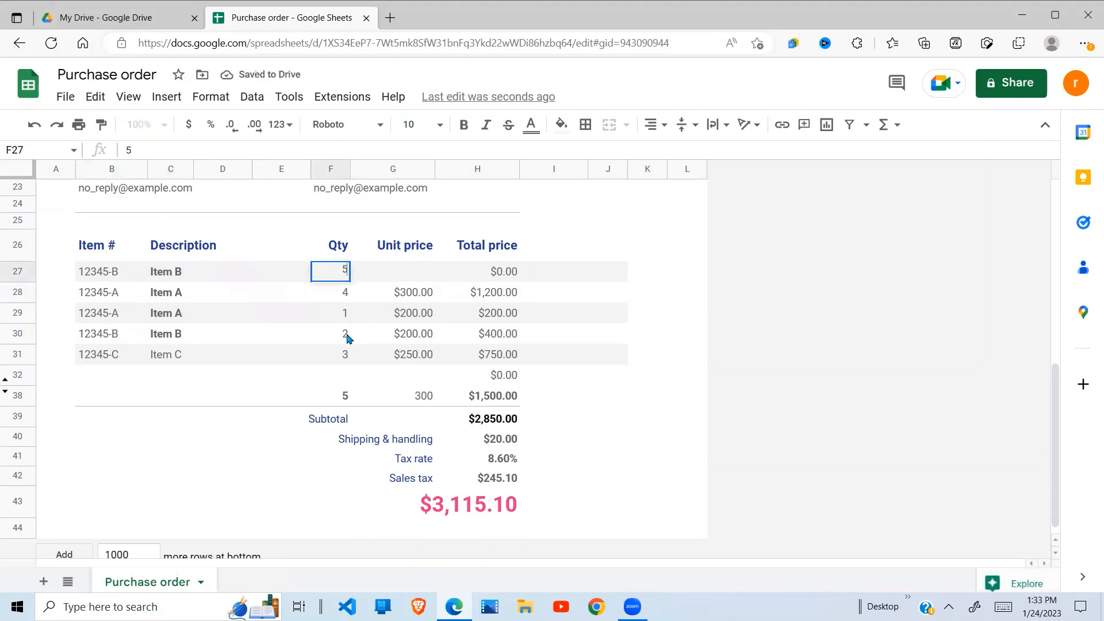
key(Return)
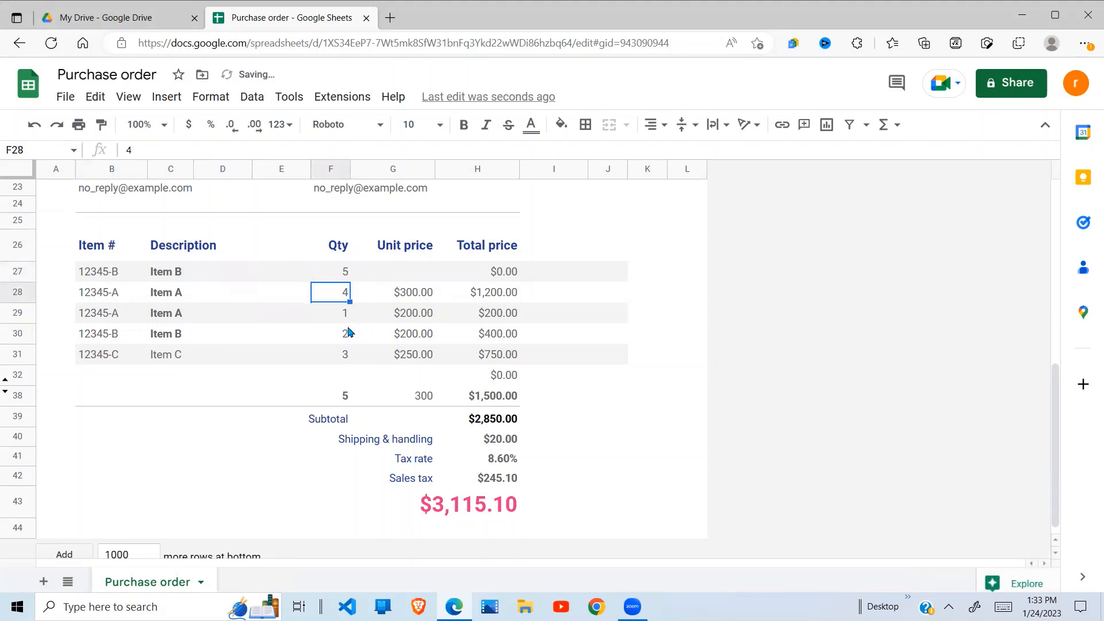
click(420, 277)
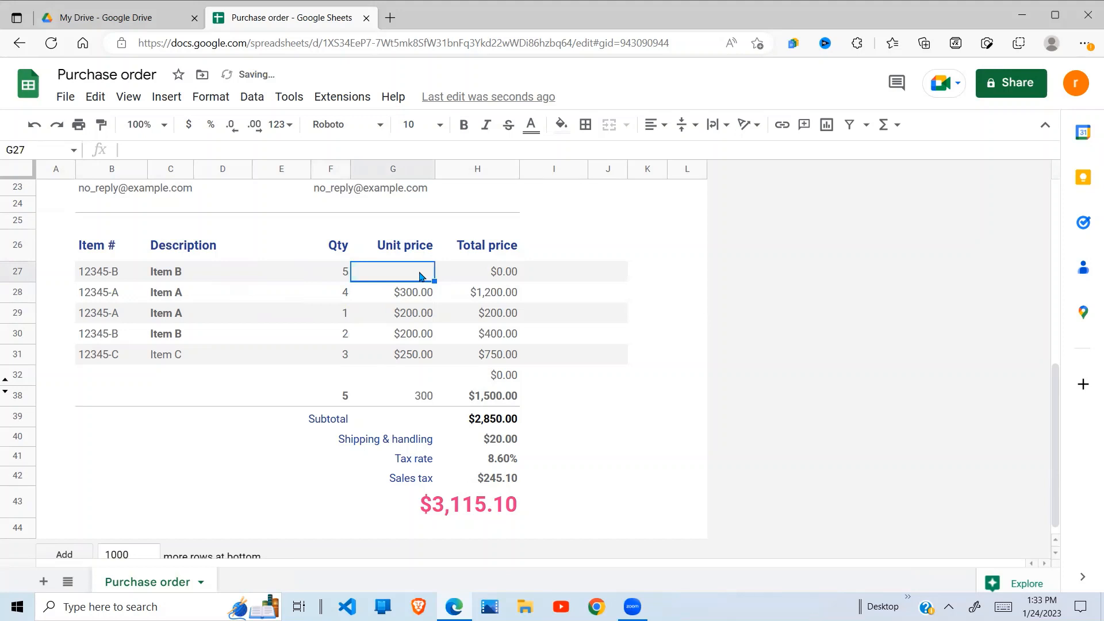
text(120)
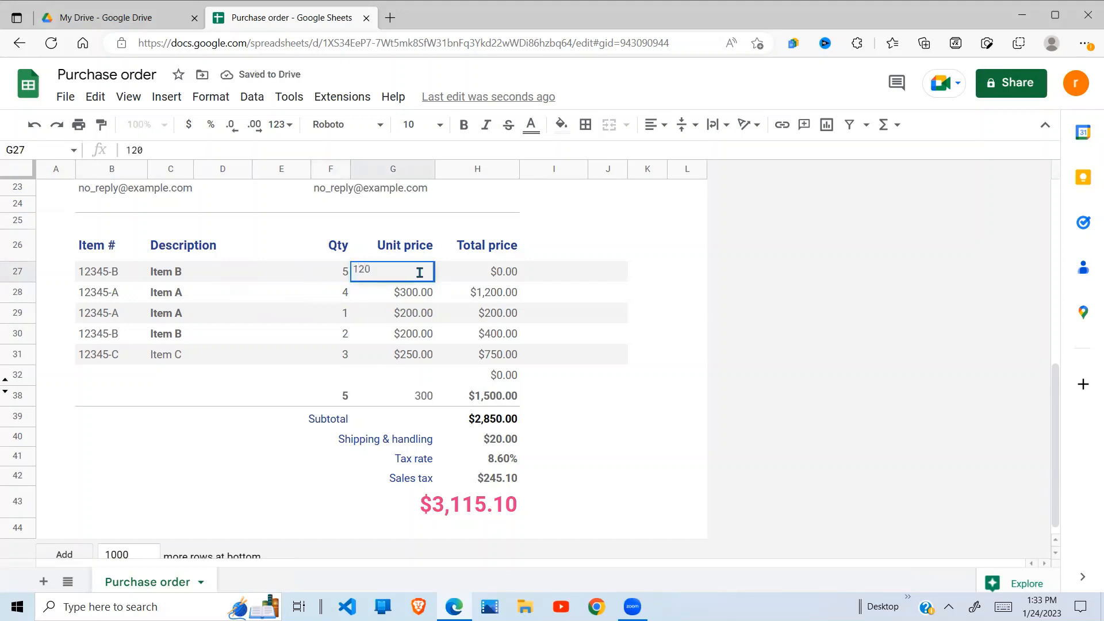
key(Return)
click(499, 274)
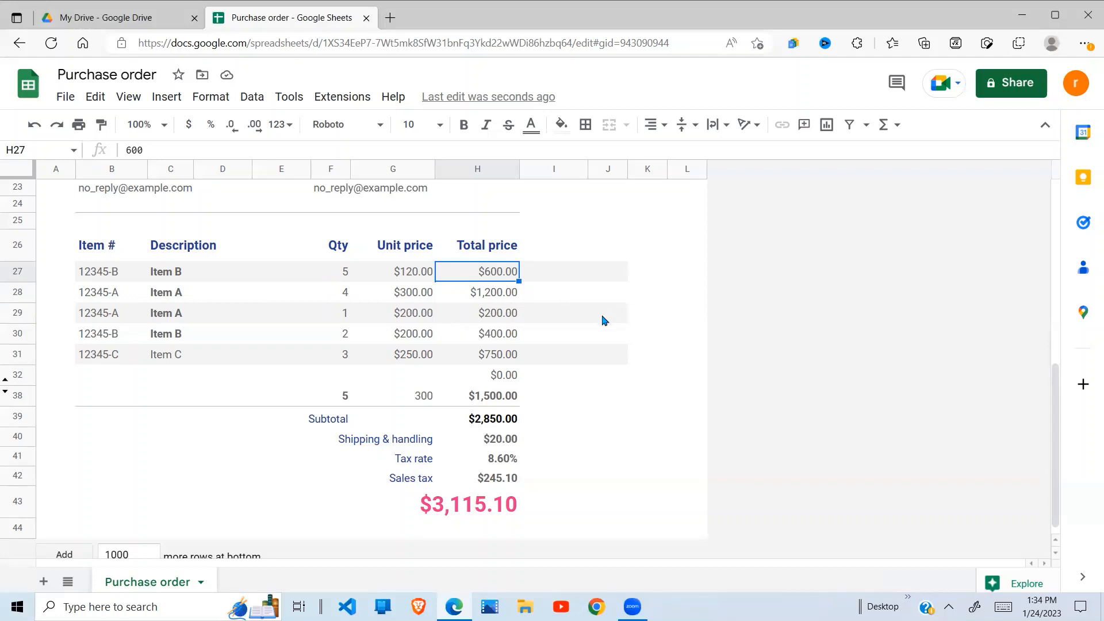
Examine the Subtotal's sum range in H39, leaving the formula unedited
click(478, 373)
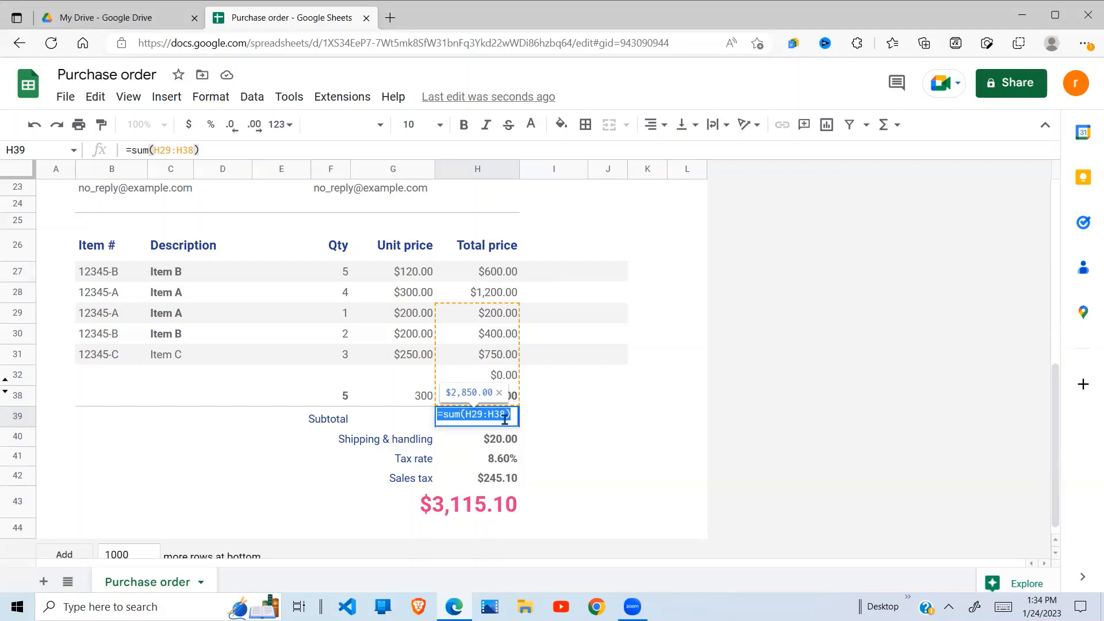
key(Return)
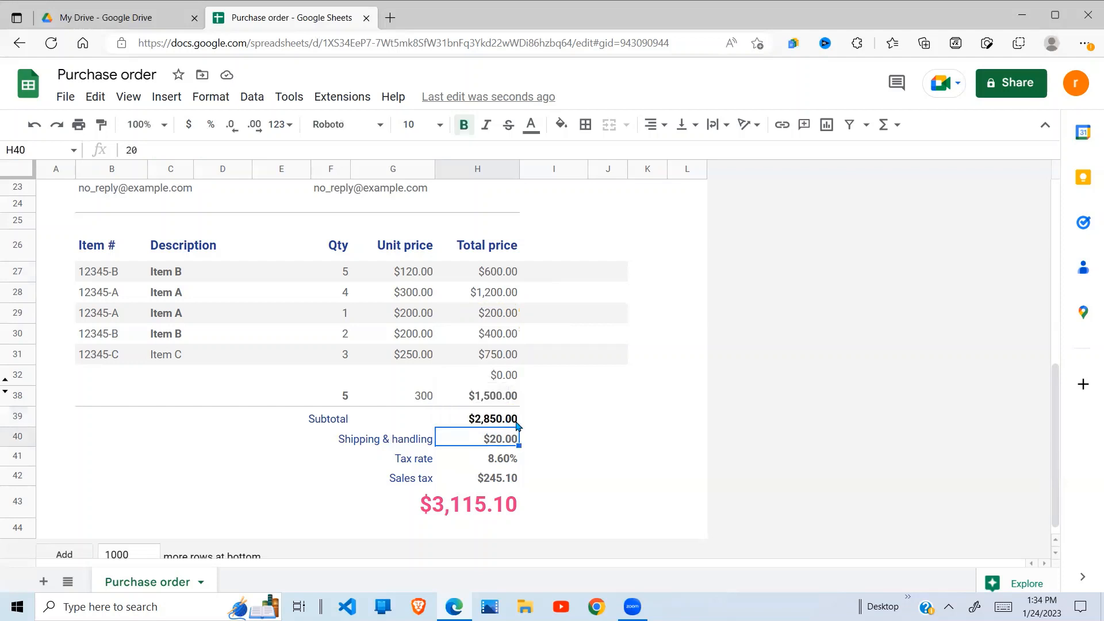
click(508, 424)
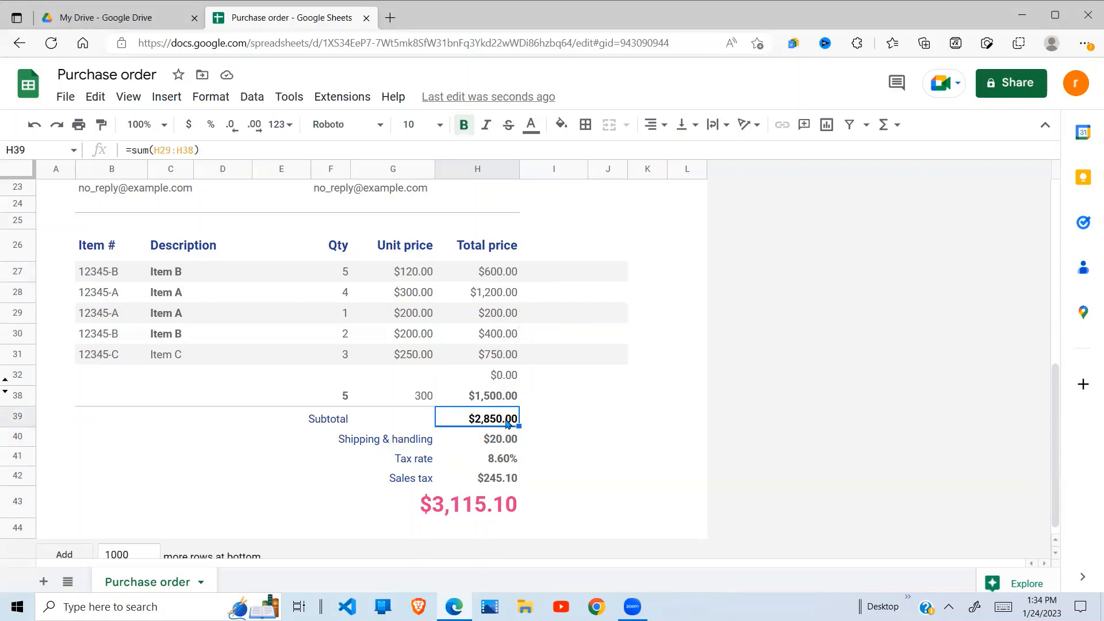
Replace the start of the Subtotal's sum range in H39 with offset(H26,1,0), anchored to the Total price header, keeping H38 as its end
double_click(508, 424)
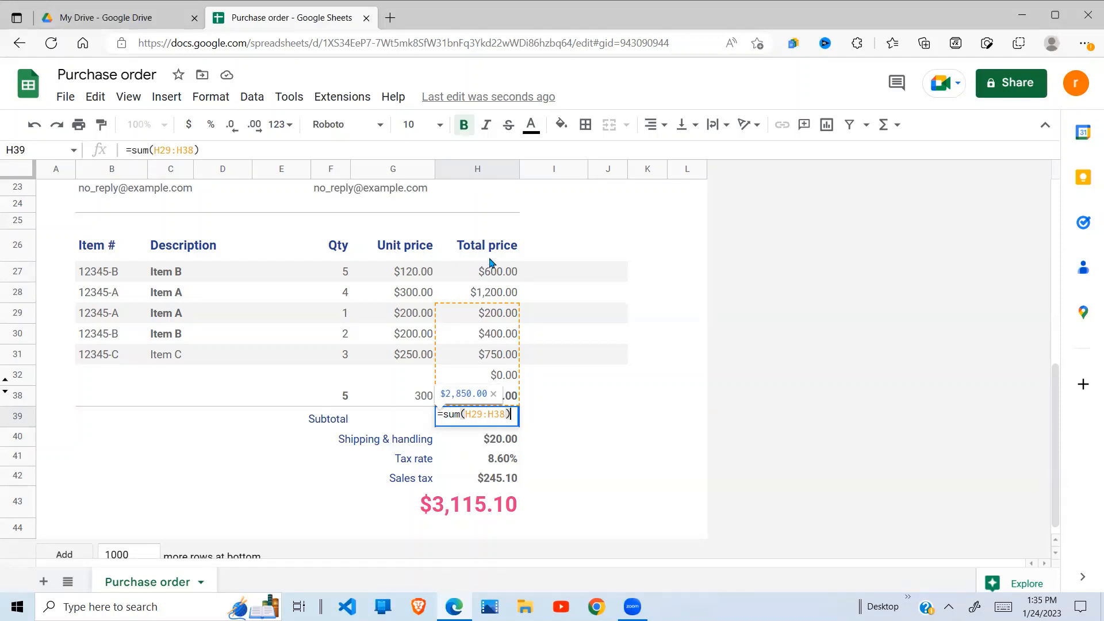
click(485, 417)
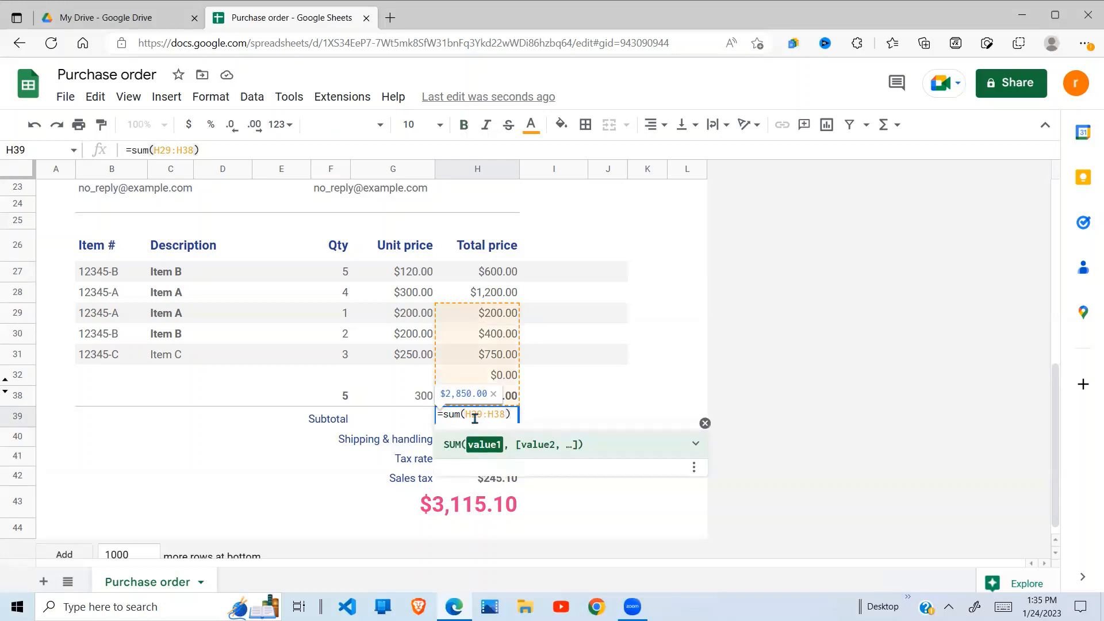
key(BackSpace)
key(BackSpace)
key(BackSpace)
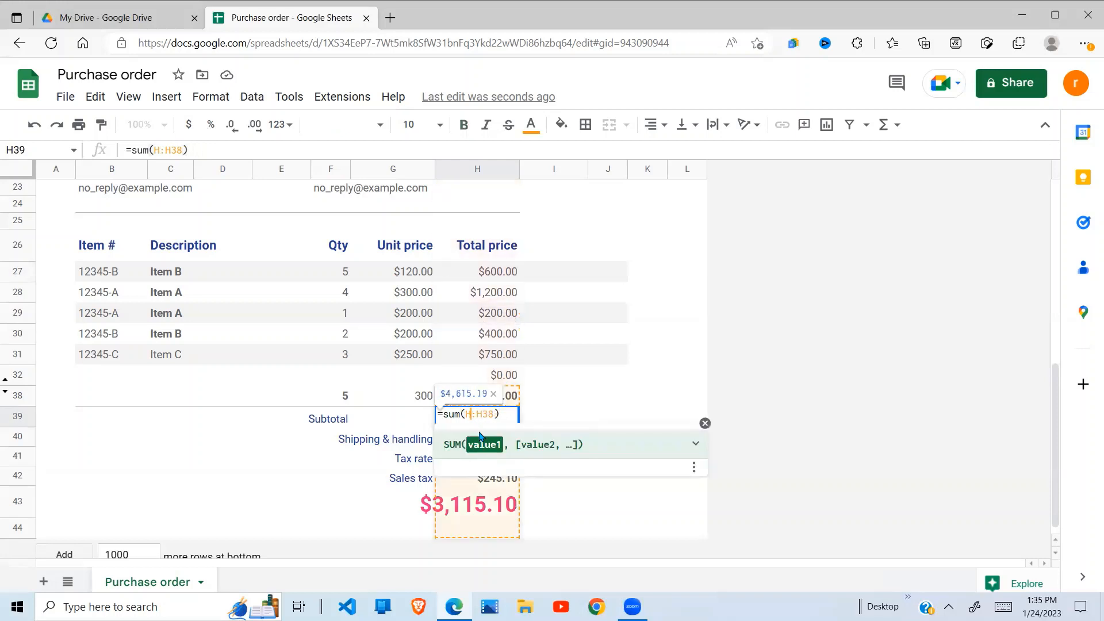
text(offse)
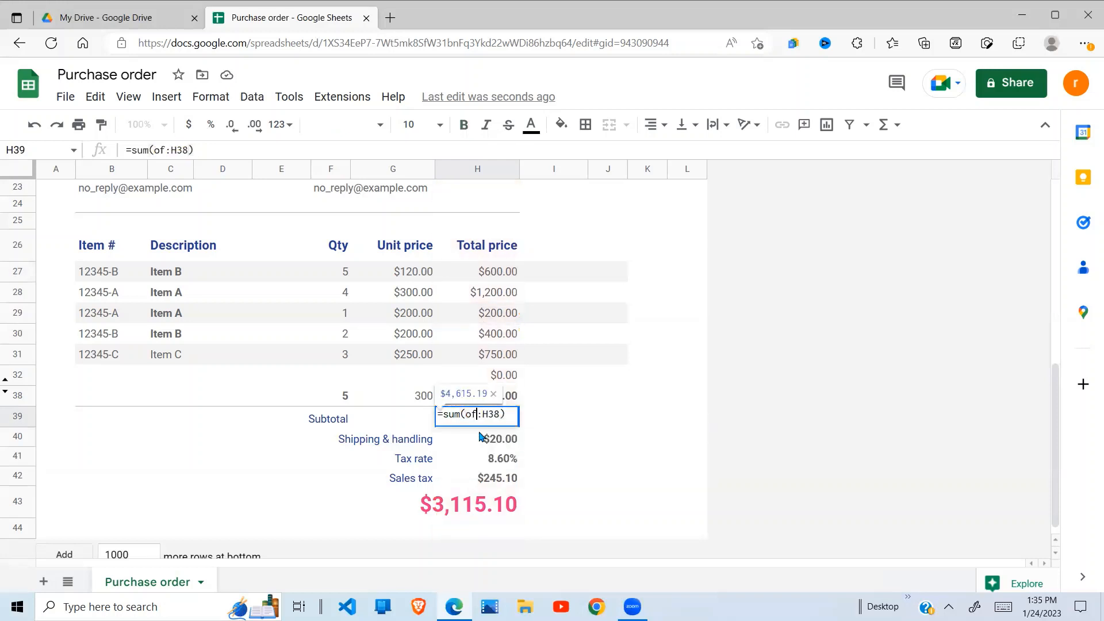
text(t)
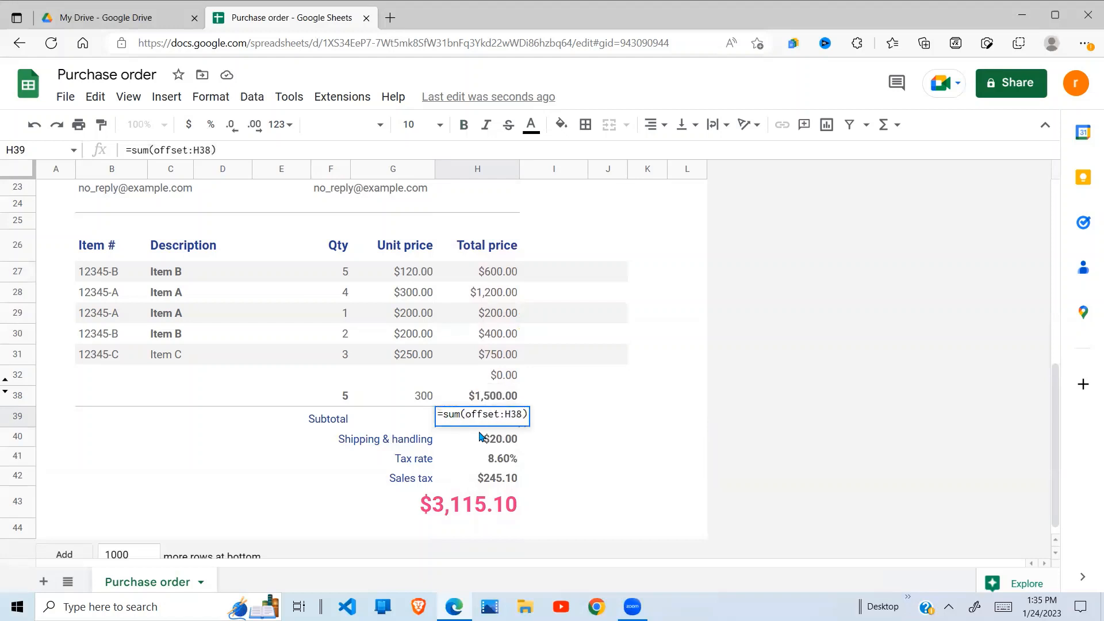
text(()
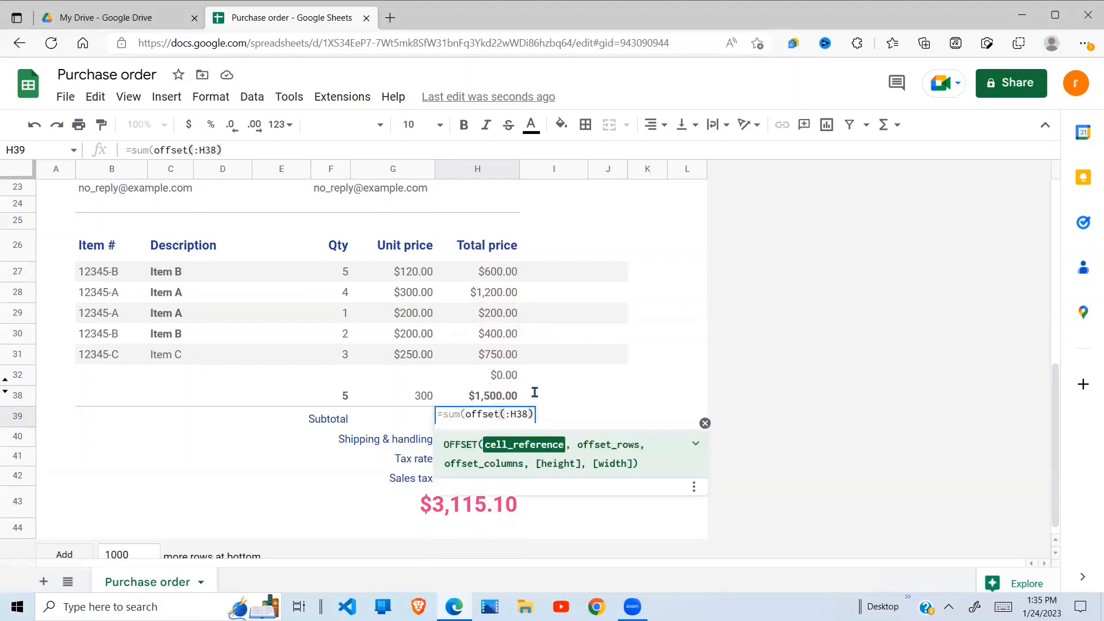
click(495, 250)
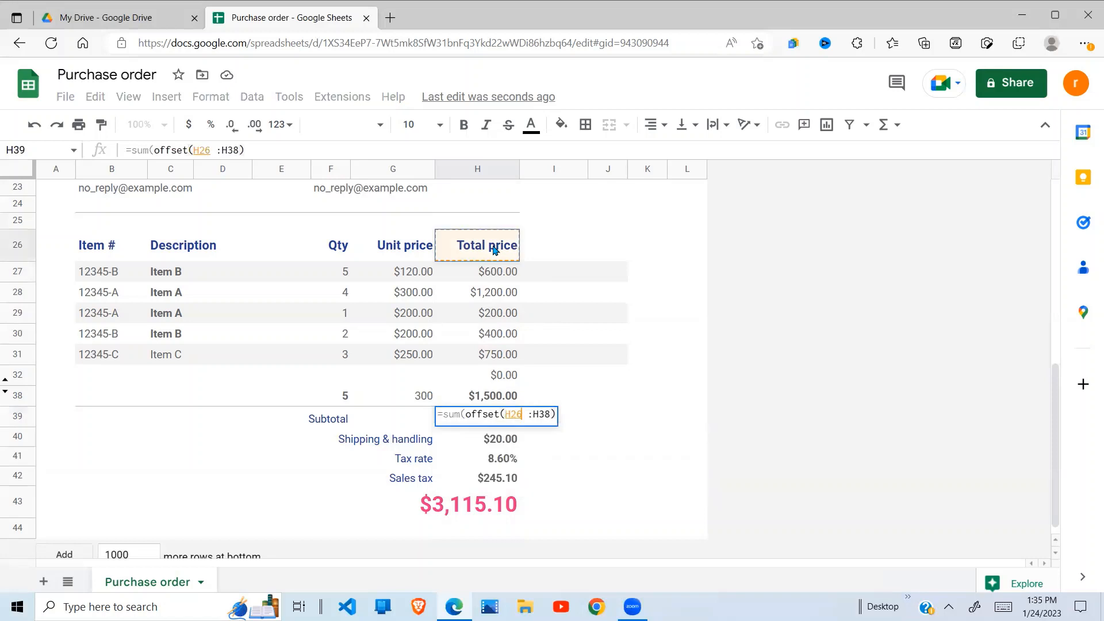
text(,)
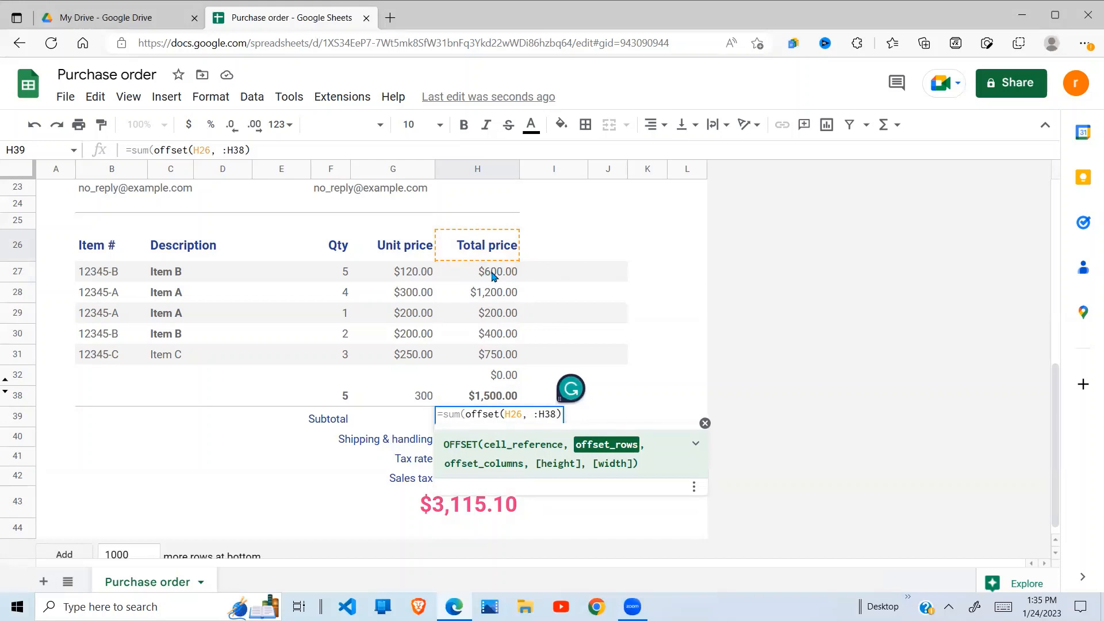
text(1,)
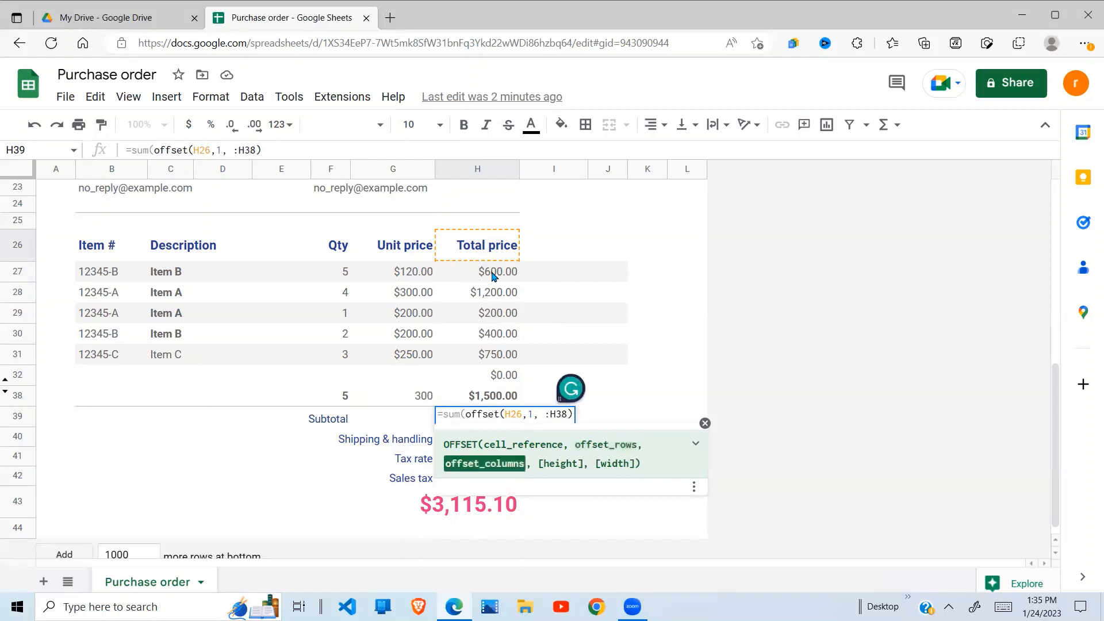
text(0))
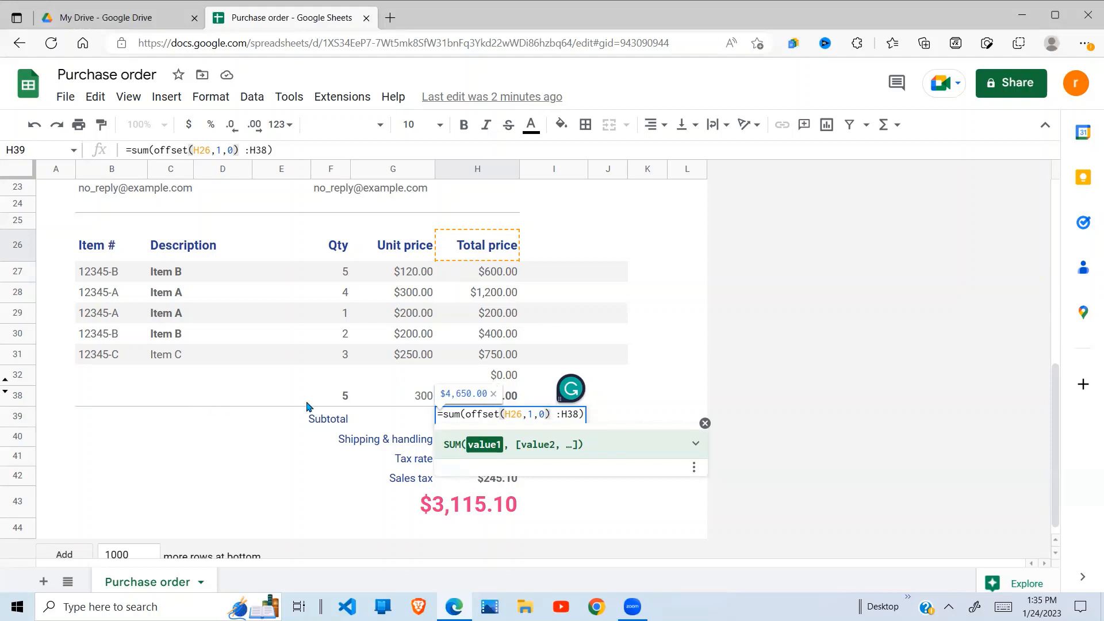
key(Return)
click(503, 416)
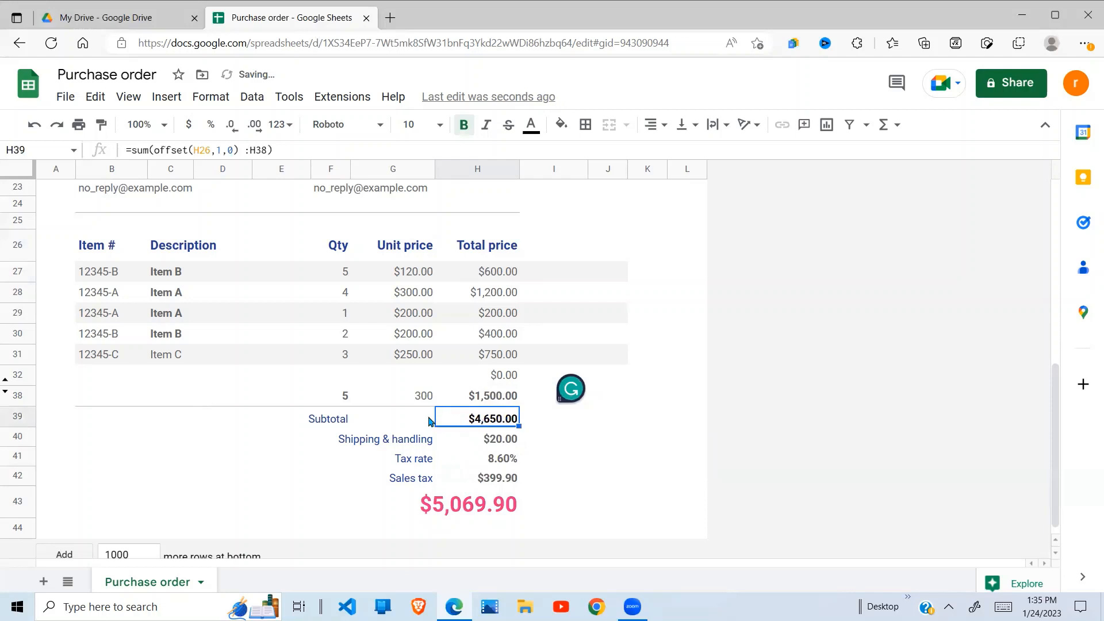
Replace the range end H38 in the Subtotal formula with offset(h39,0,0), anchored to the Subtotal cell itself
click(419, 420)
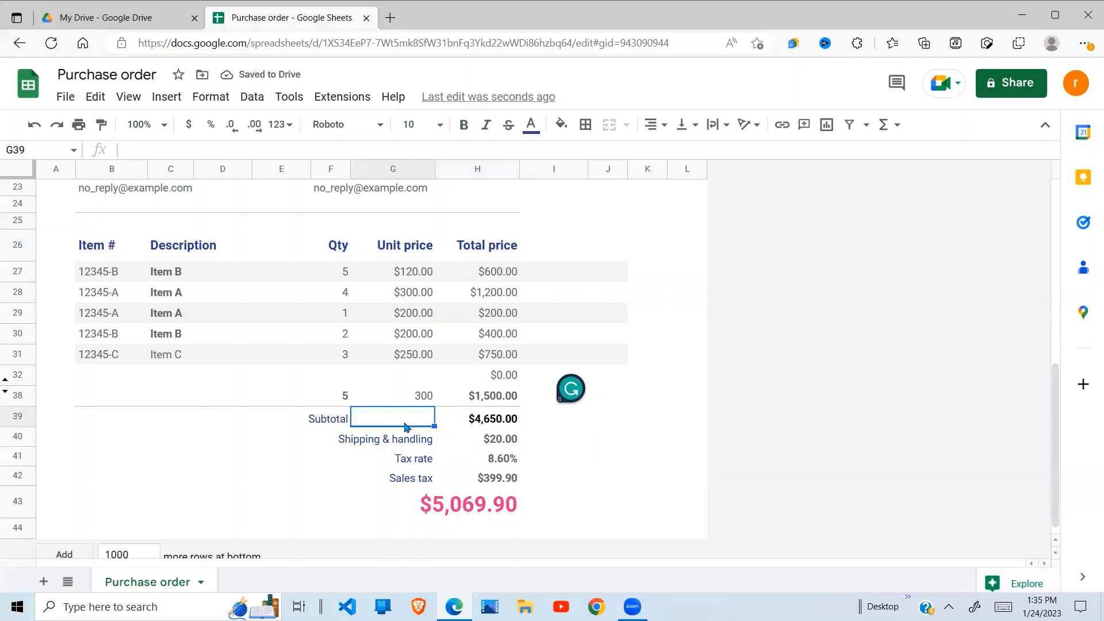
click(497, 423)
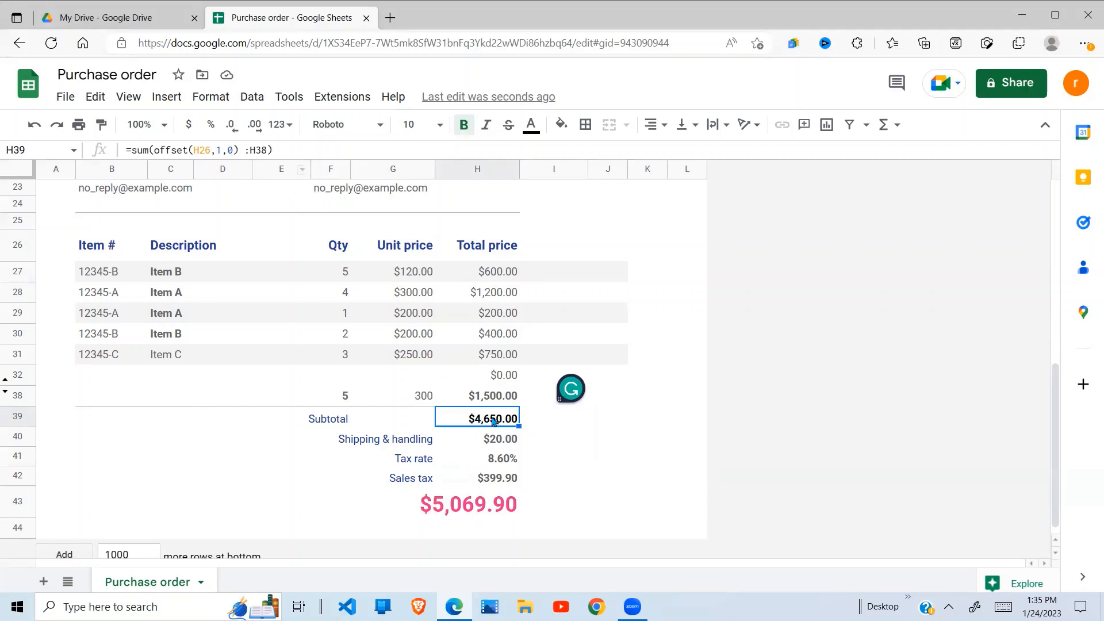
click(268, 150)
key(BackSpace)
key(BackSpace)
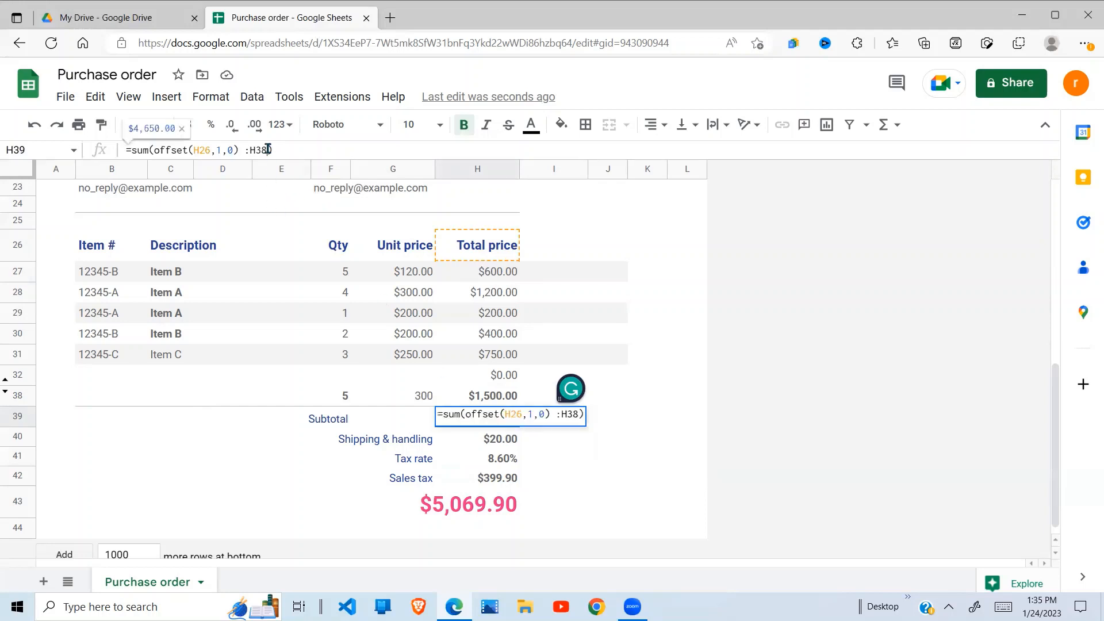
key(BackSpace)
text(offset)
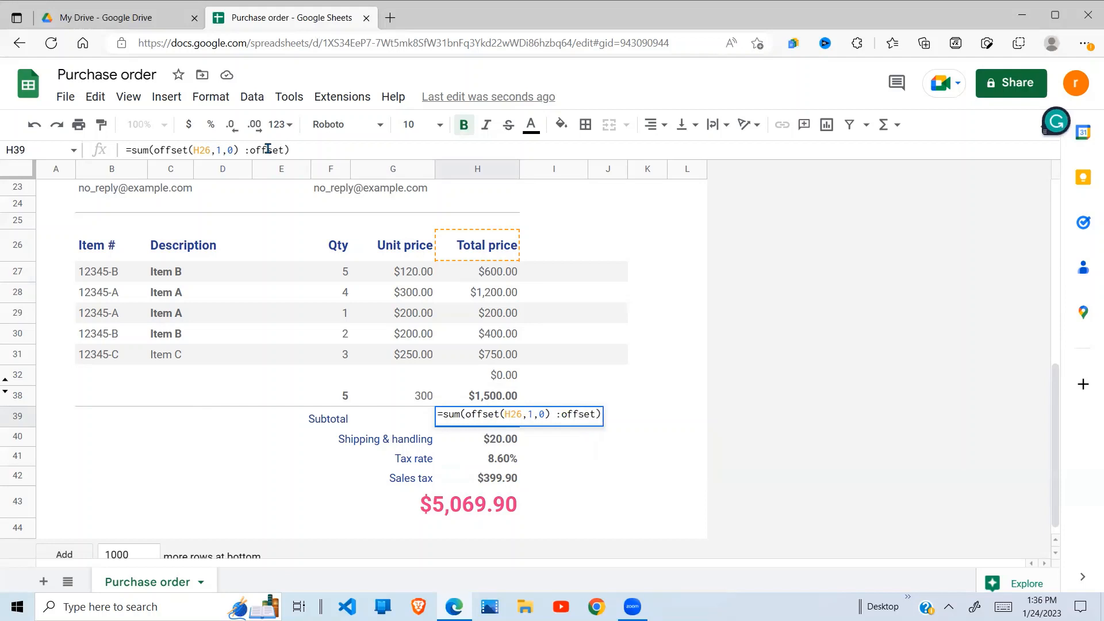
text(()
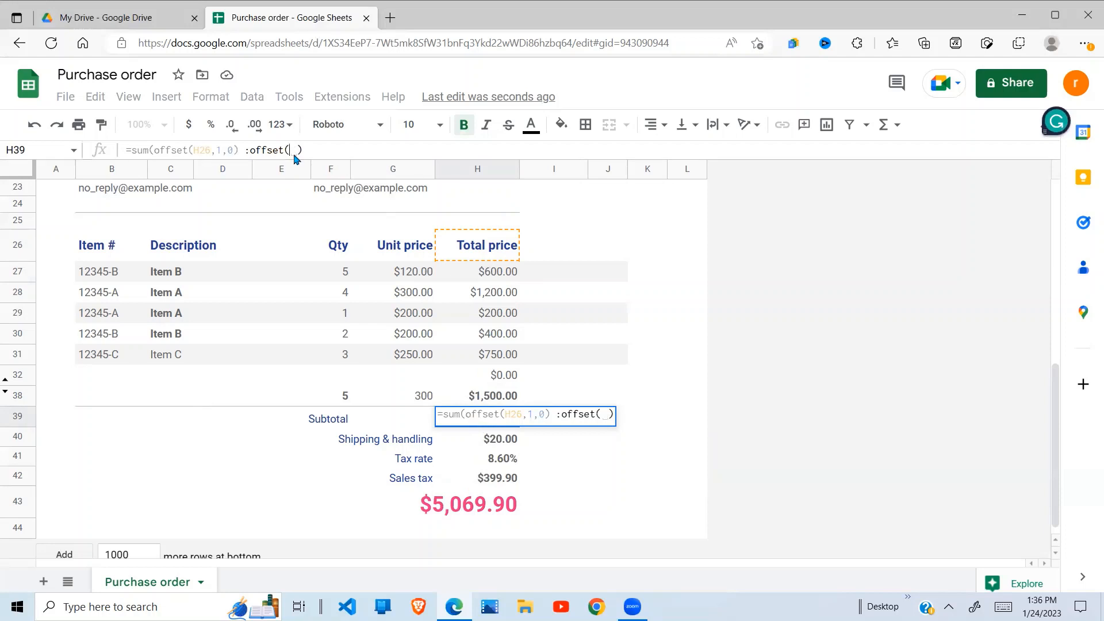
text(h)
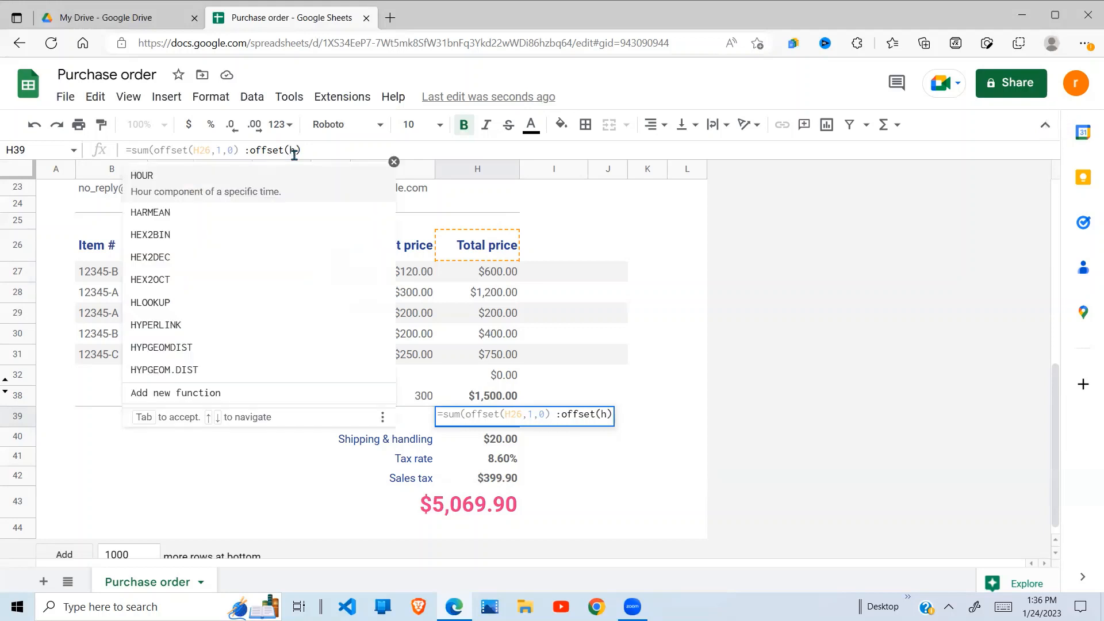
text(39)
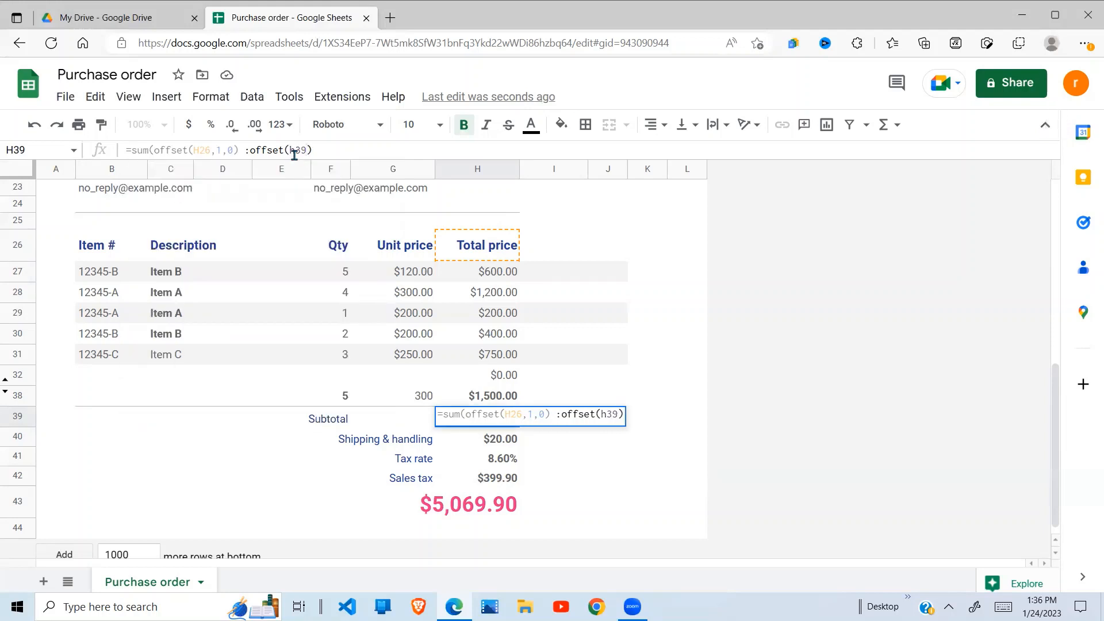
text(,)
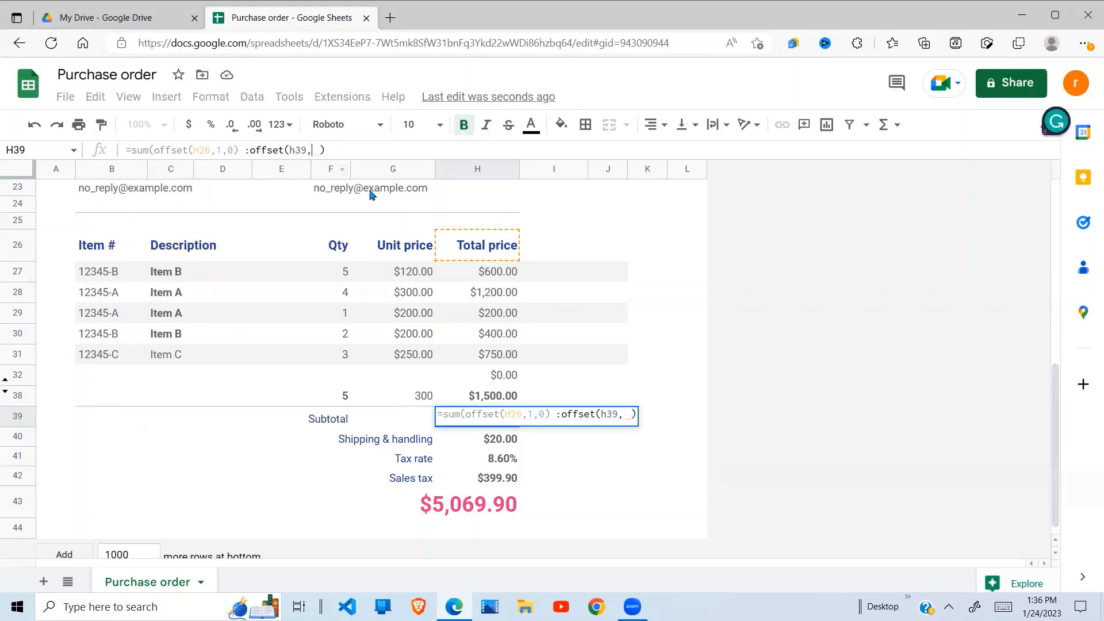
key(BackSpace)
text(0)
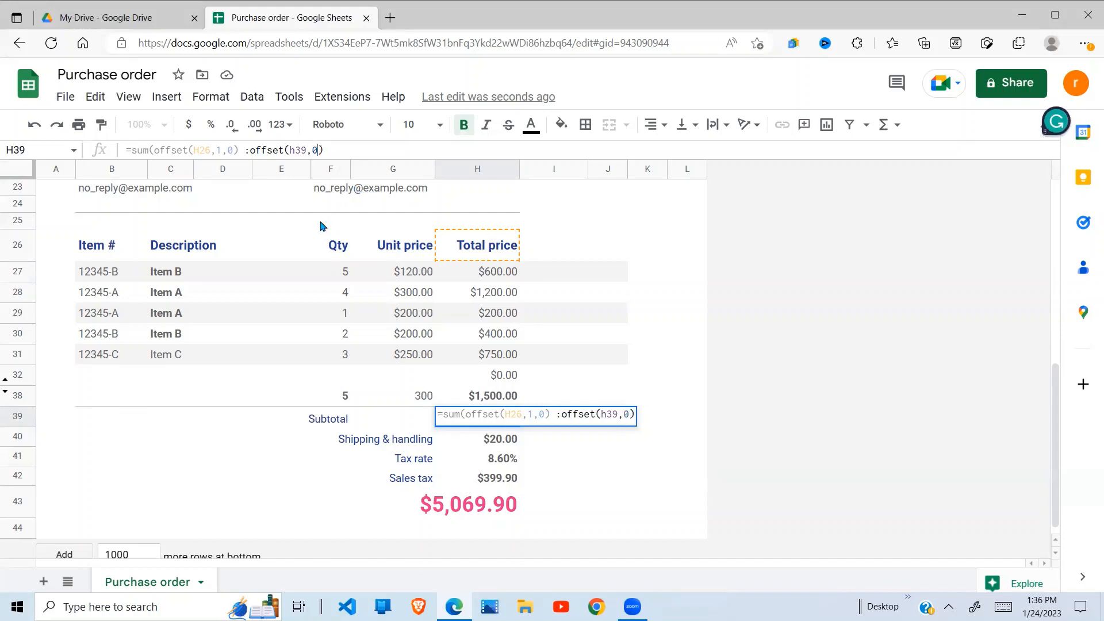
text(,)
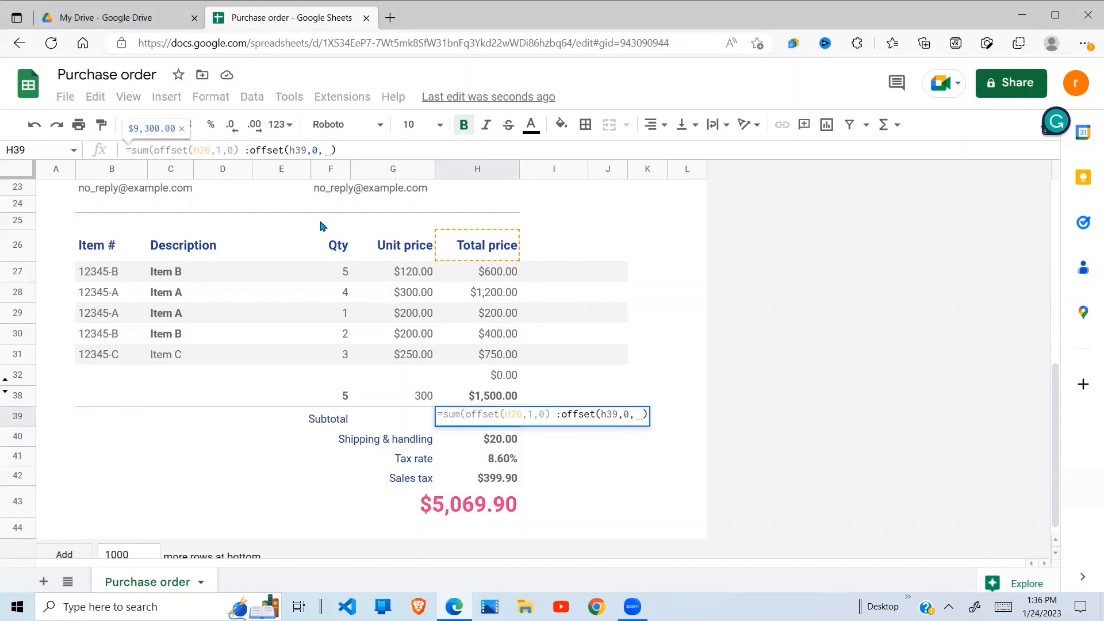
key(BackSpace)
text(0)
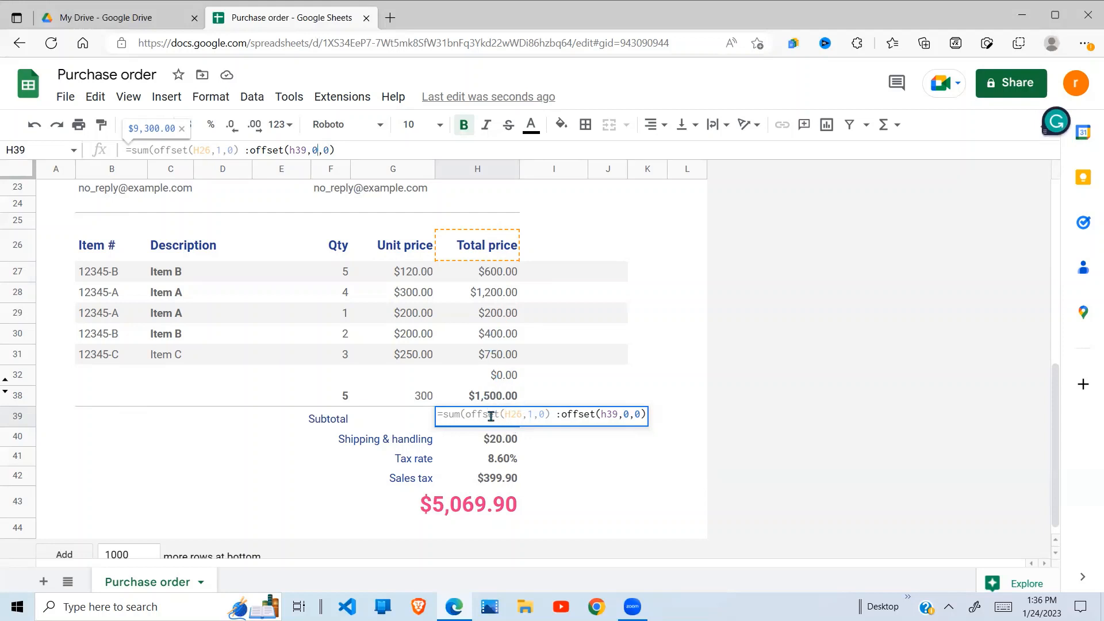
Set the row offset in the Subtotal formula's second OFFSET to -1 and commit the formula
key(BackSpace)
text(-1)
key(Delete)
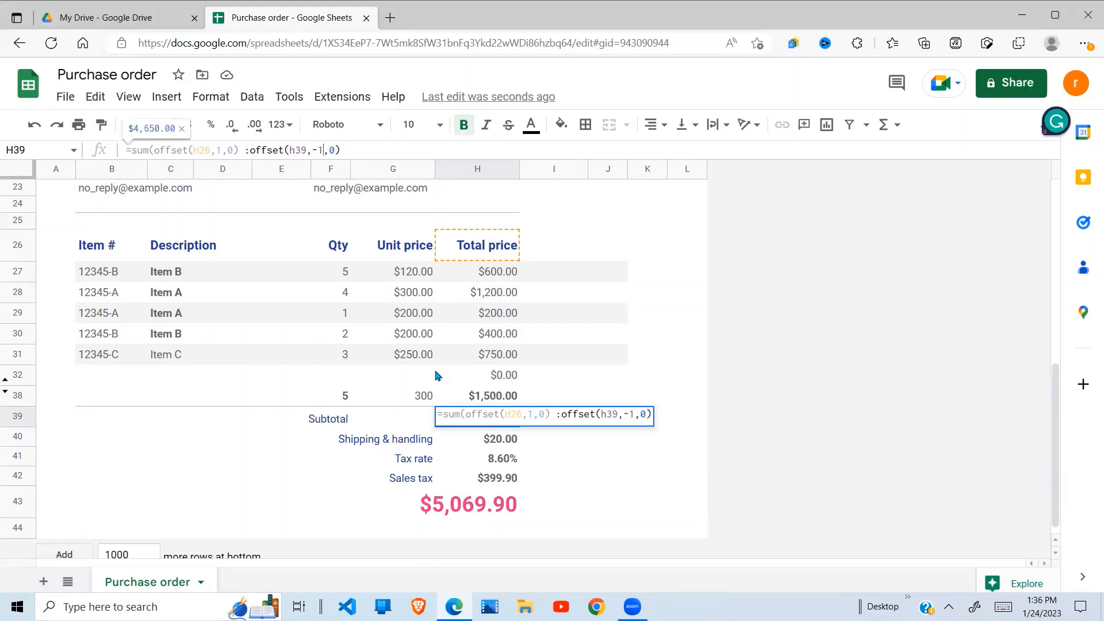
click(354, 151)
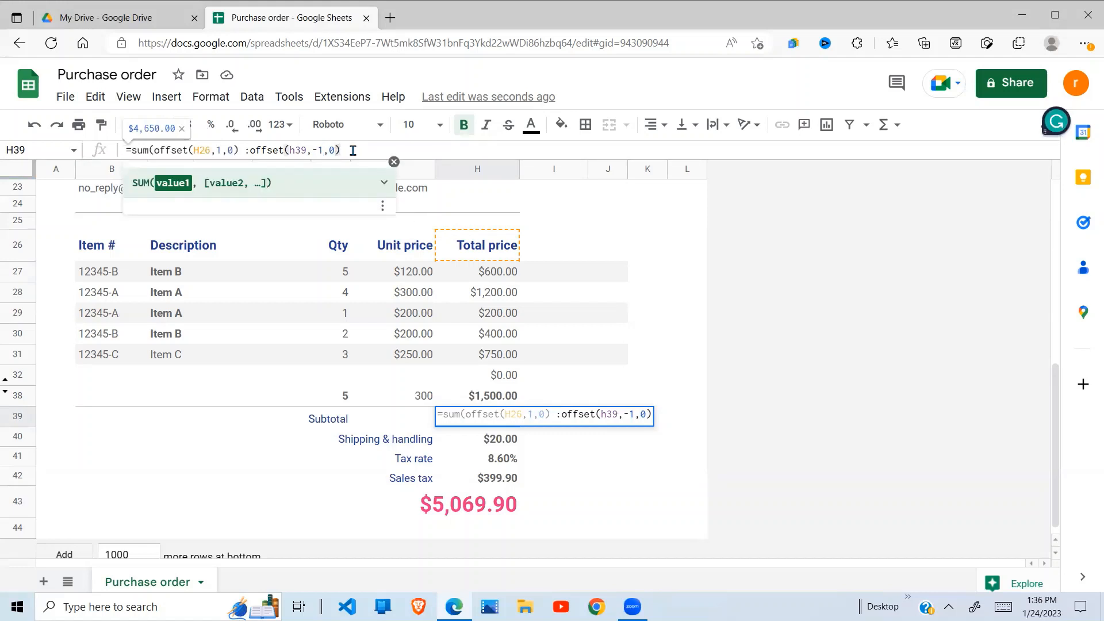
key(Return)
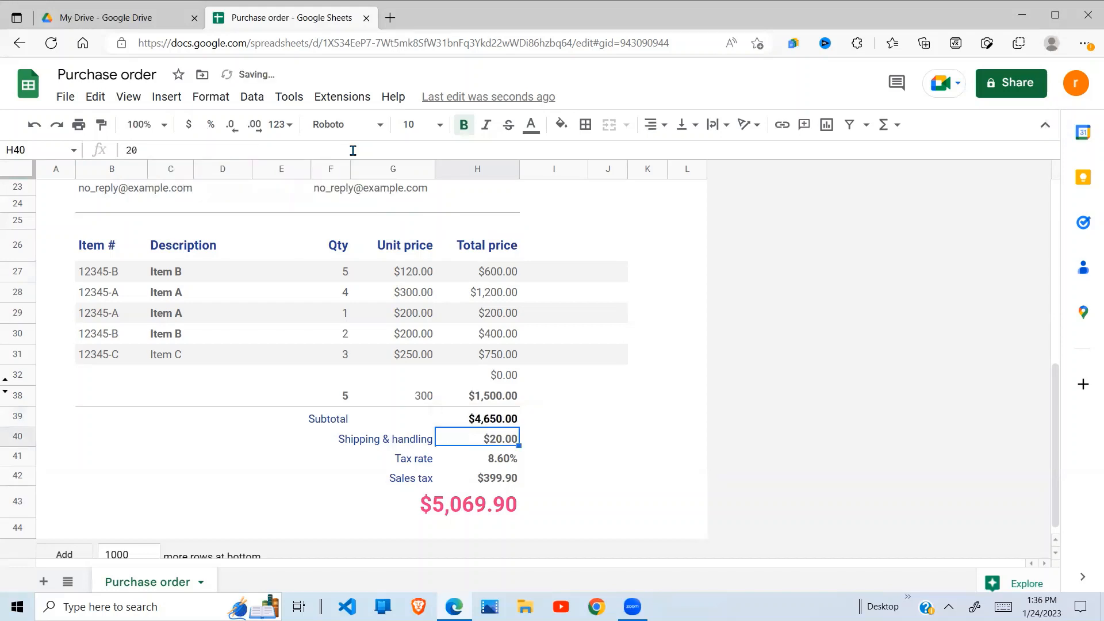
Check the Subtotal formula in H39 against the sum of the total prices in H27:H38
double_click(504, 420)
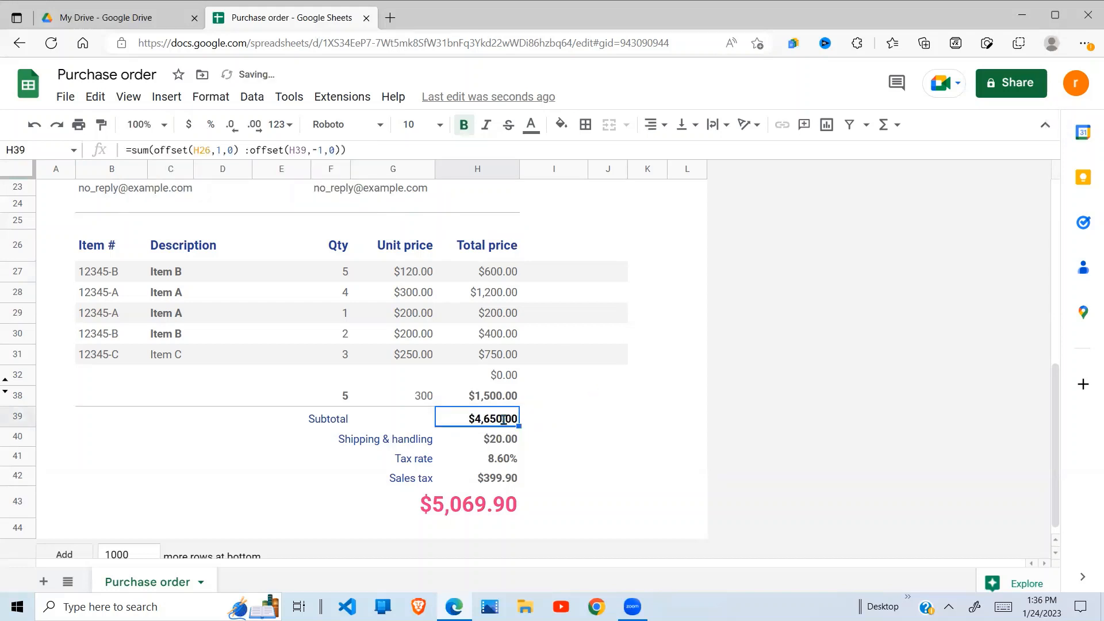
key(Return)
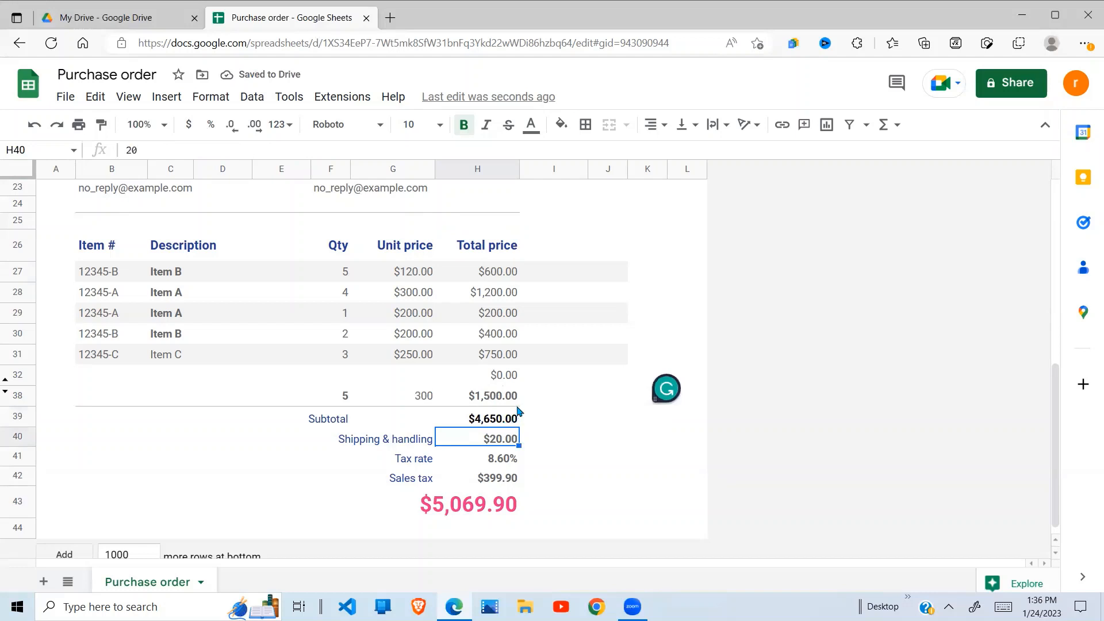
drag(499, 281, 509, 397)
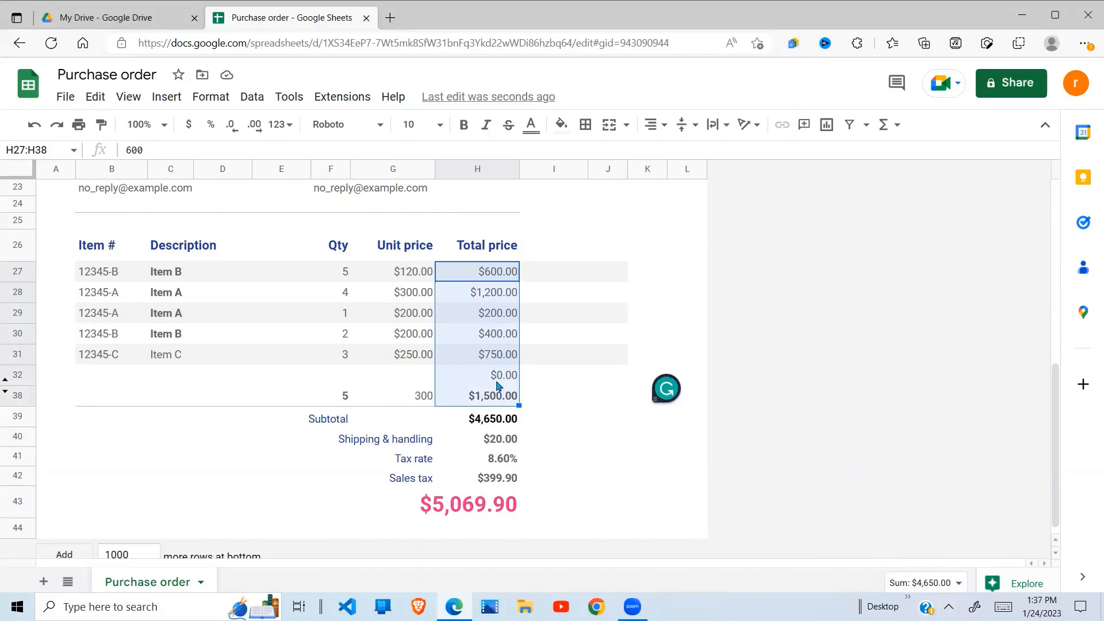
Insert one row above row 27 and copy item number 12345-A with its description Item A from row 30 into it
click(407, 275)
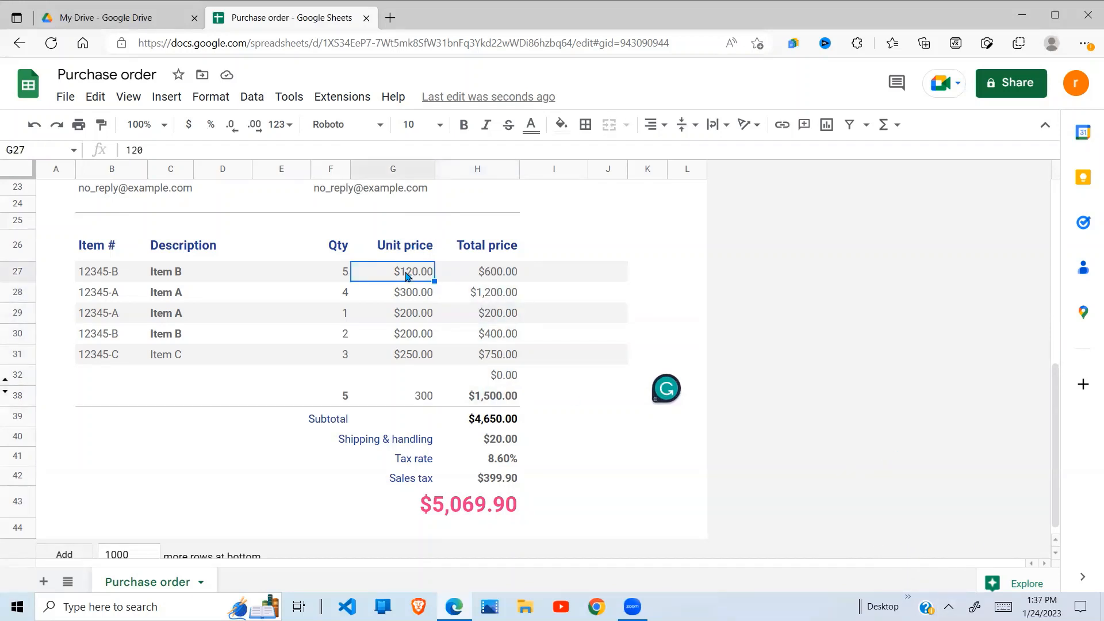
right_click(406, 274)
click(439, 260)
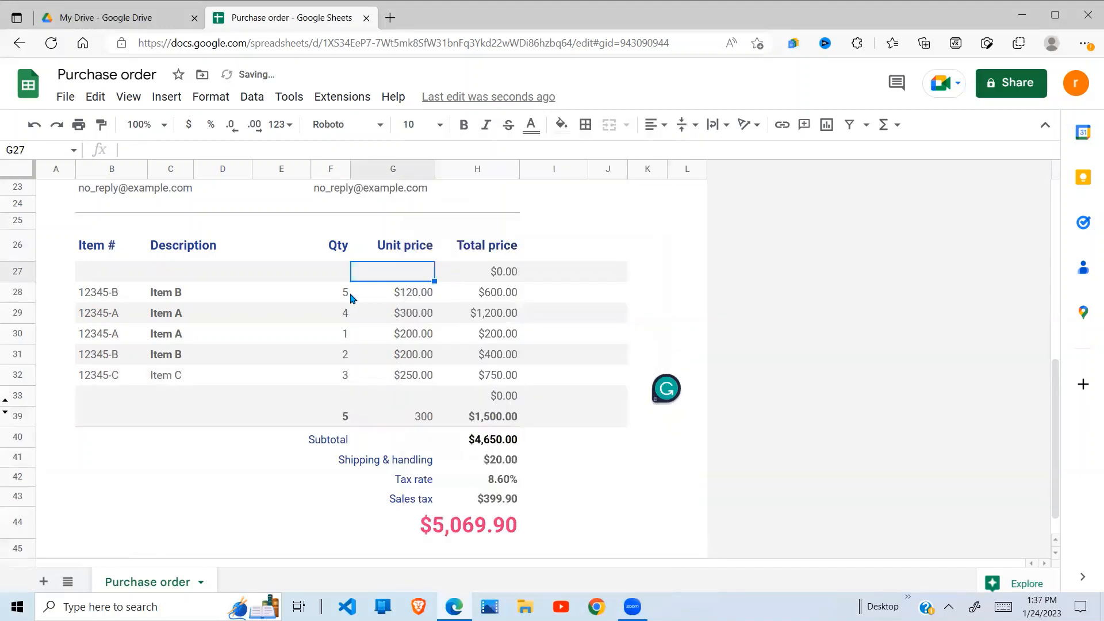
drag(102, 335, 201, 342)
key(ctrl+c)
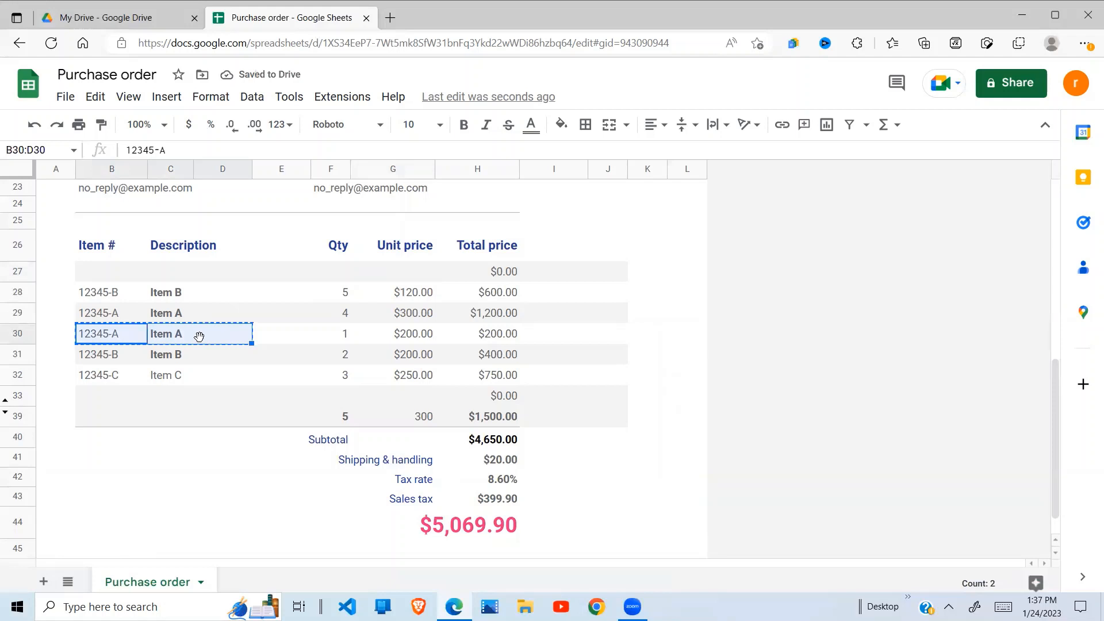
click(105, 275)
key(ctrl+v)
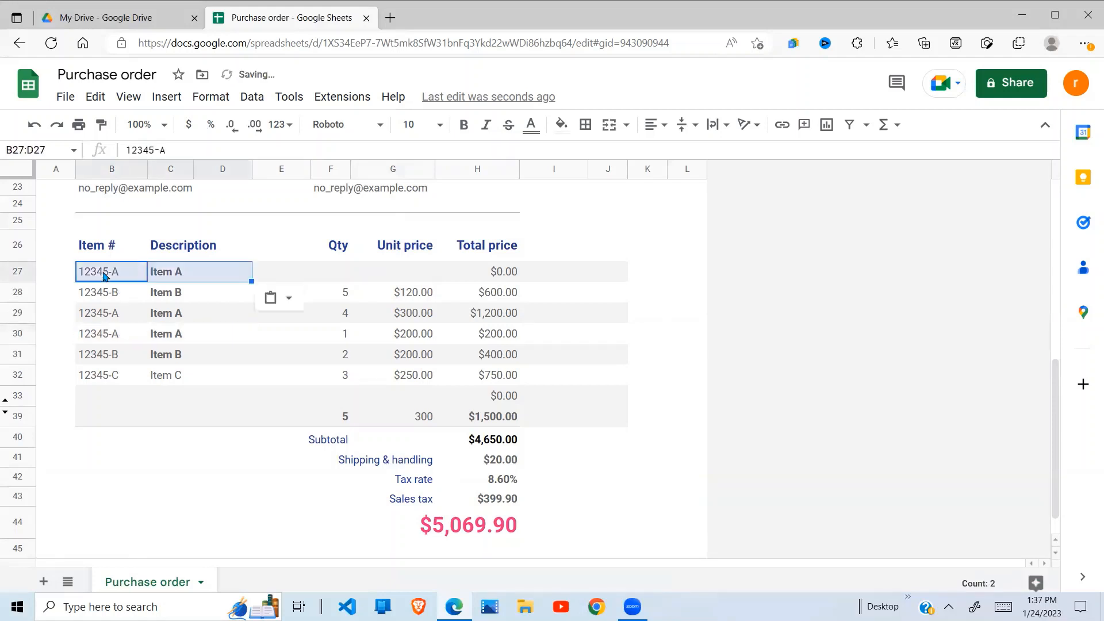
Enter a quantity of 3 and a unit price of 300 for Item A in row 27
click(343, 276)
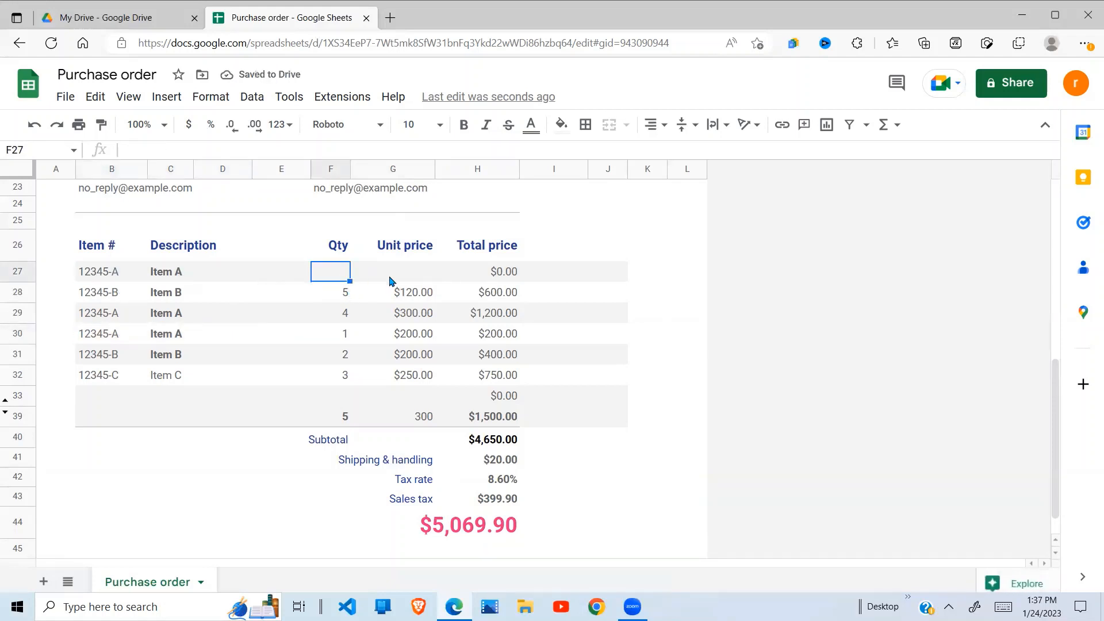
text(3)
click(419, 274)
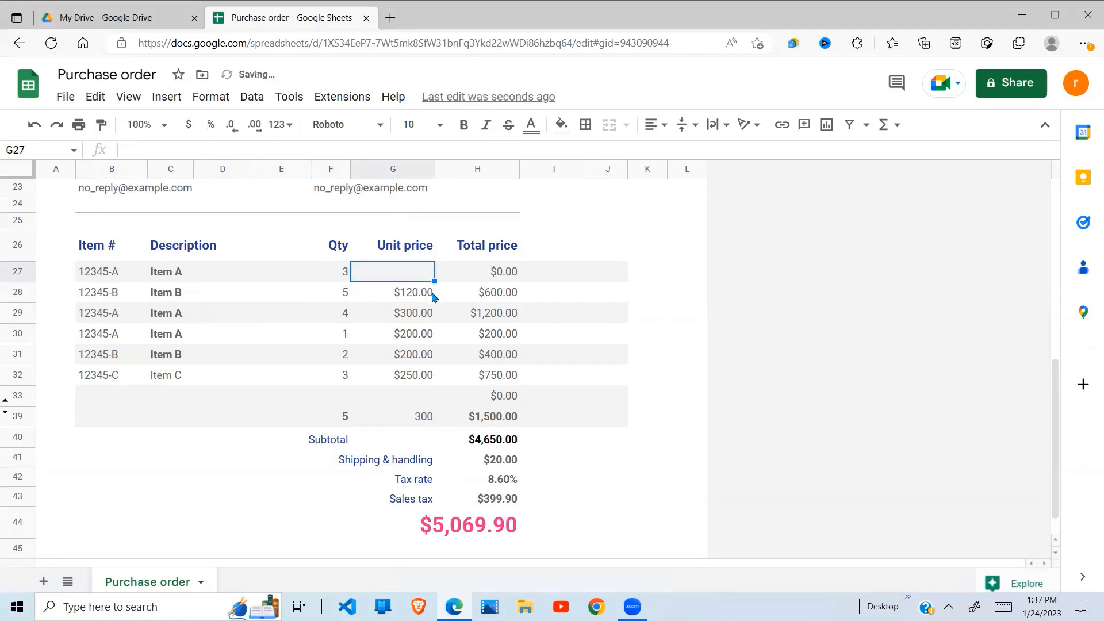
text(300)
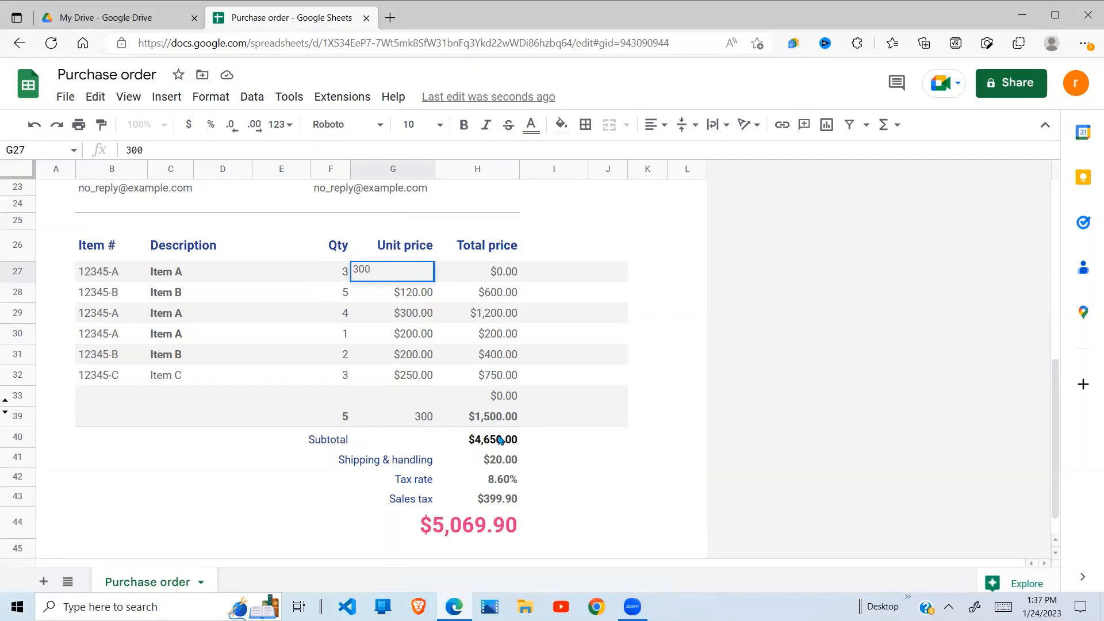
key(Return)
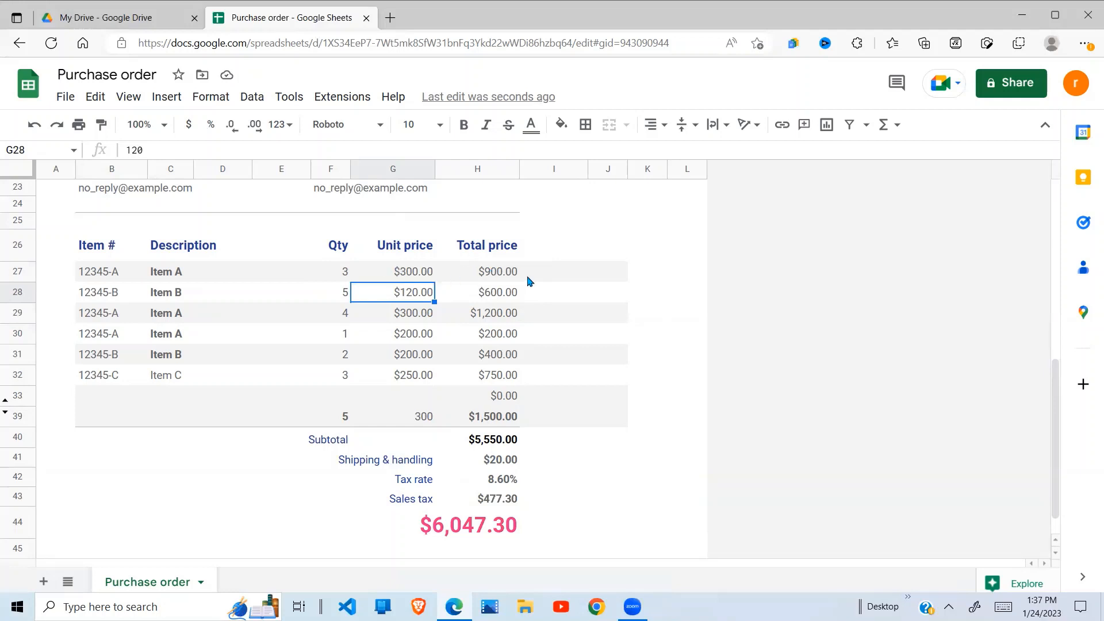
Insert one row directly above the Subtotal row and give it a quantity of 4 and a unit price of 400
click(410, 438)
right_click(408, 438)
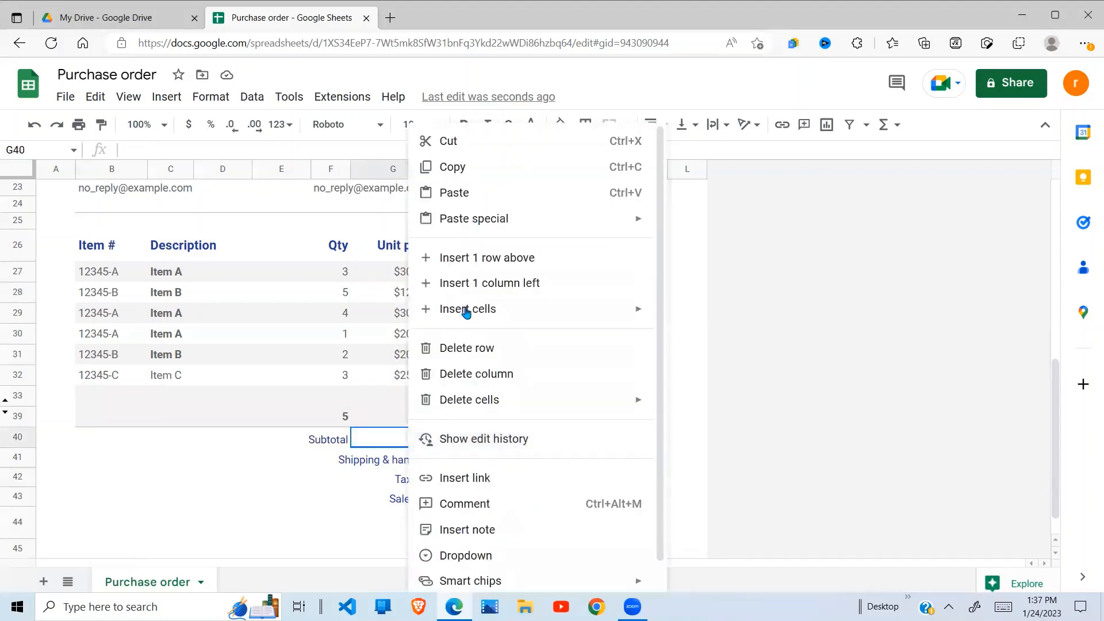
click(482, 257)
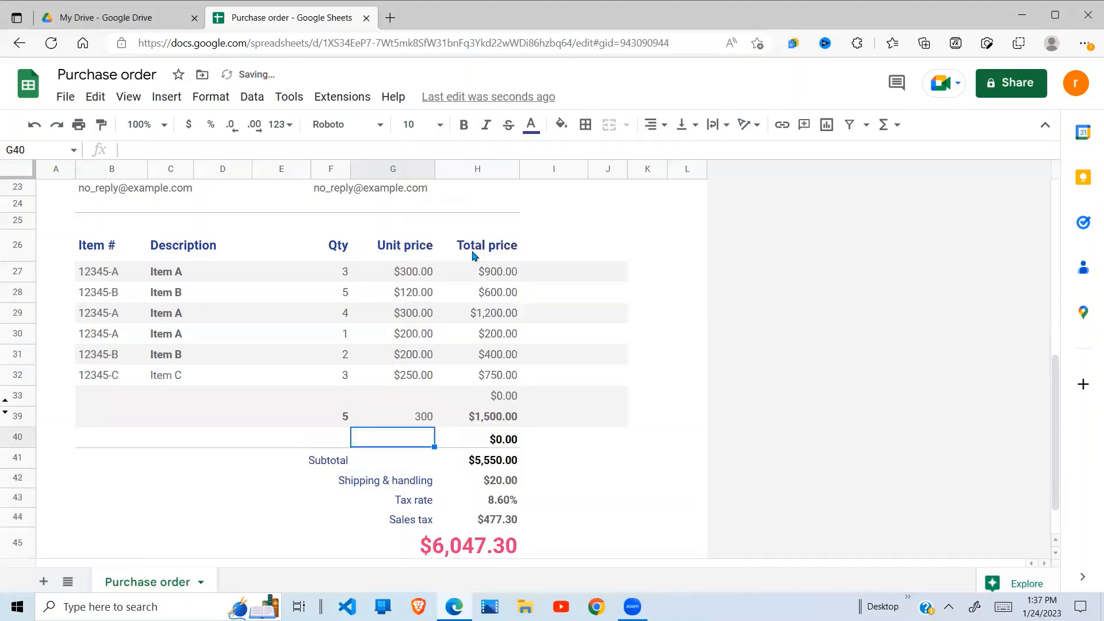
click(342, 442)
text(4)
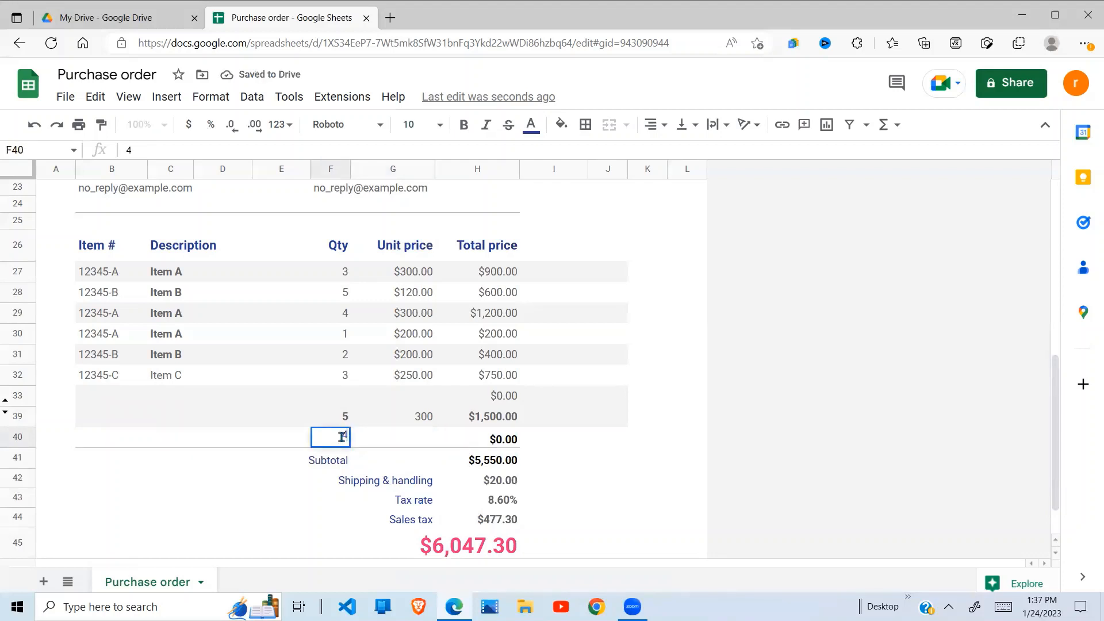
click(397, 444)
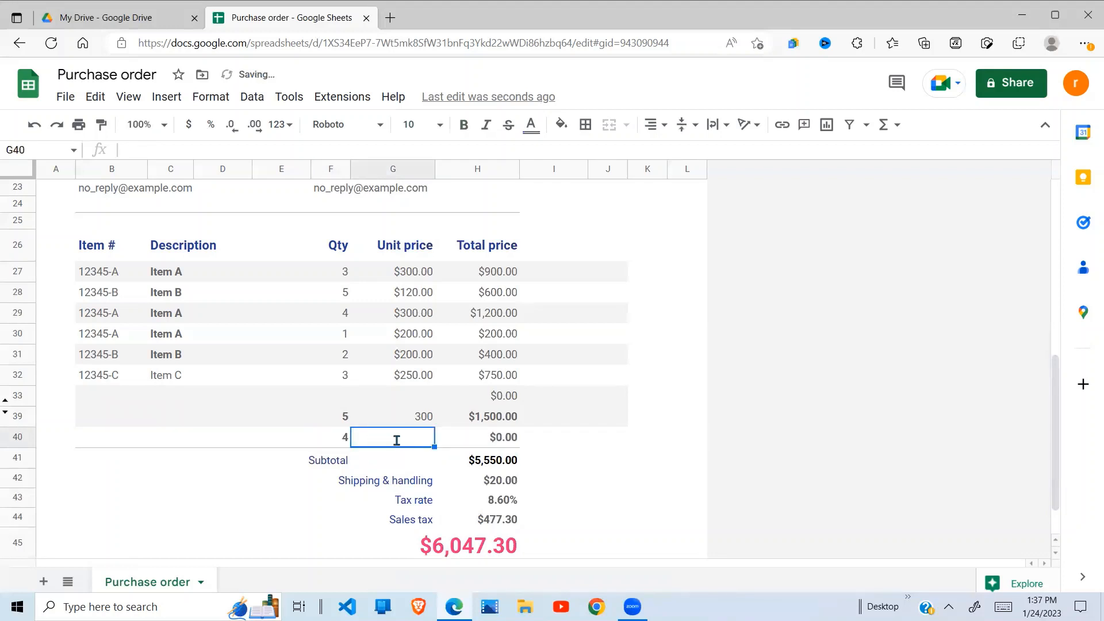
text(400)
key(Return)
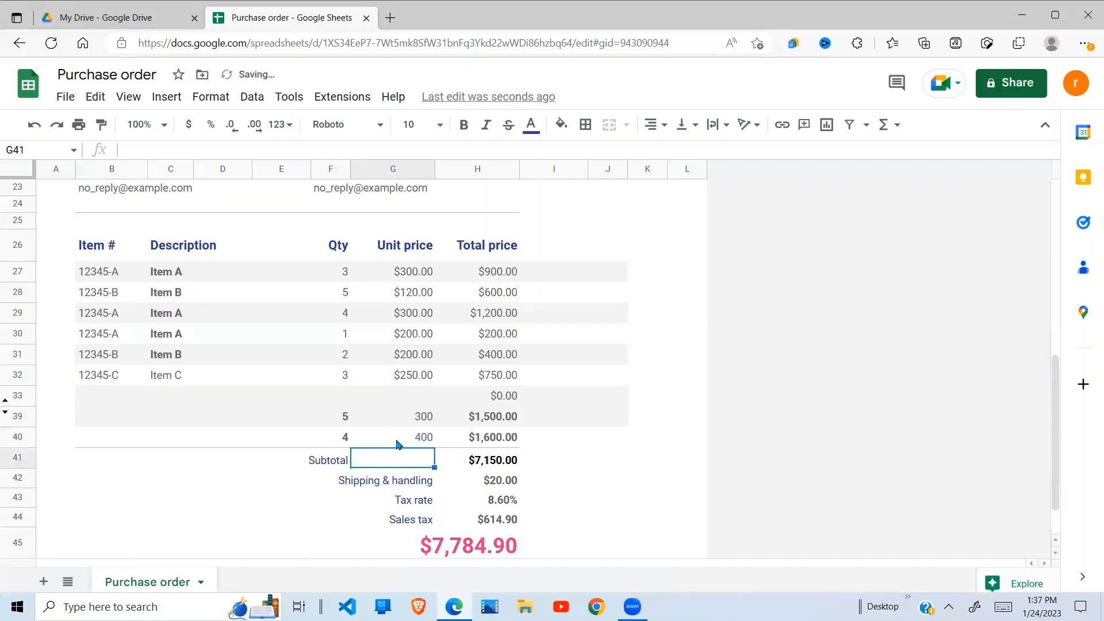
Check the Subtotal formula in H41 against the sum of the total prices in H27:H40
click(514, 440)
click(496, 460)
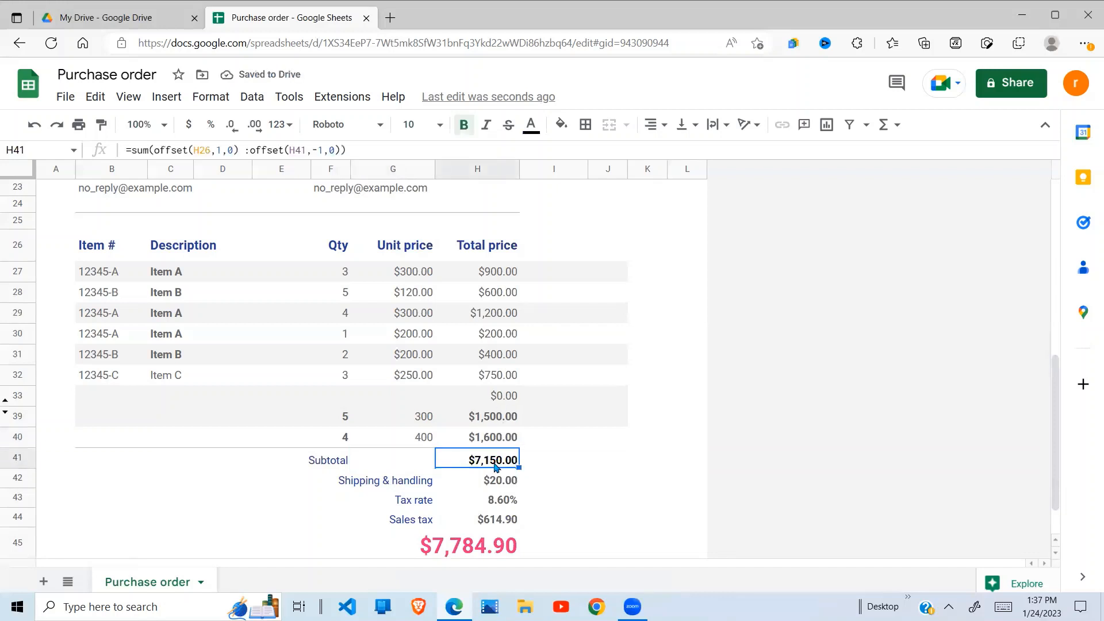
key(Return)
key(Return)
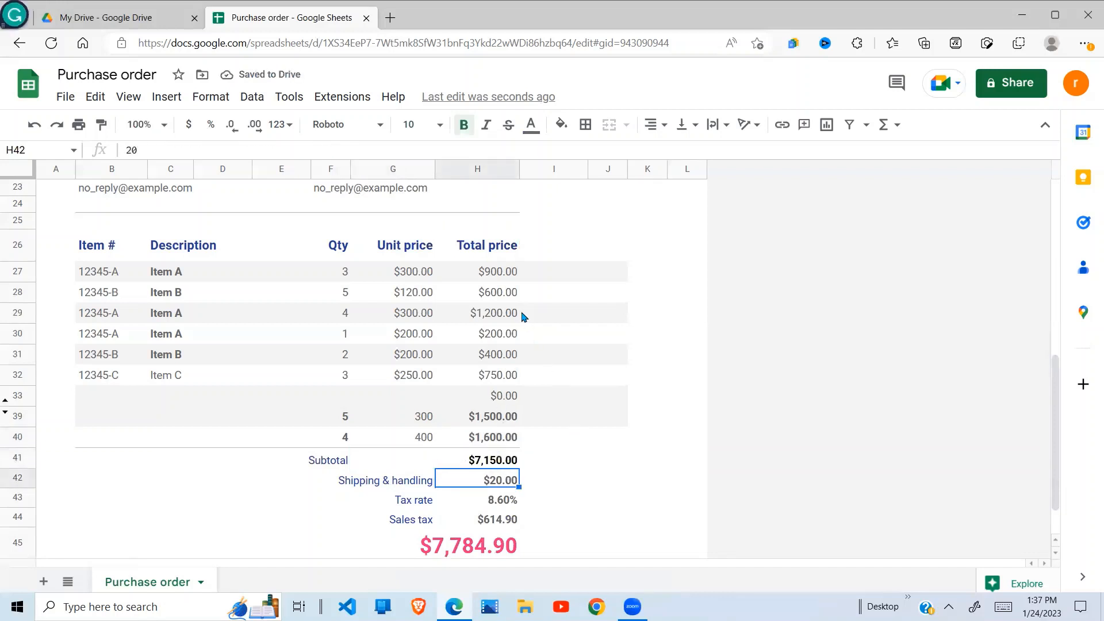
drag(508, 276, 512, 444)
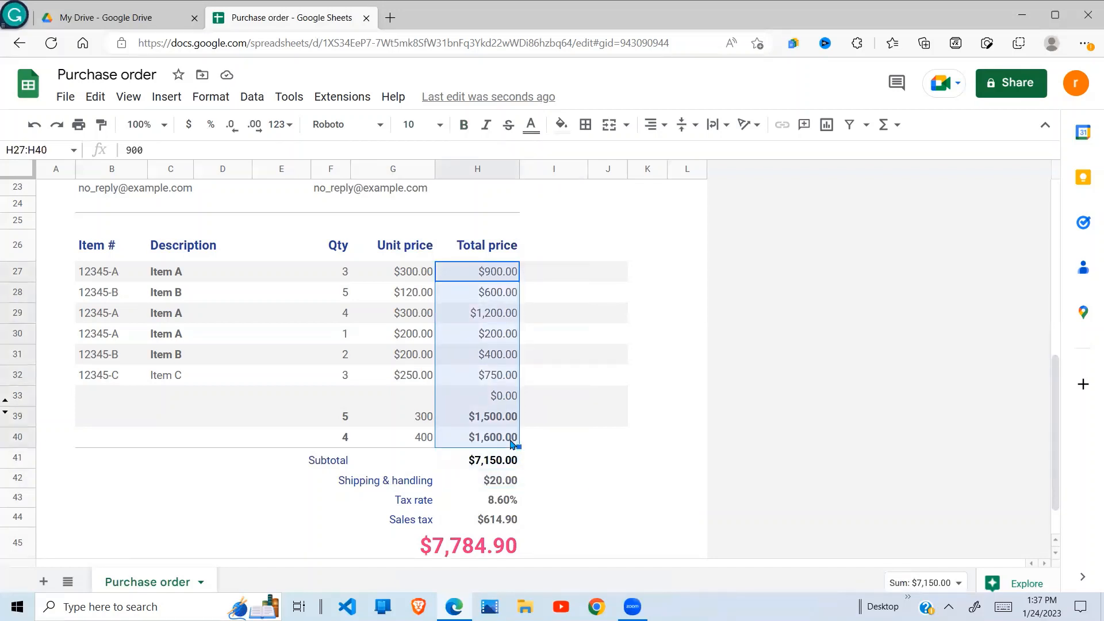